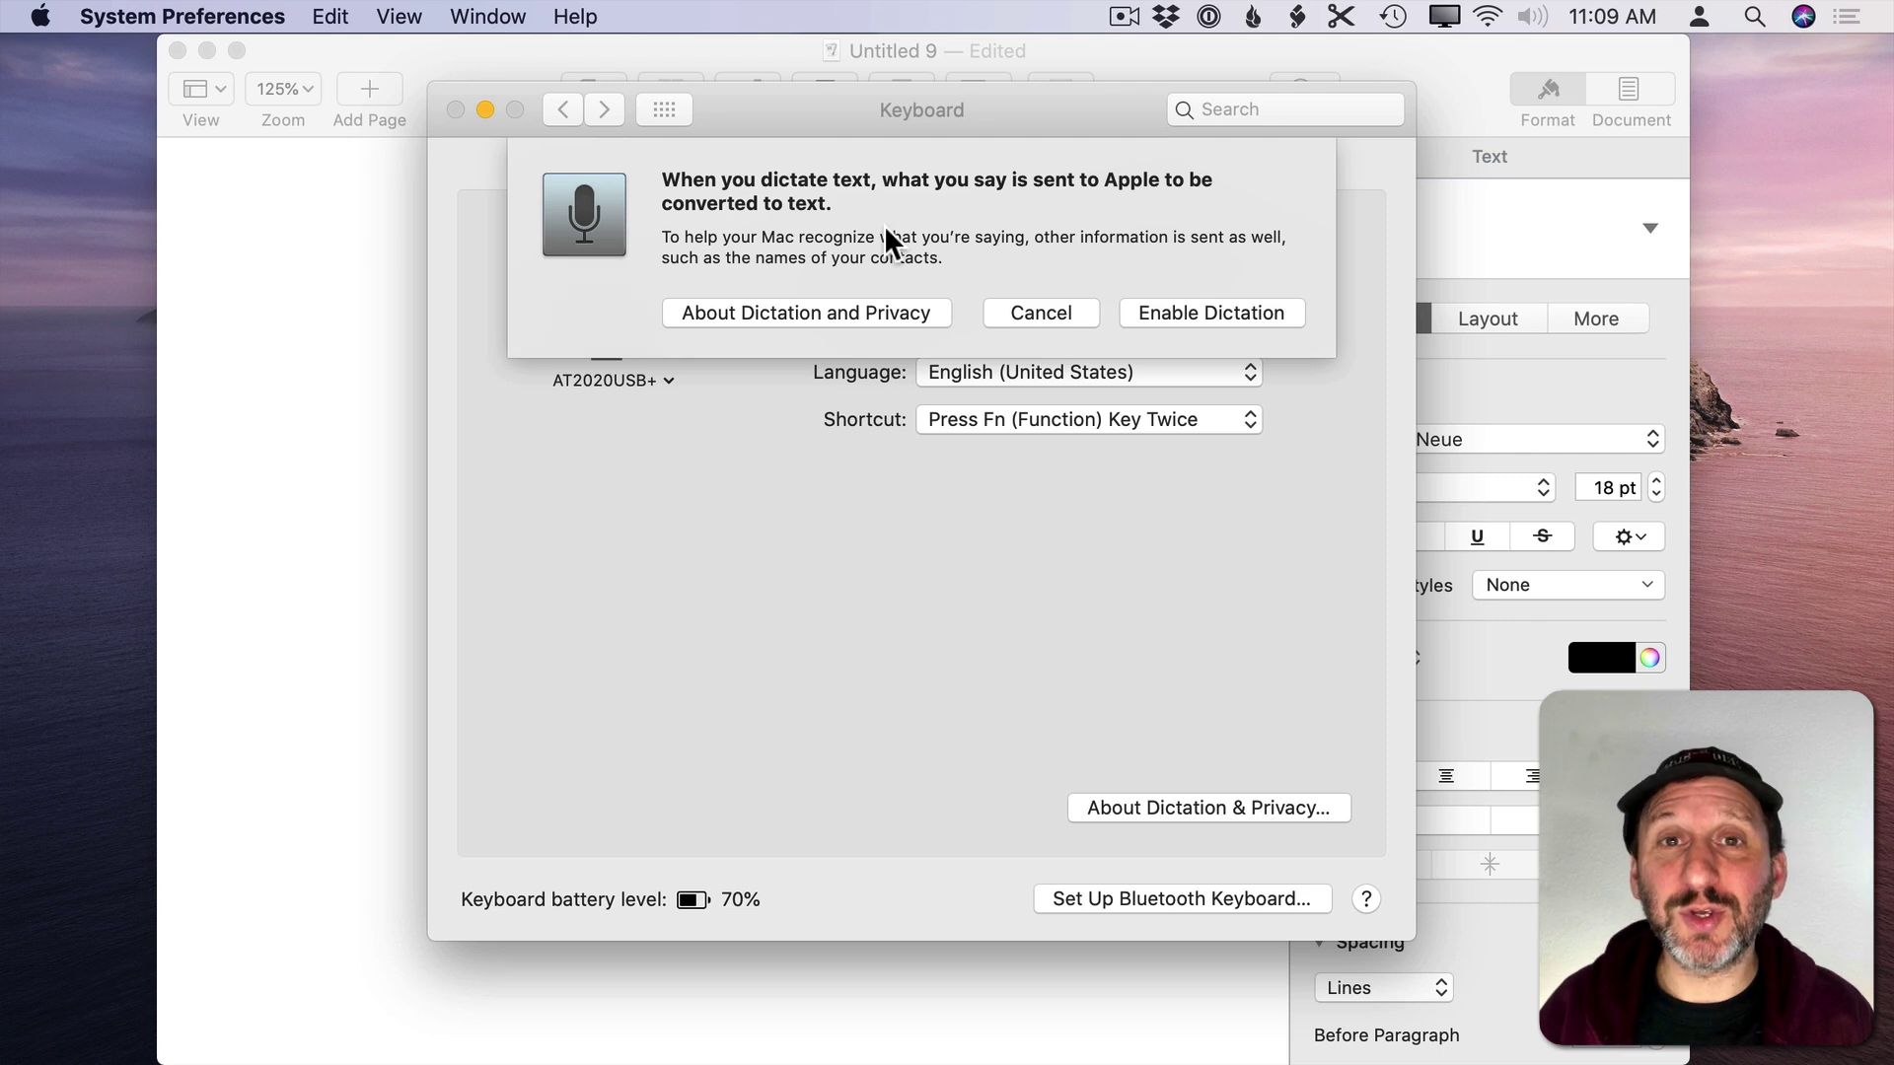
Step: Confirm turning on Dictation in the Keyboard preferences
{"action": "left_click", "coordinate": [1251, 312]}
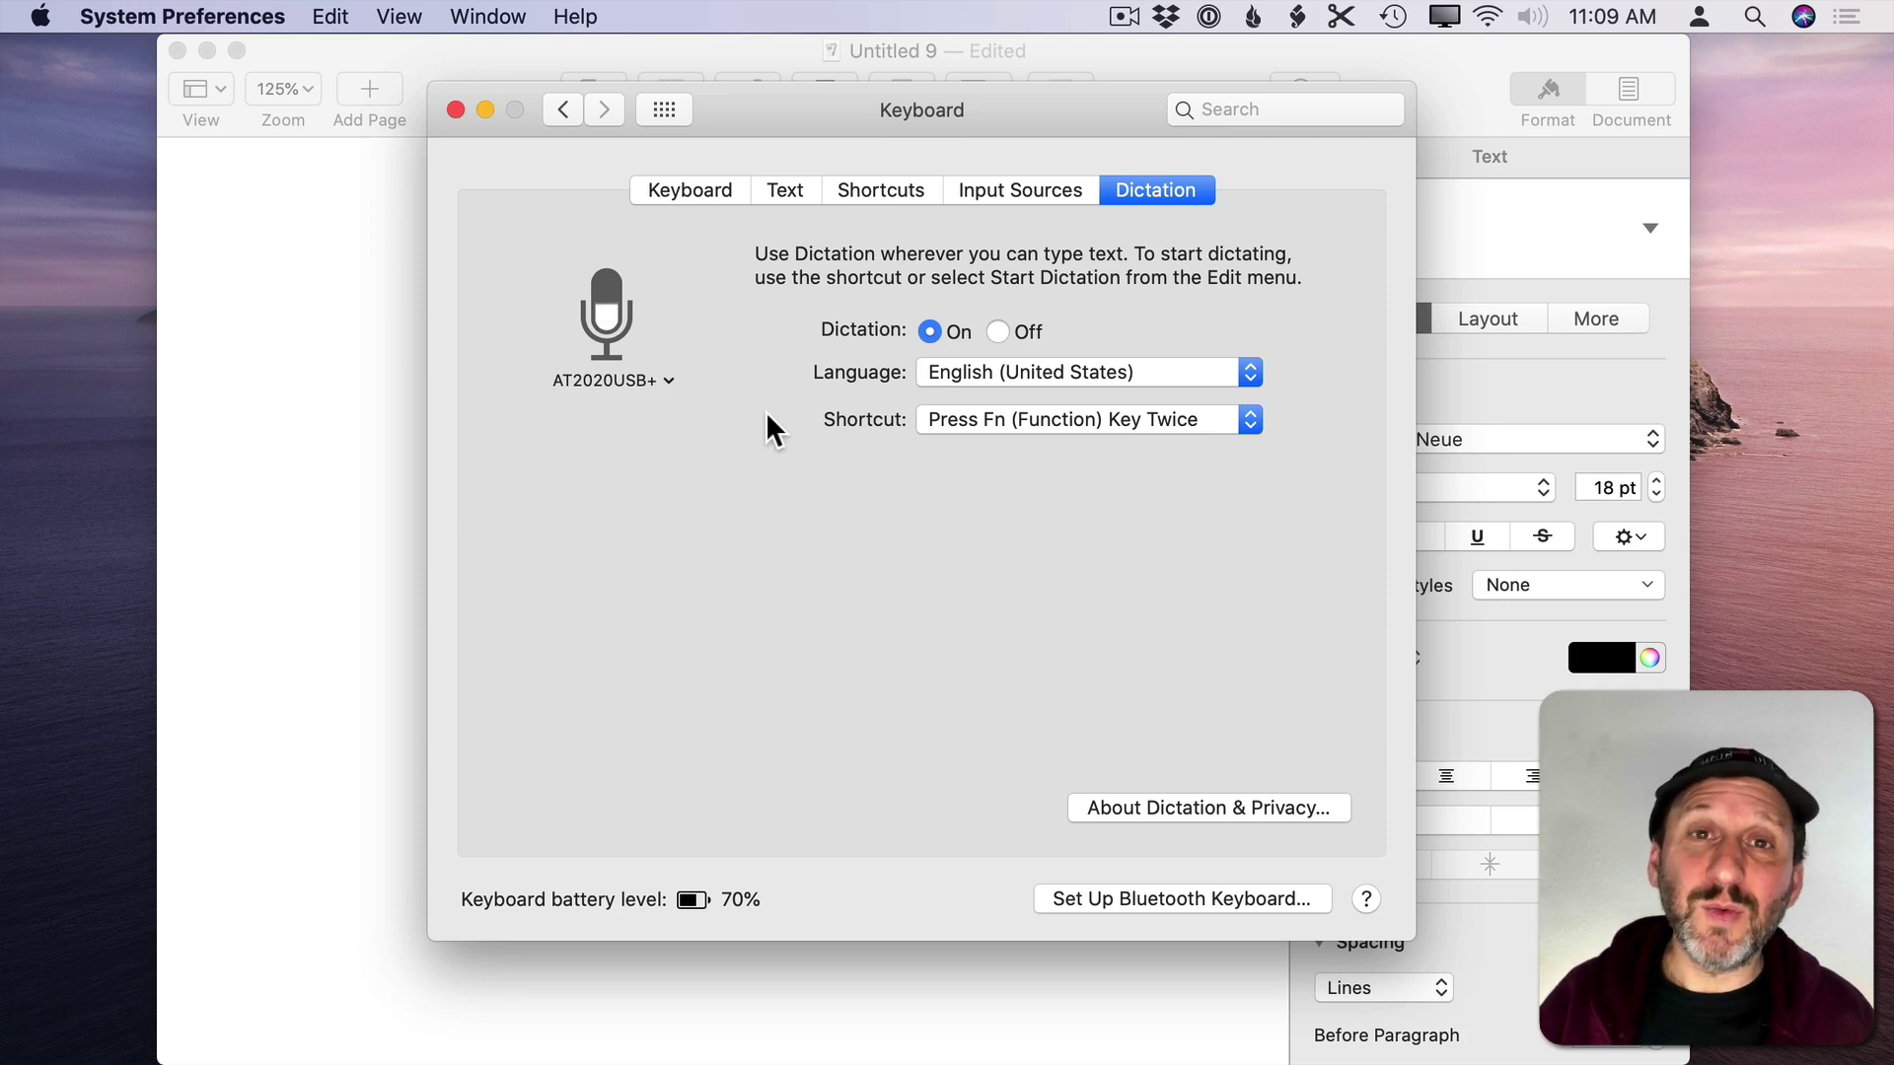
Step: Enable Voice Control in the Accessibility preferences and reposition its sleeping microphone widget on the desktop
{"action": "left_click", "coordinate": [671, 111]}
{"action": "left_click", "coordinate": [746, 508]}
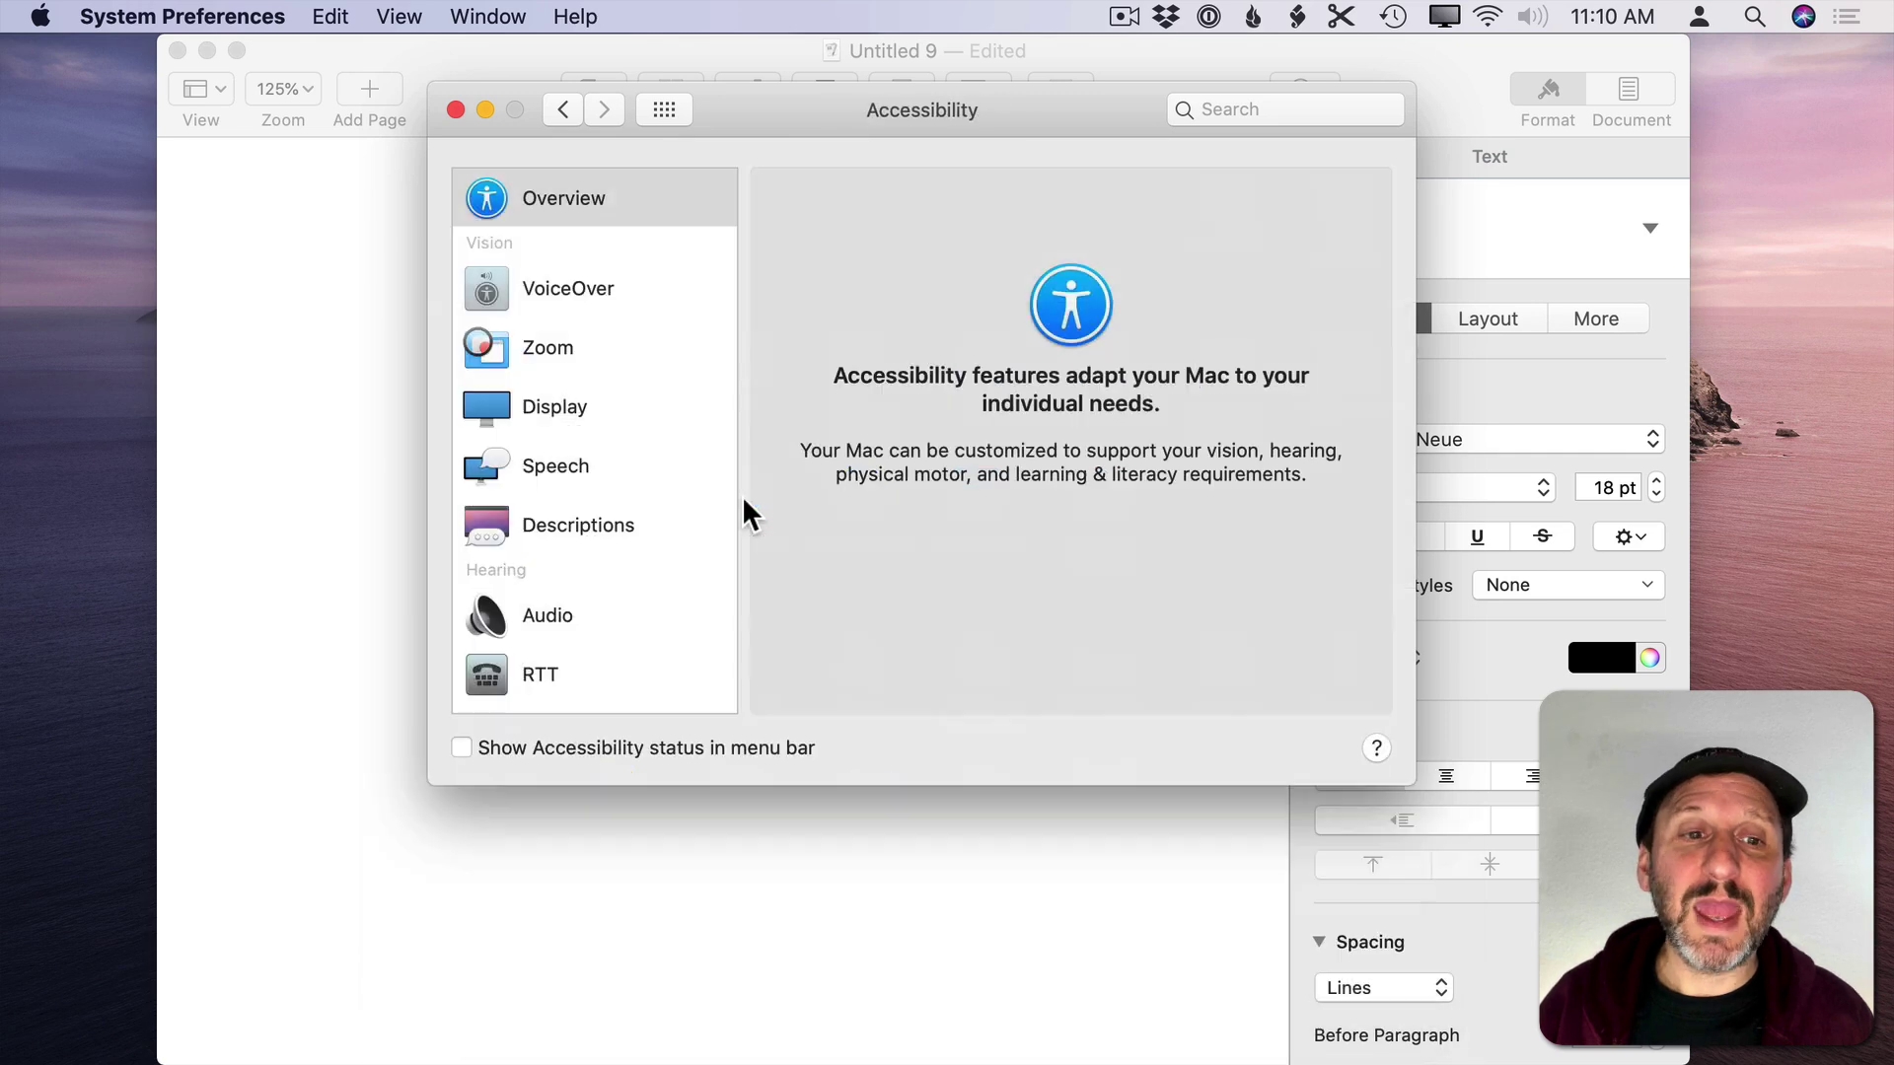
{"action": "scroll", "coordinate": [664, 596], "scroll_direction": "down", "scroll_amount": 5}
{"action": "left_click", "coordinate": [575, 498]}
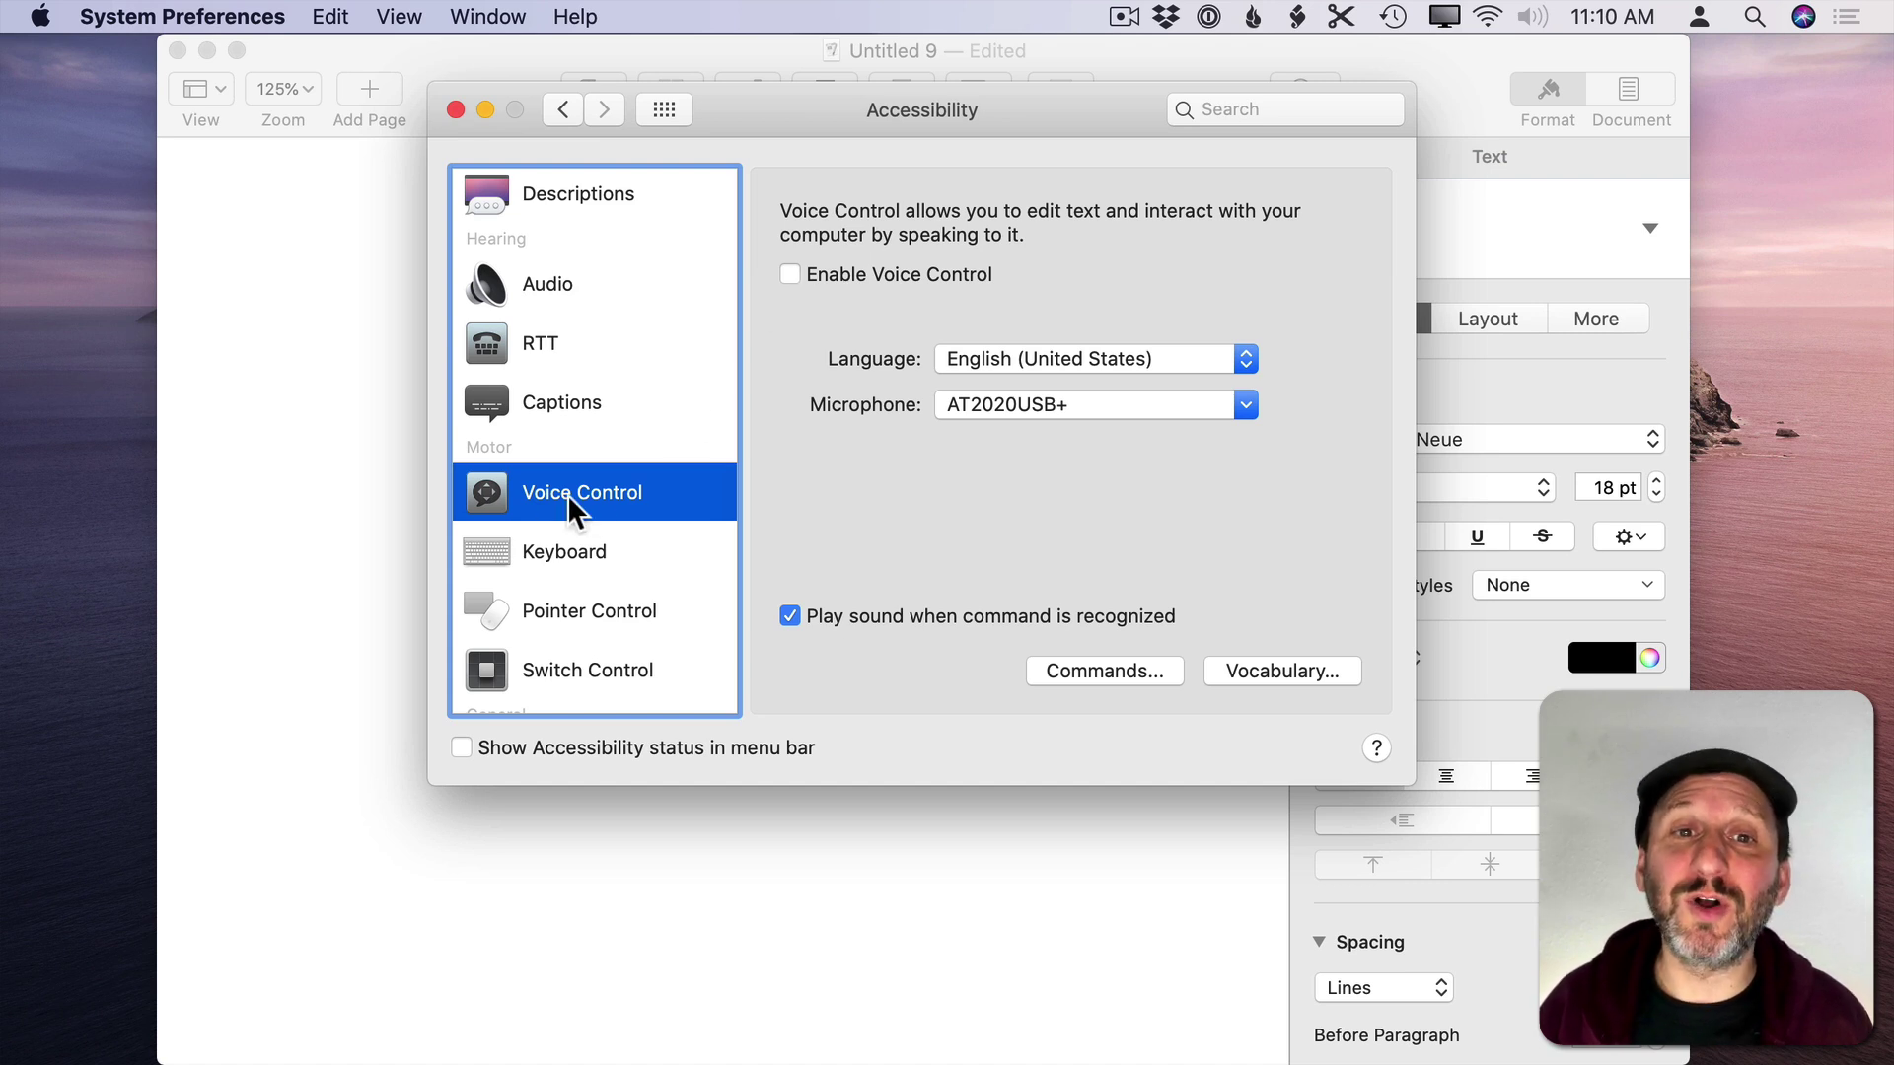
{"action": "left_click", "coordinate": [790, 276]}
{"action": "left_click", "coordinate": [85, 187]}
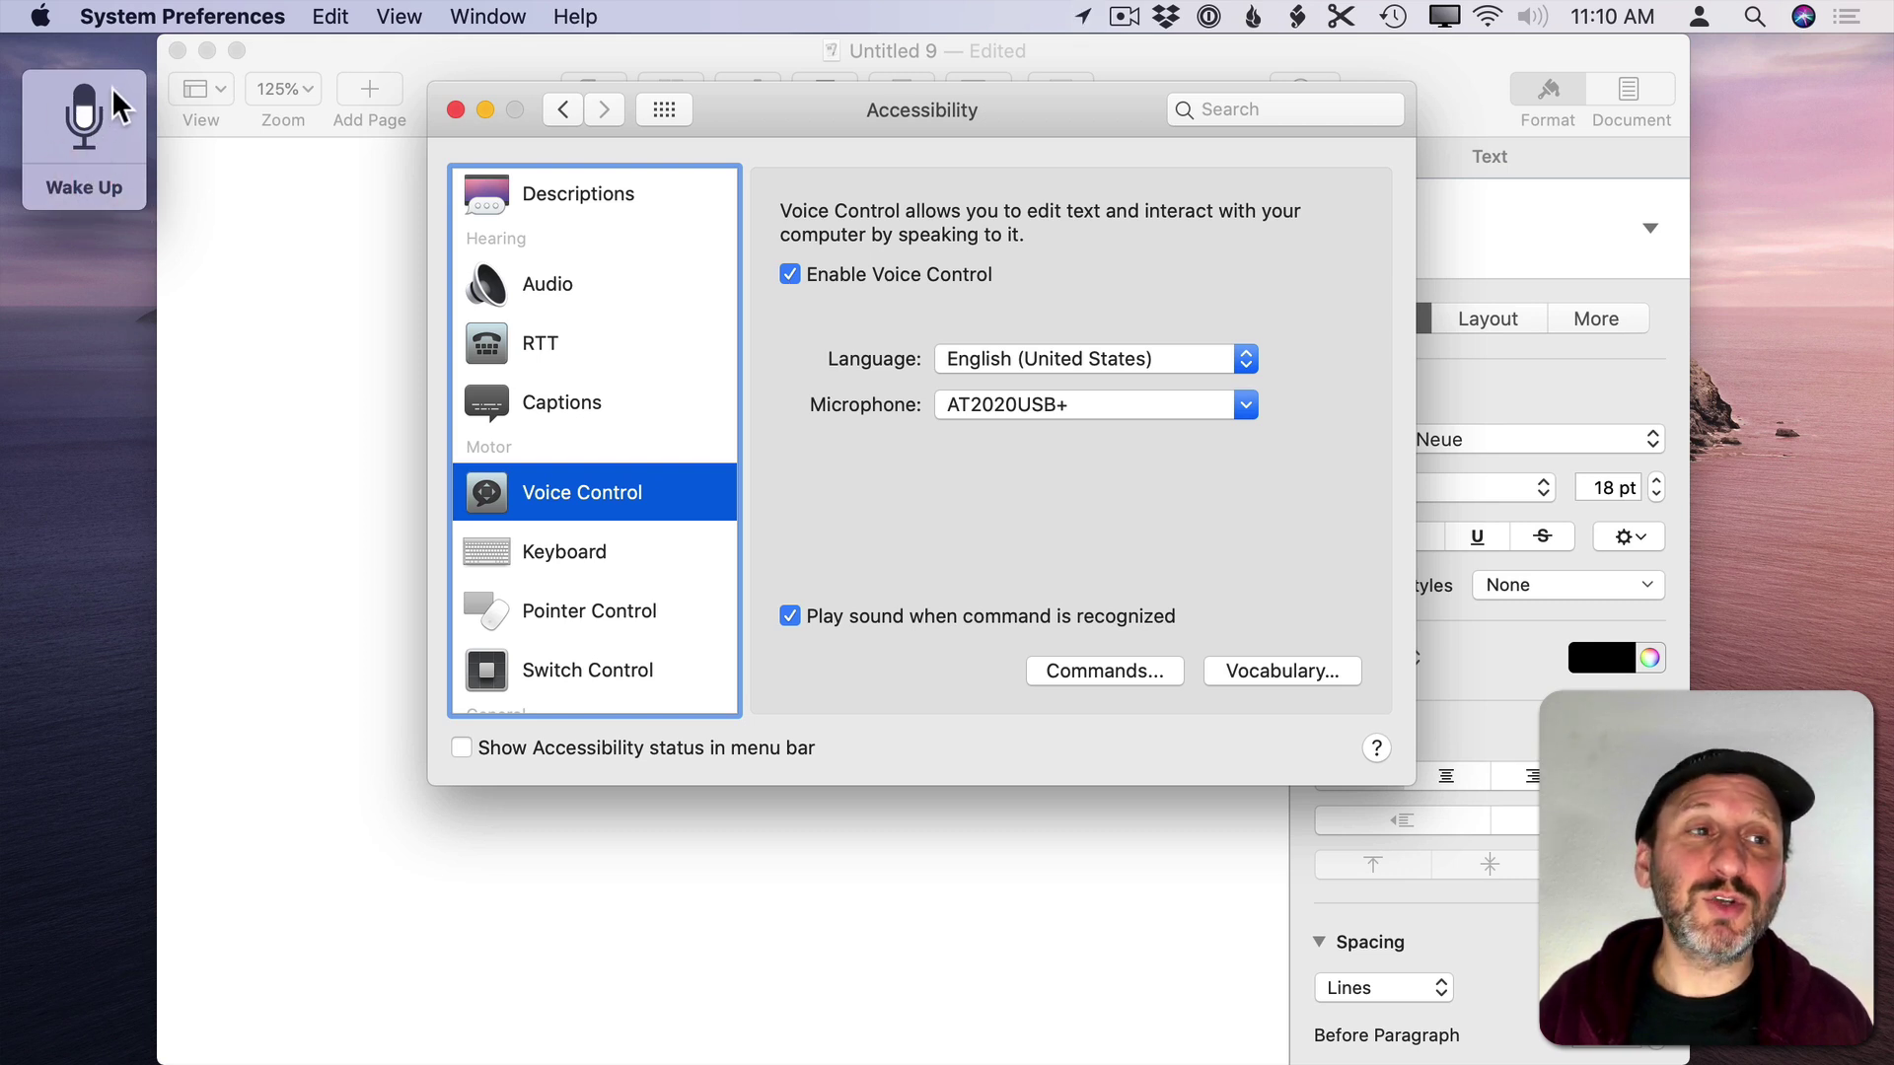
{"action": "left_click_drag", "start_coordinate": [81, 84], "coordinate": [120, 79]}
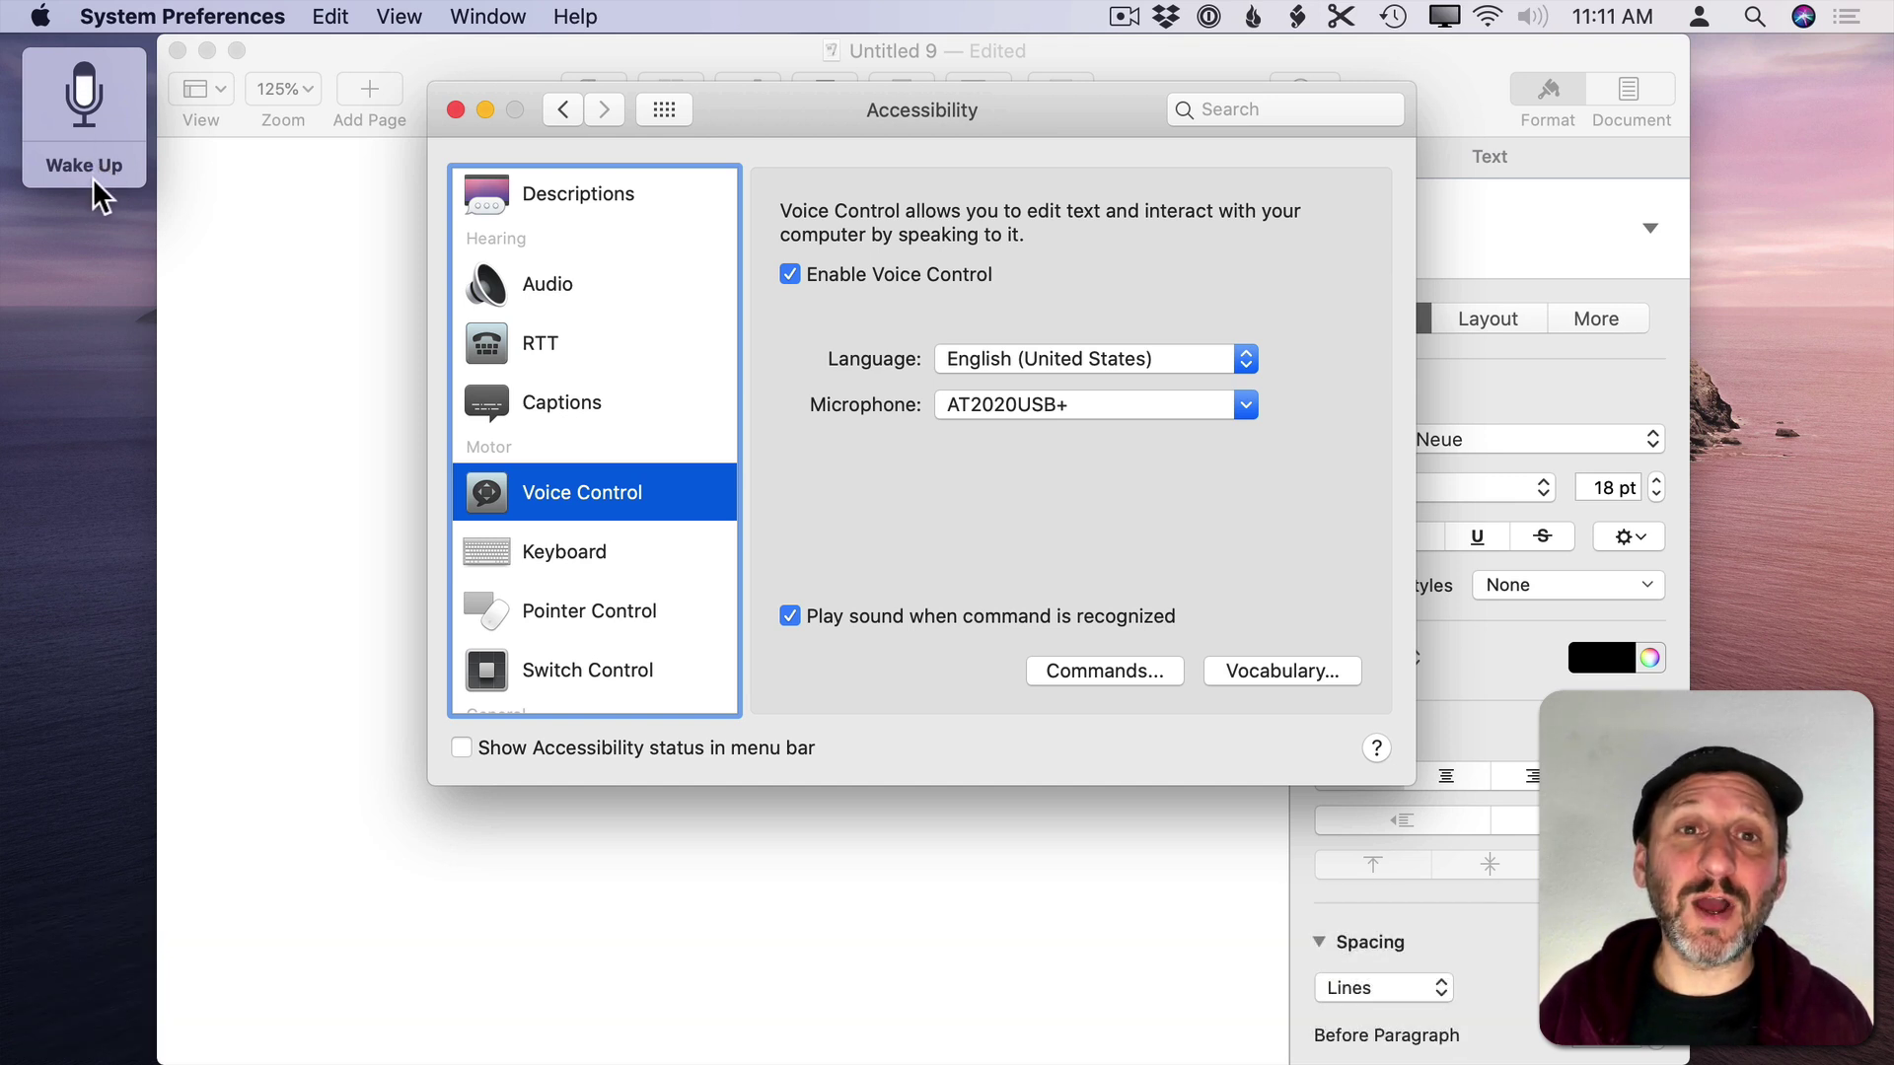
{"action": "left_click_drag", "start_coordinate": [93, 183], "coordinate": [105, 246]}
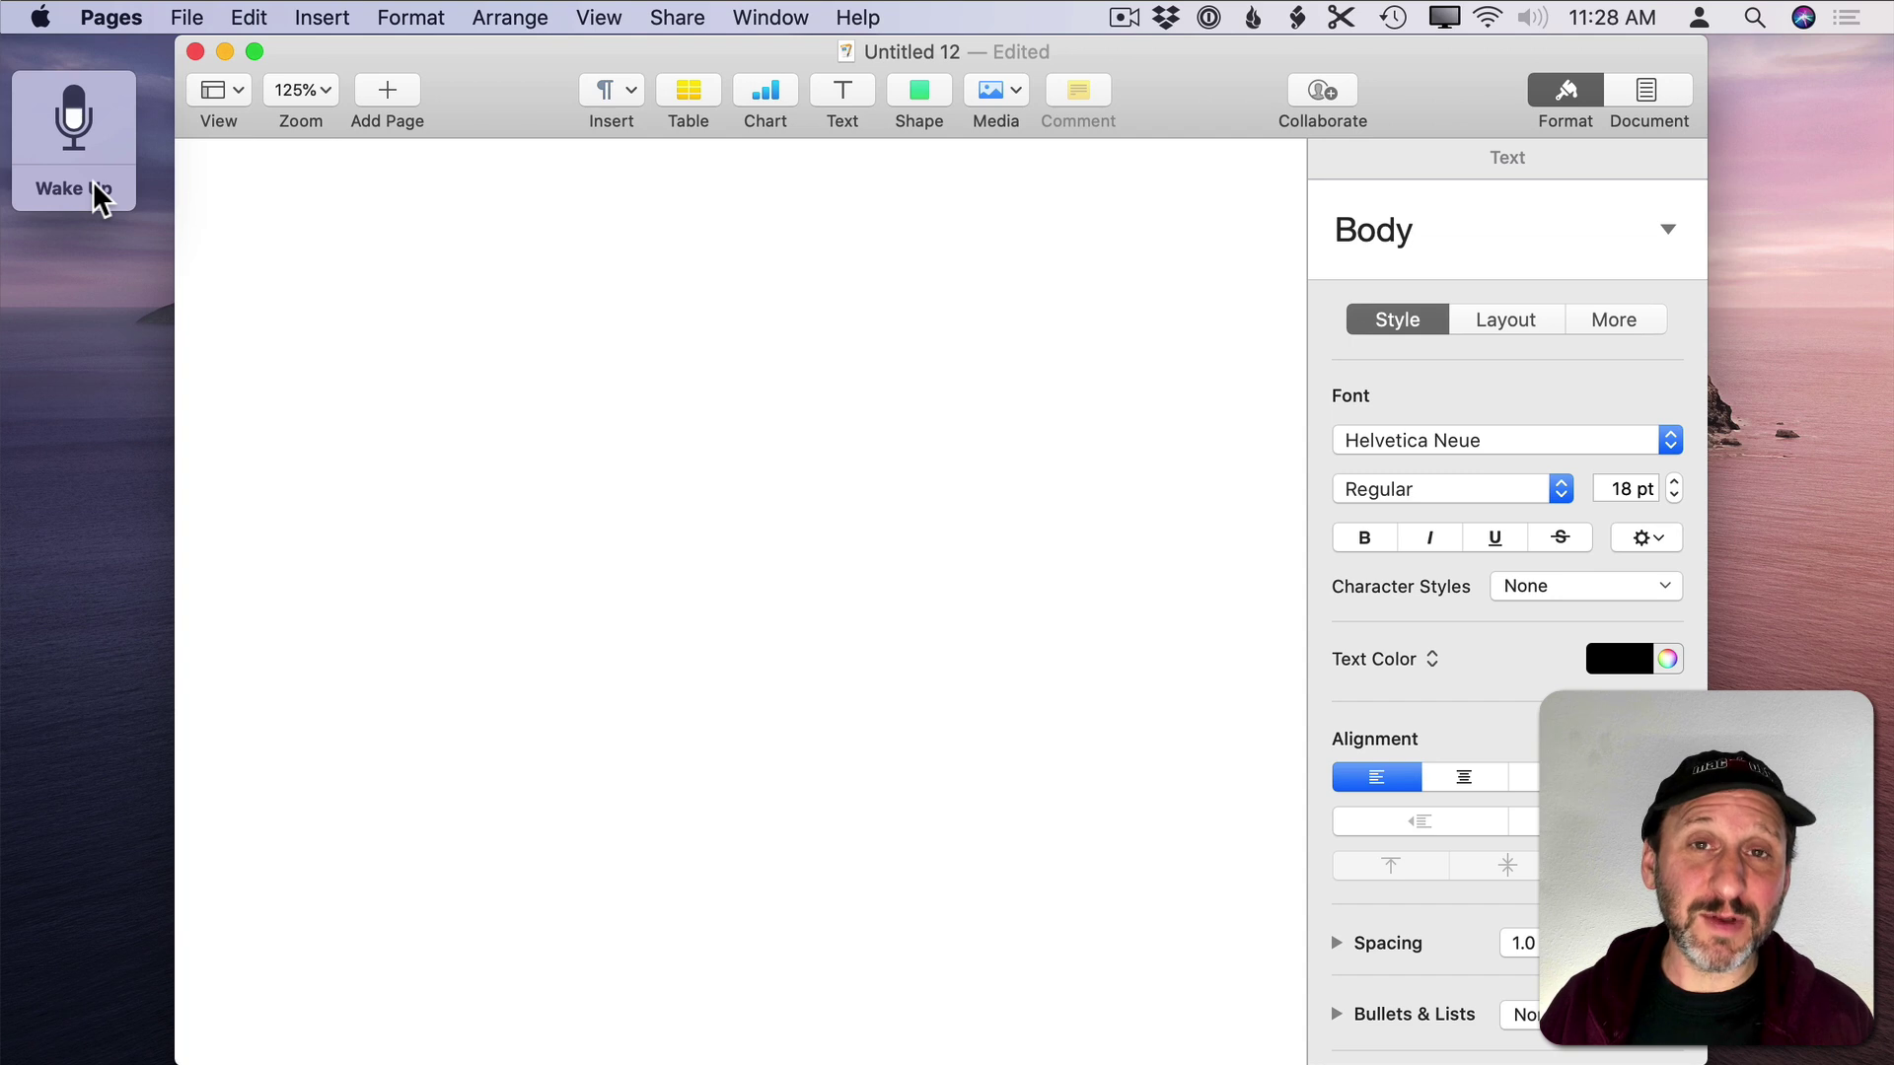
Step: Wake Voice Control in the blank Pages document and enter "The quick brown fox jumps over the lazy dog."
{"action": "left_click", "coordinate": [99, 194]}
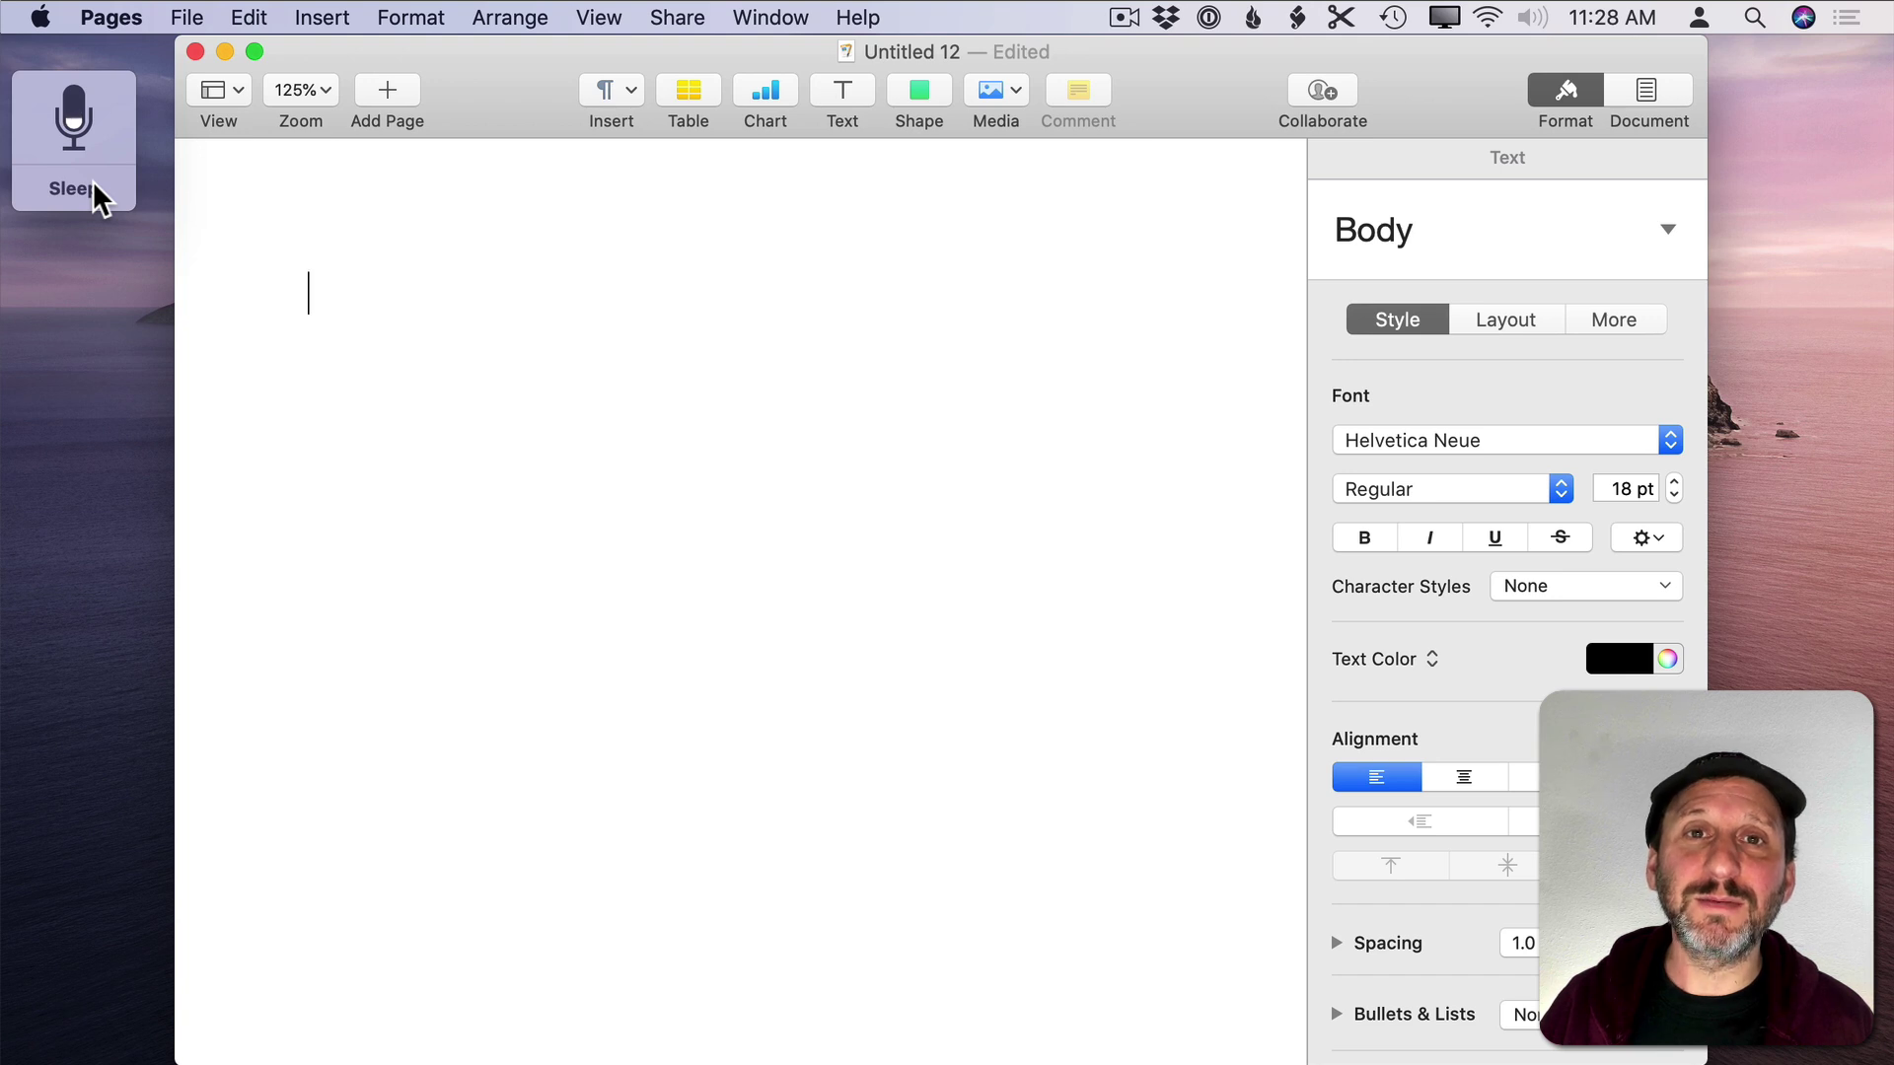
{"action": "left_click", "coordinate": [94, 188]}
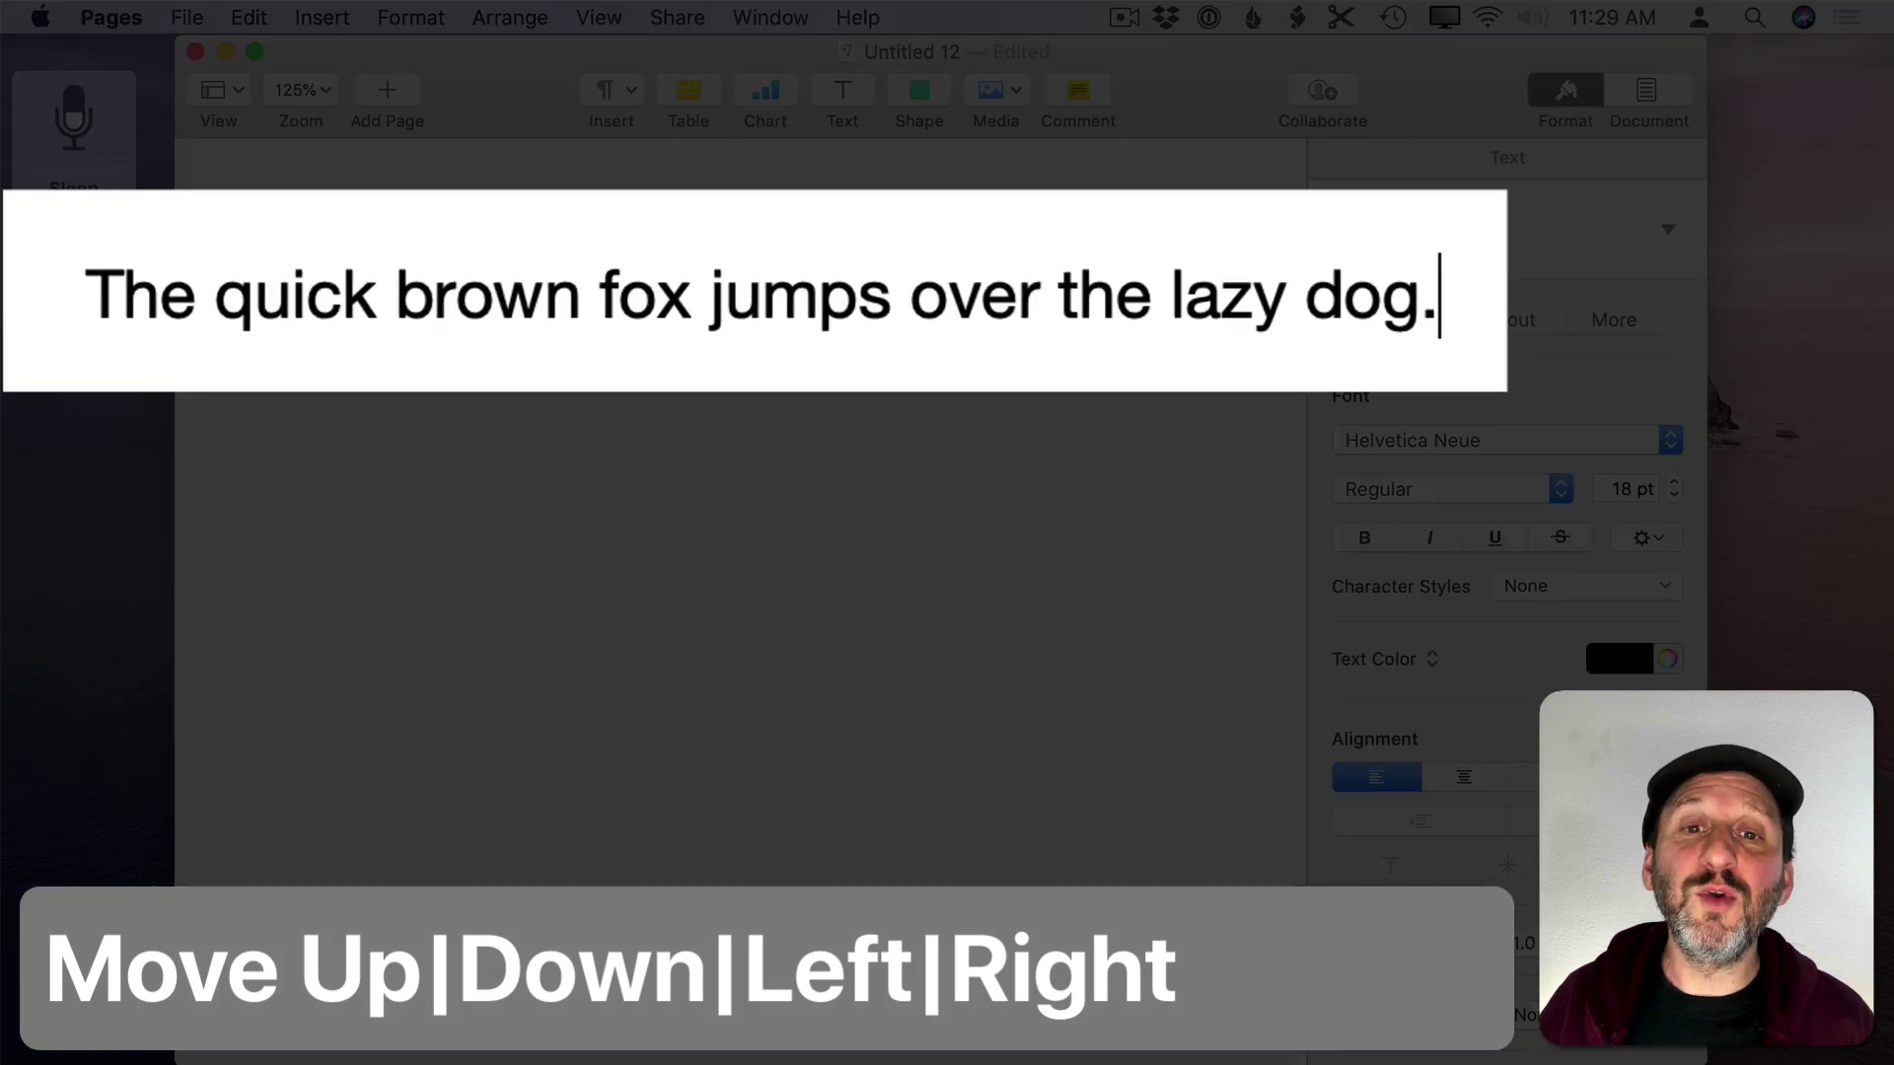
Step: Move the insertion point through the fox sentence by single characters left and right and by lines up and down
{"action": "key", "text": "Left"}
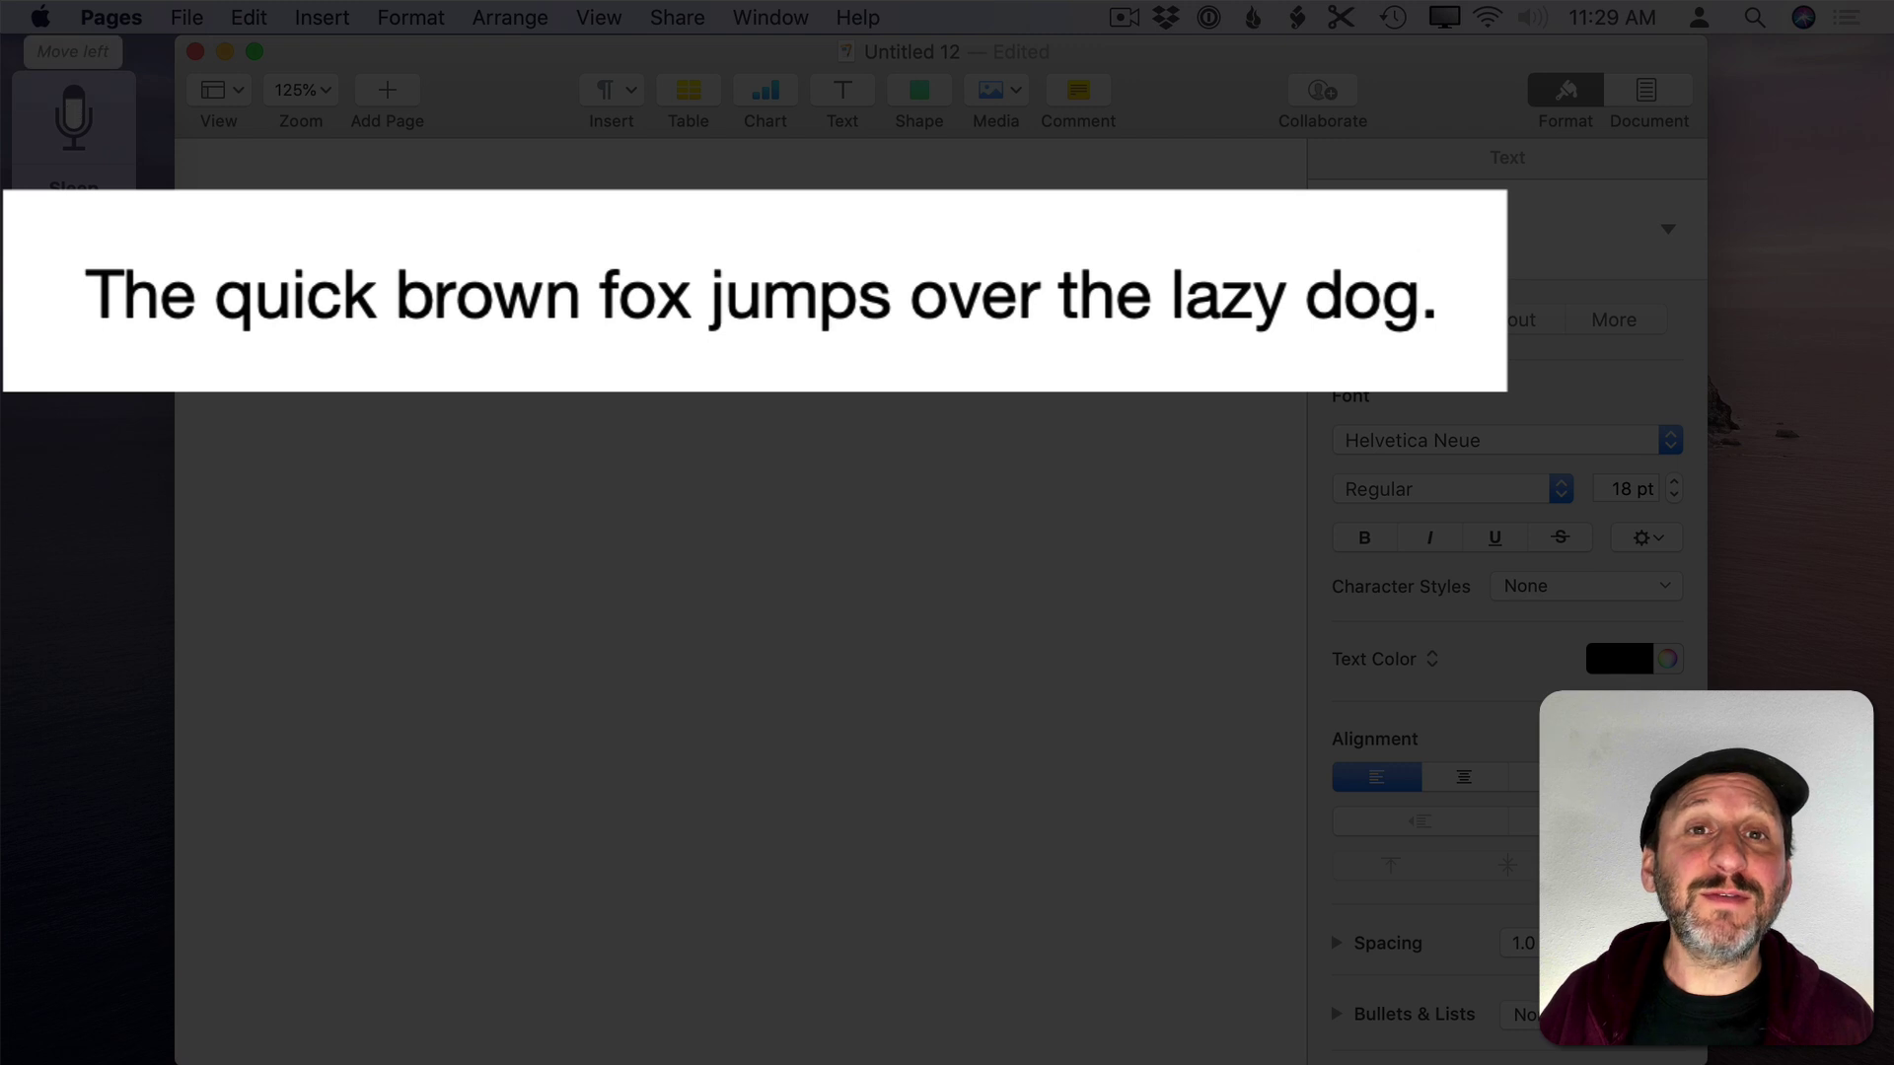
{"action": "key", "text": "Left"}
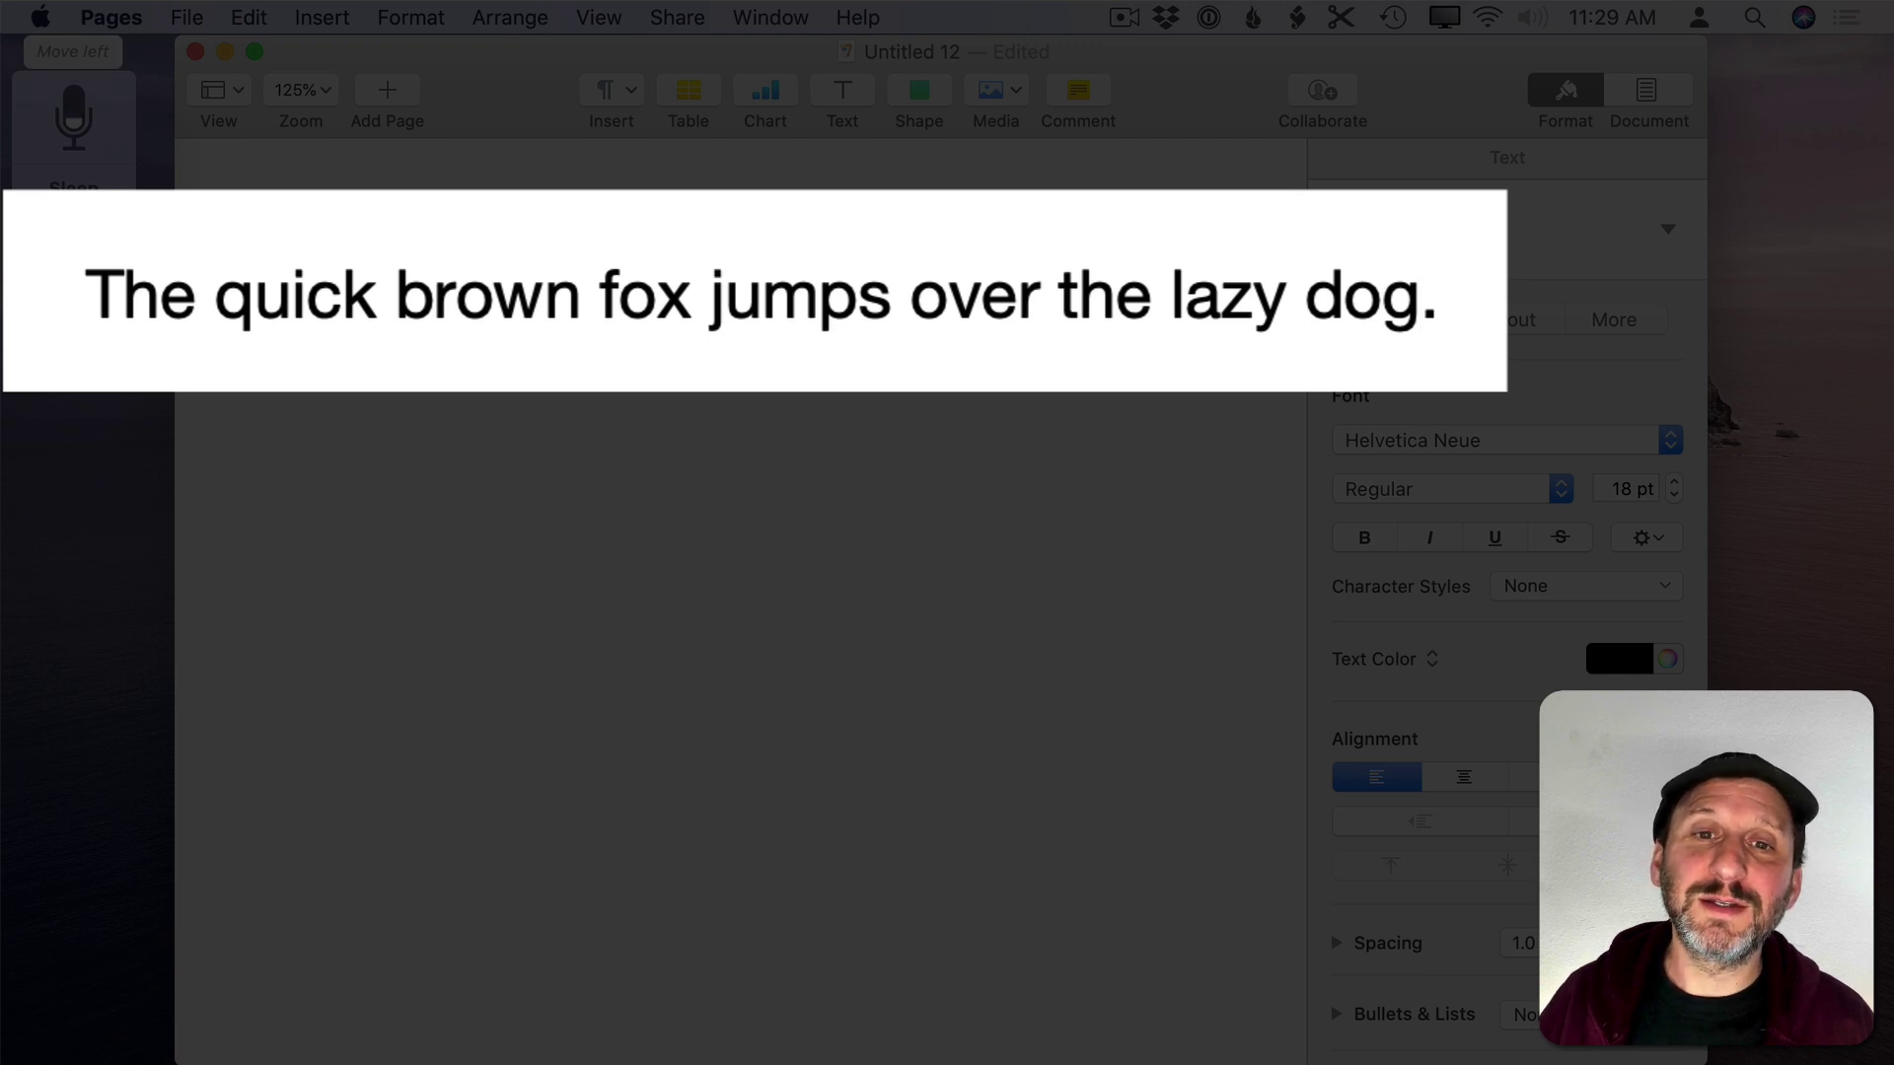
{"action": "key", "text": "Right"}
{"action": "key", "text": "Down"}
{"action": "key", "text": "Up"}
{"action": "left_click", "coordinate": [74, 192]}
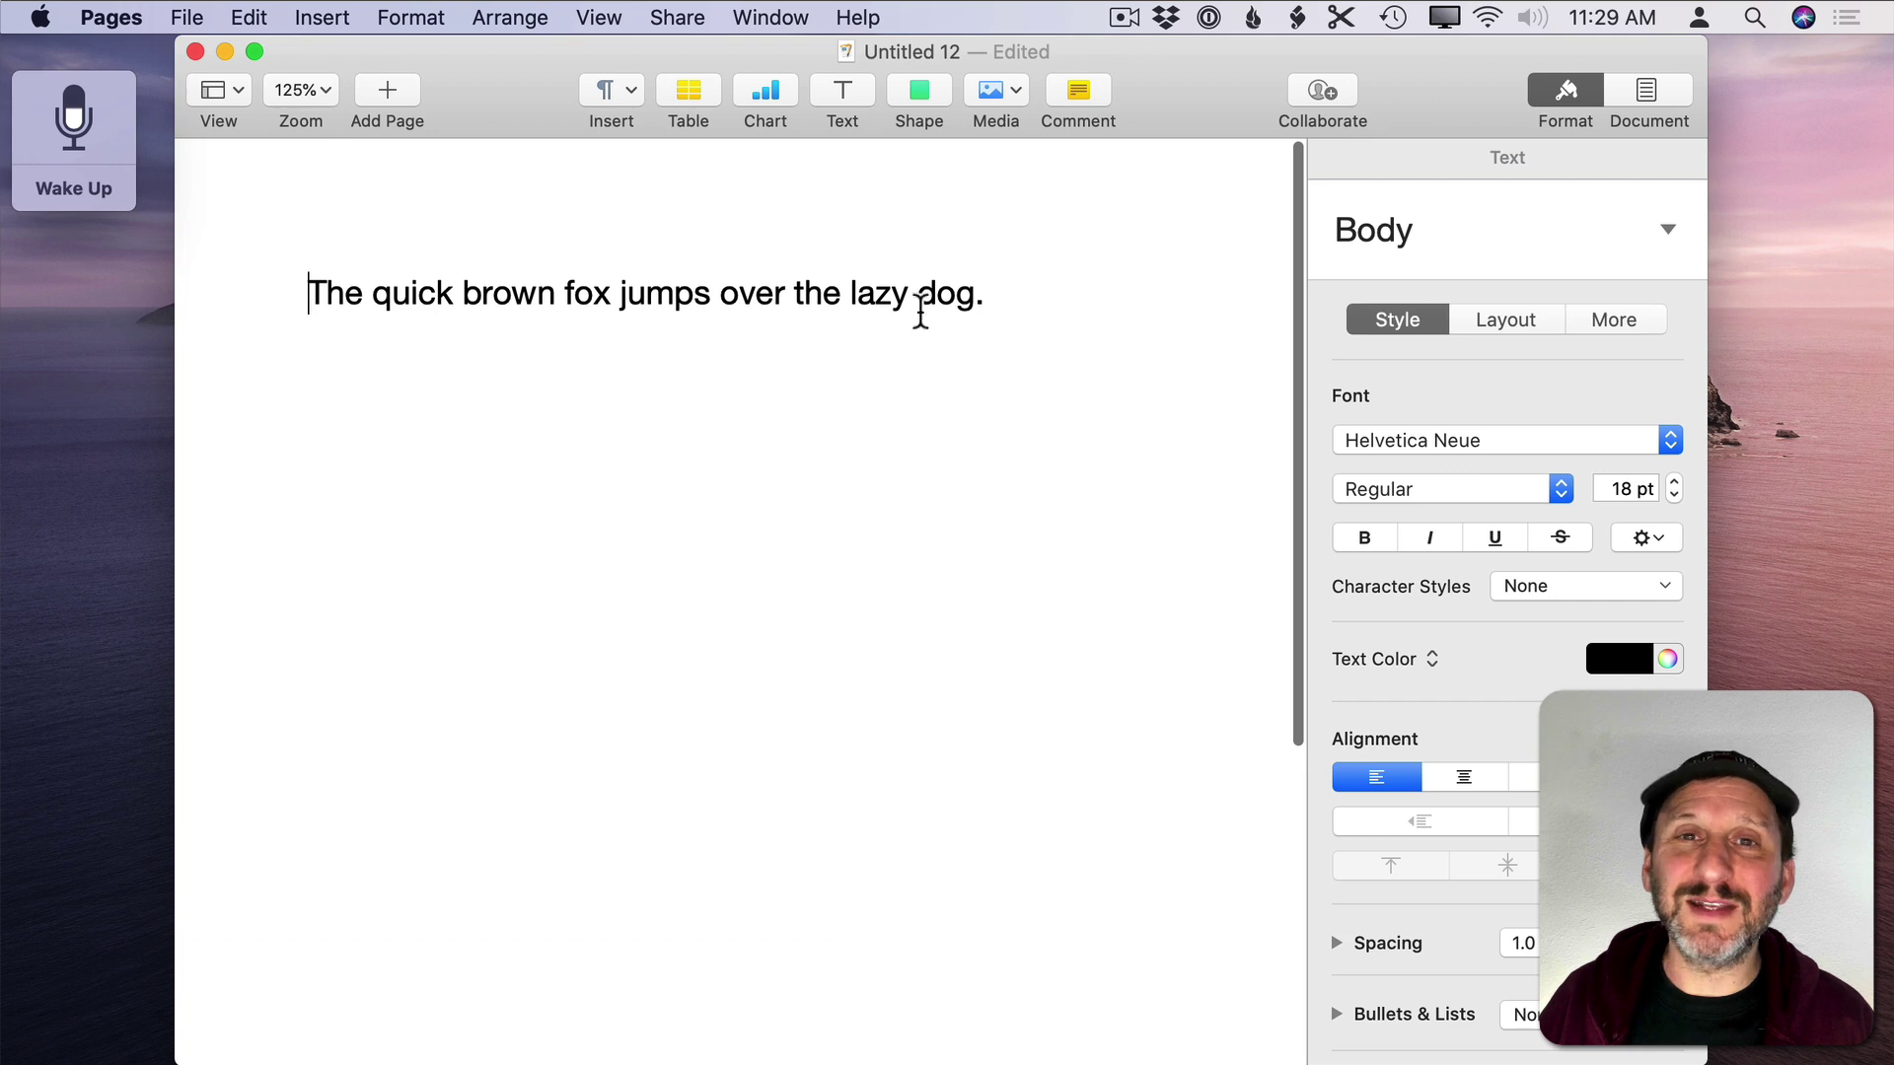
{"action": "key", "text": "Down"}
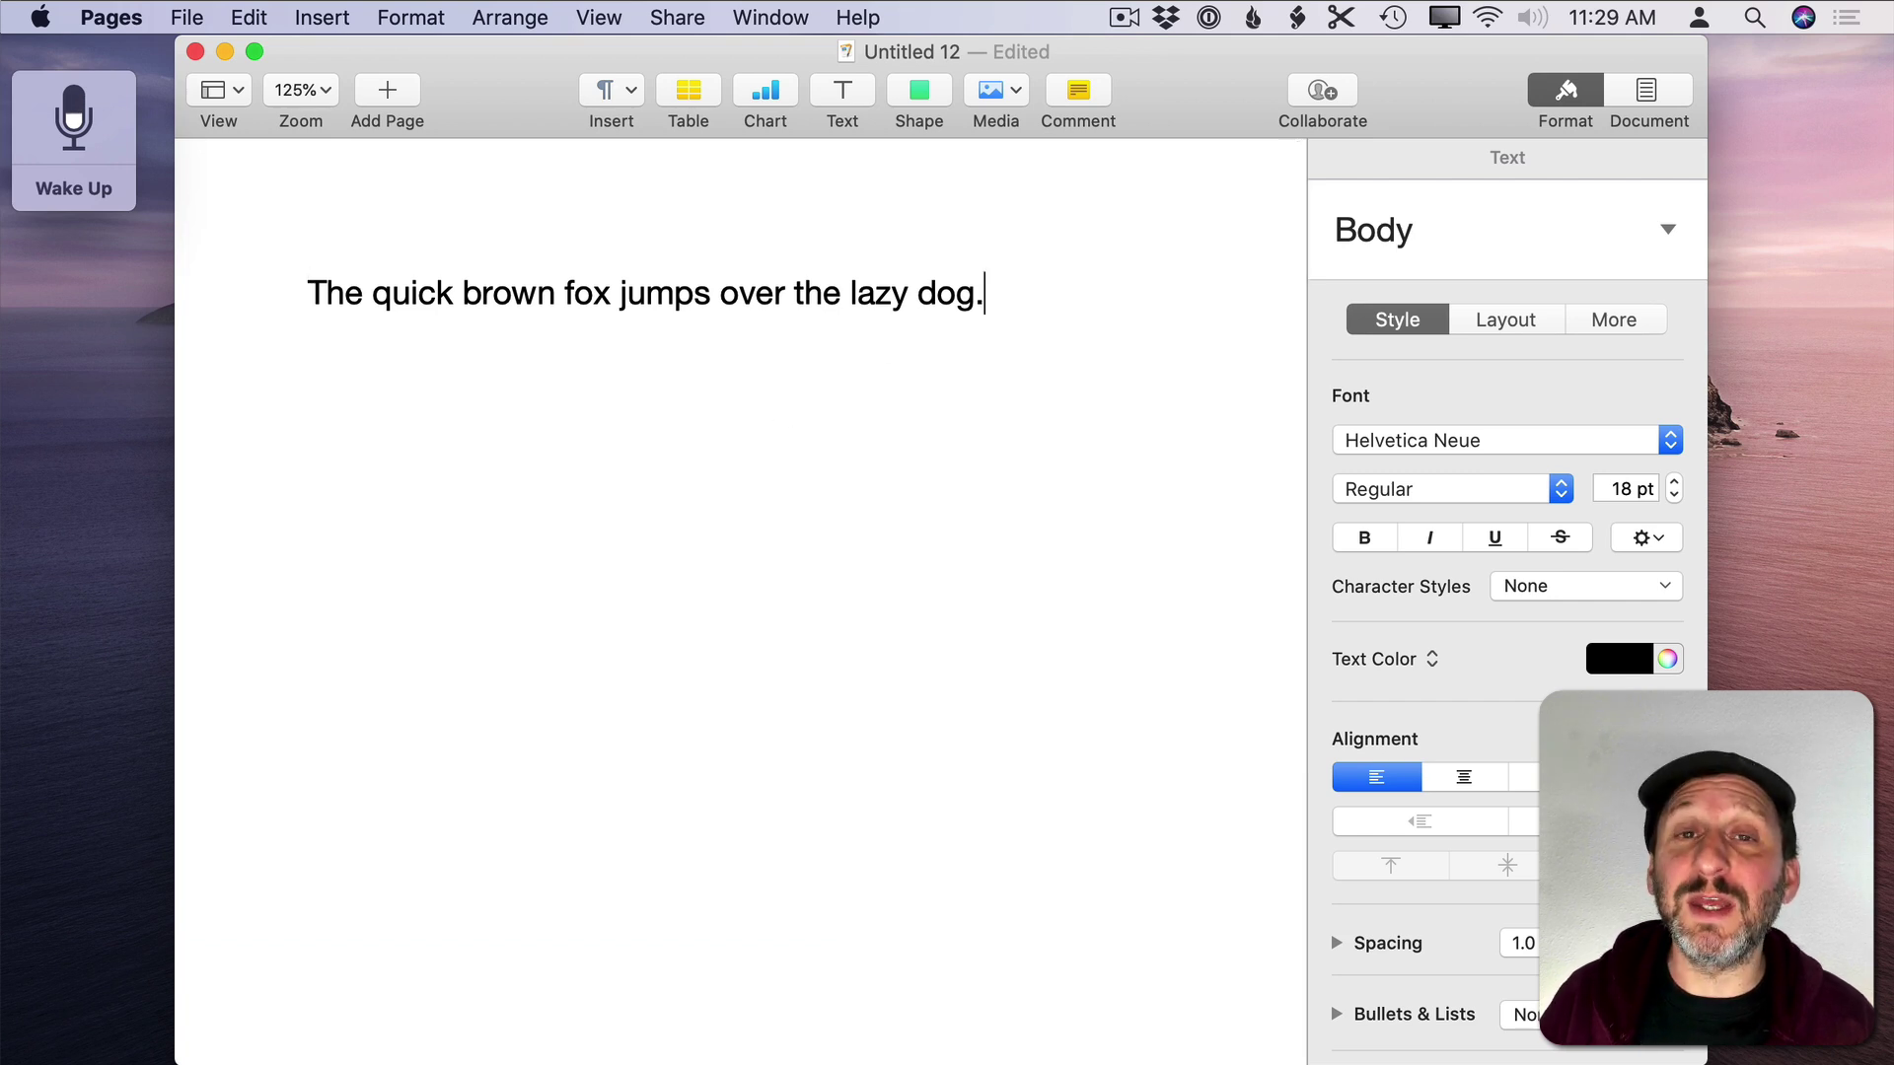
{"action": "key", "text": "Up"}
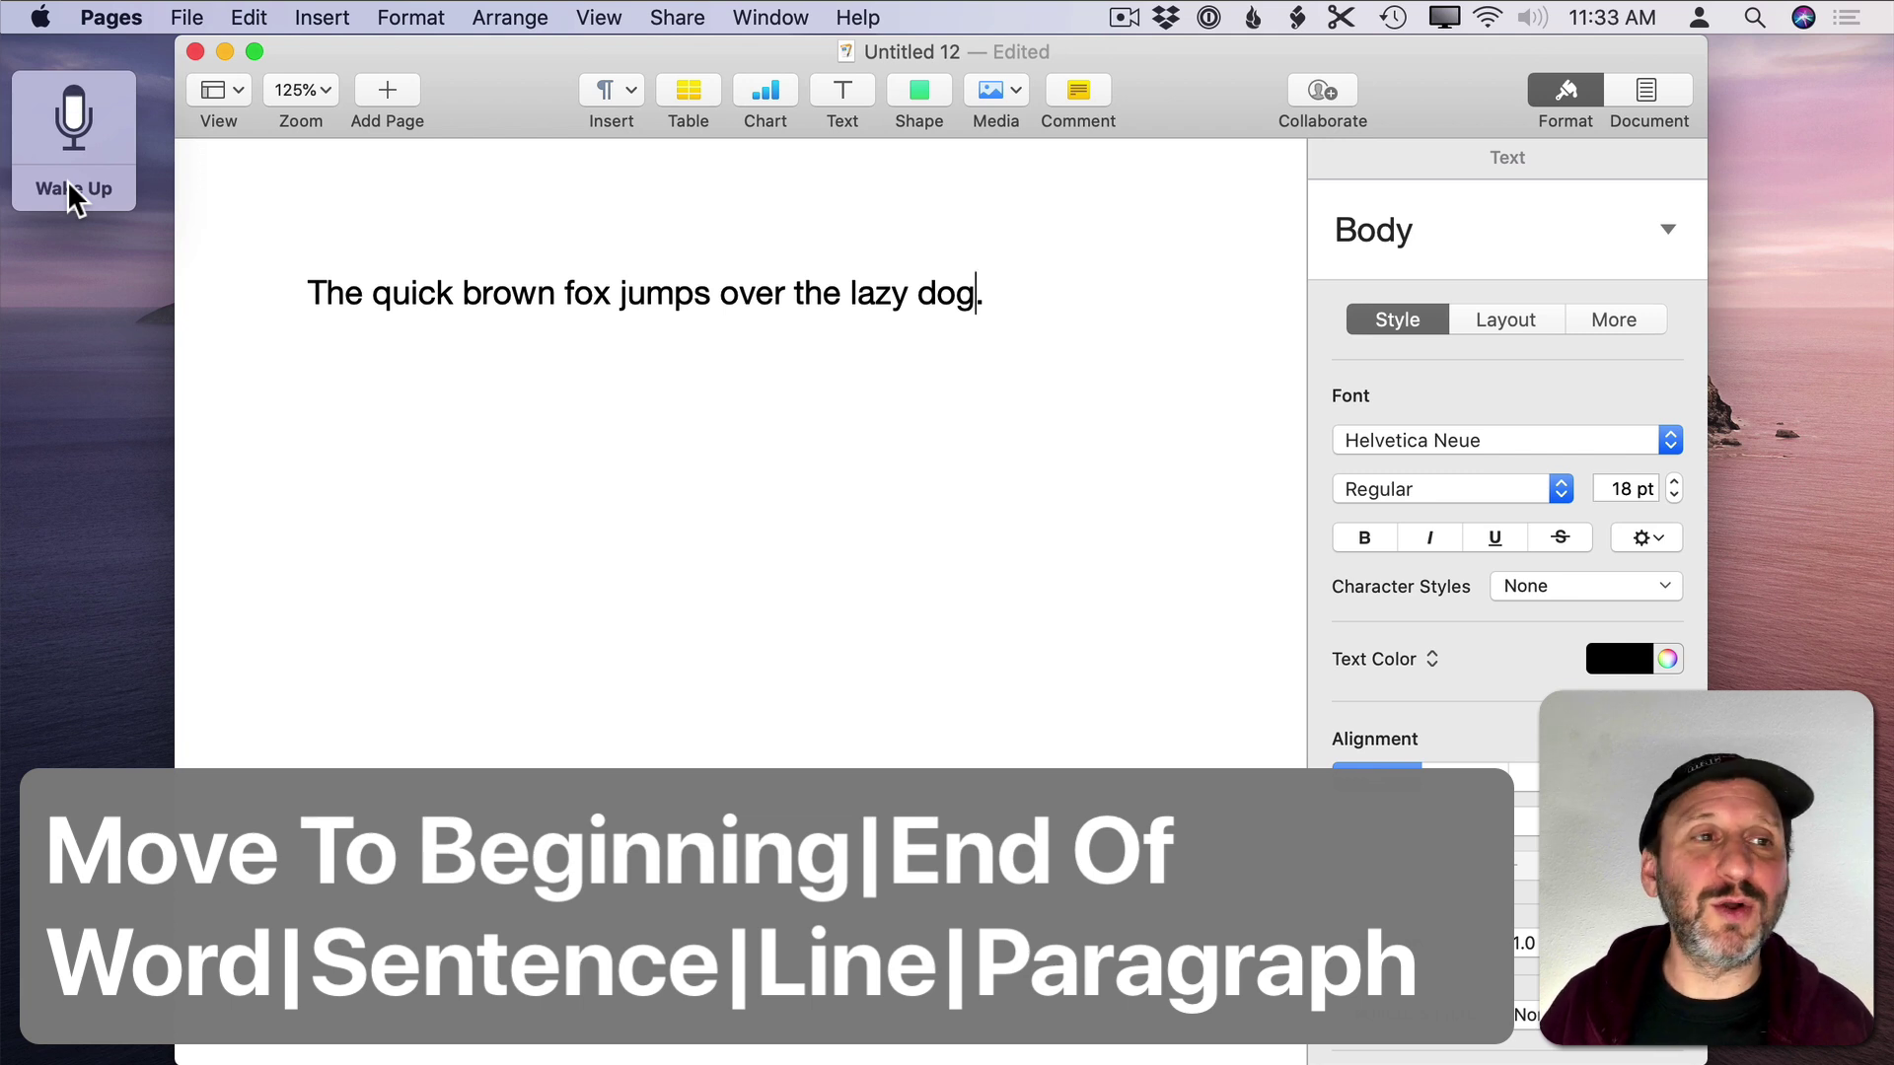
Step: Wake Voice Control, move the insertion point to the beginning of the word and of the sentence, and put it back to sleep
{"action": "left_click", "coordinate": [74, 192]}
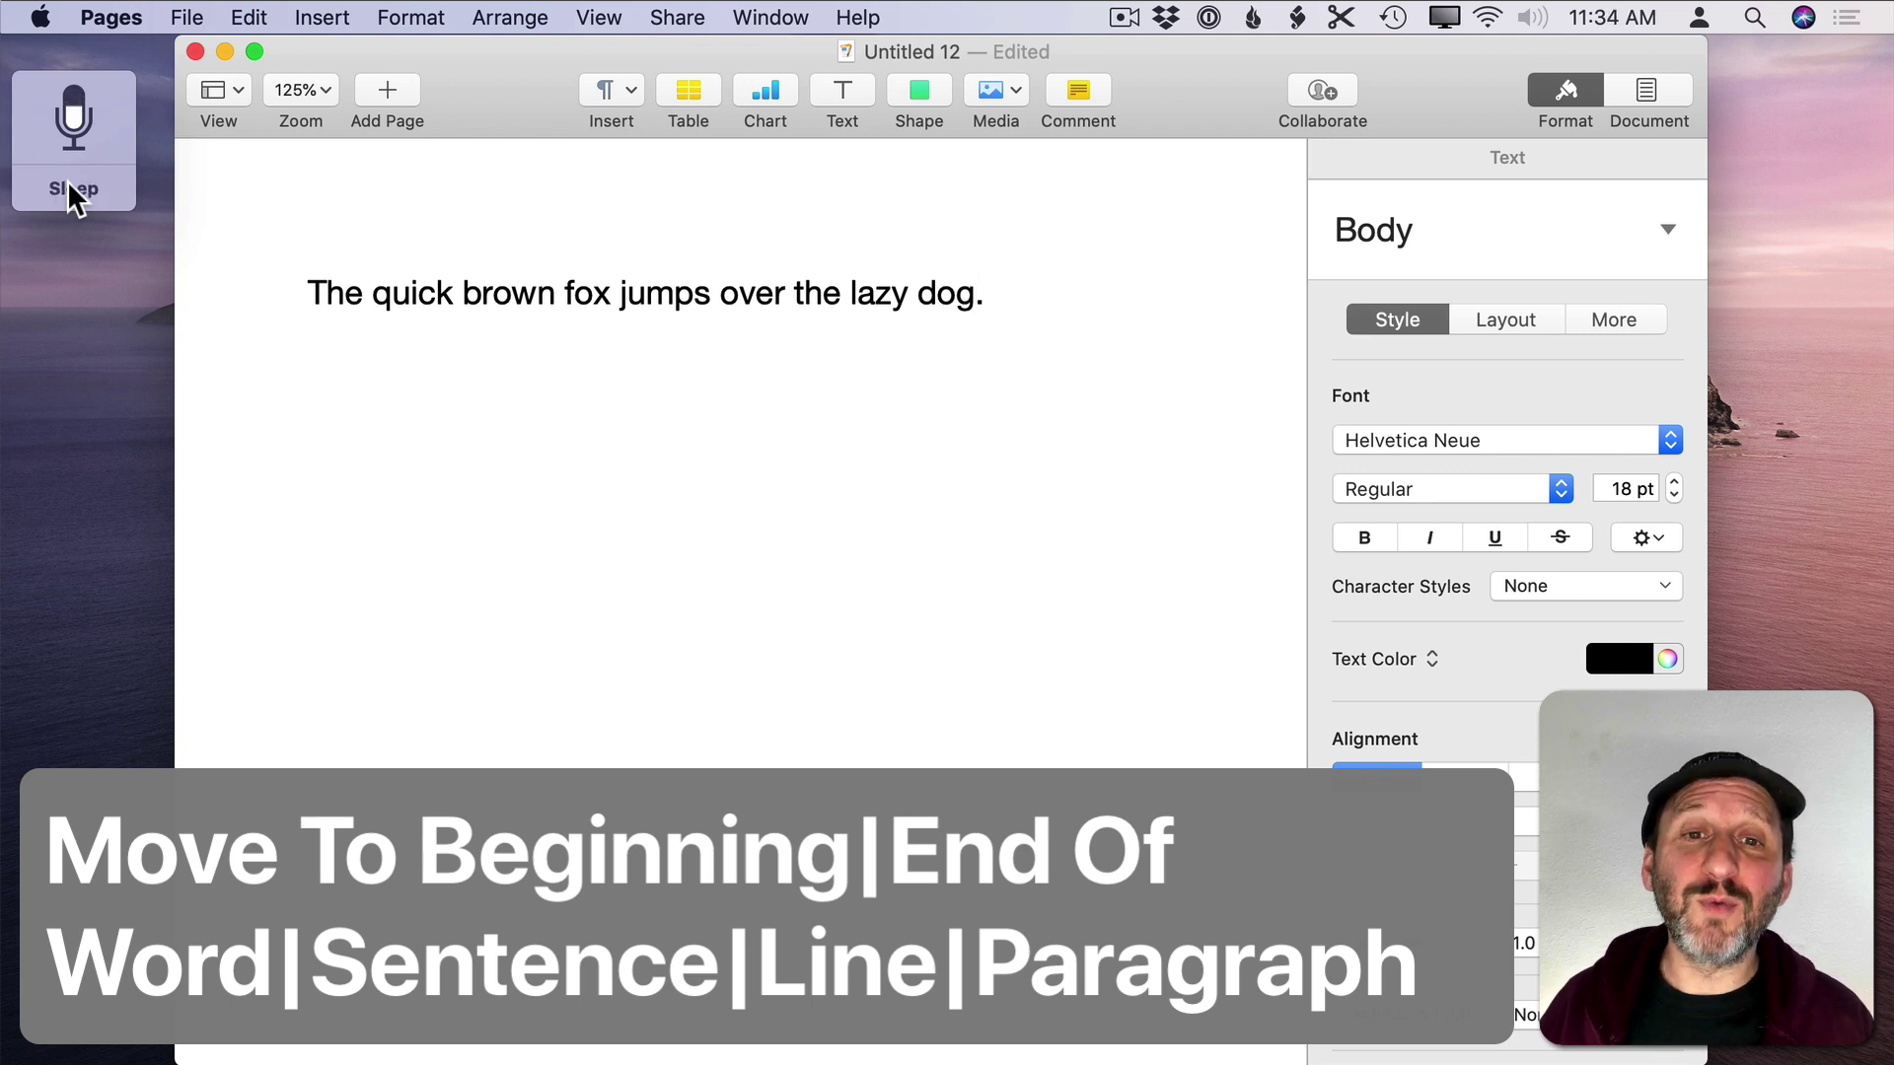
{"action": "key", "text": "alt+Left"}
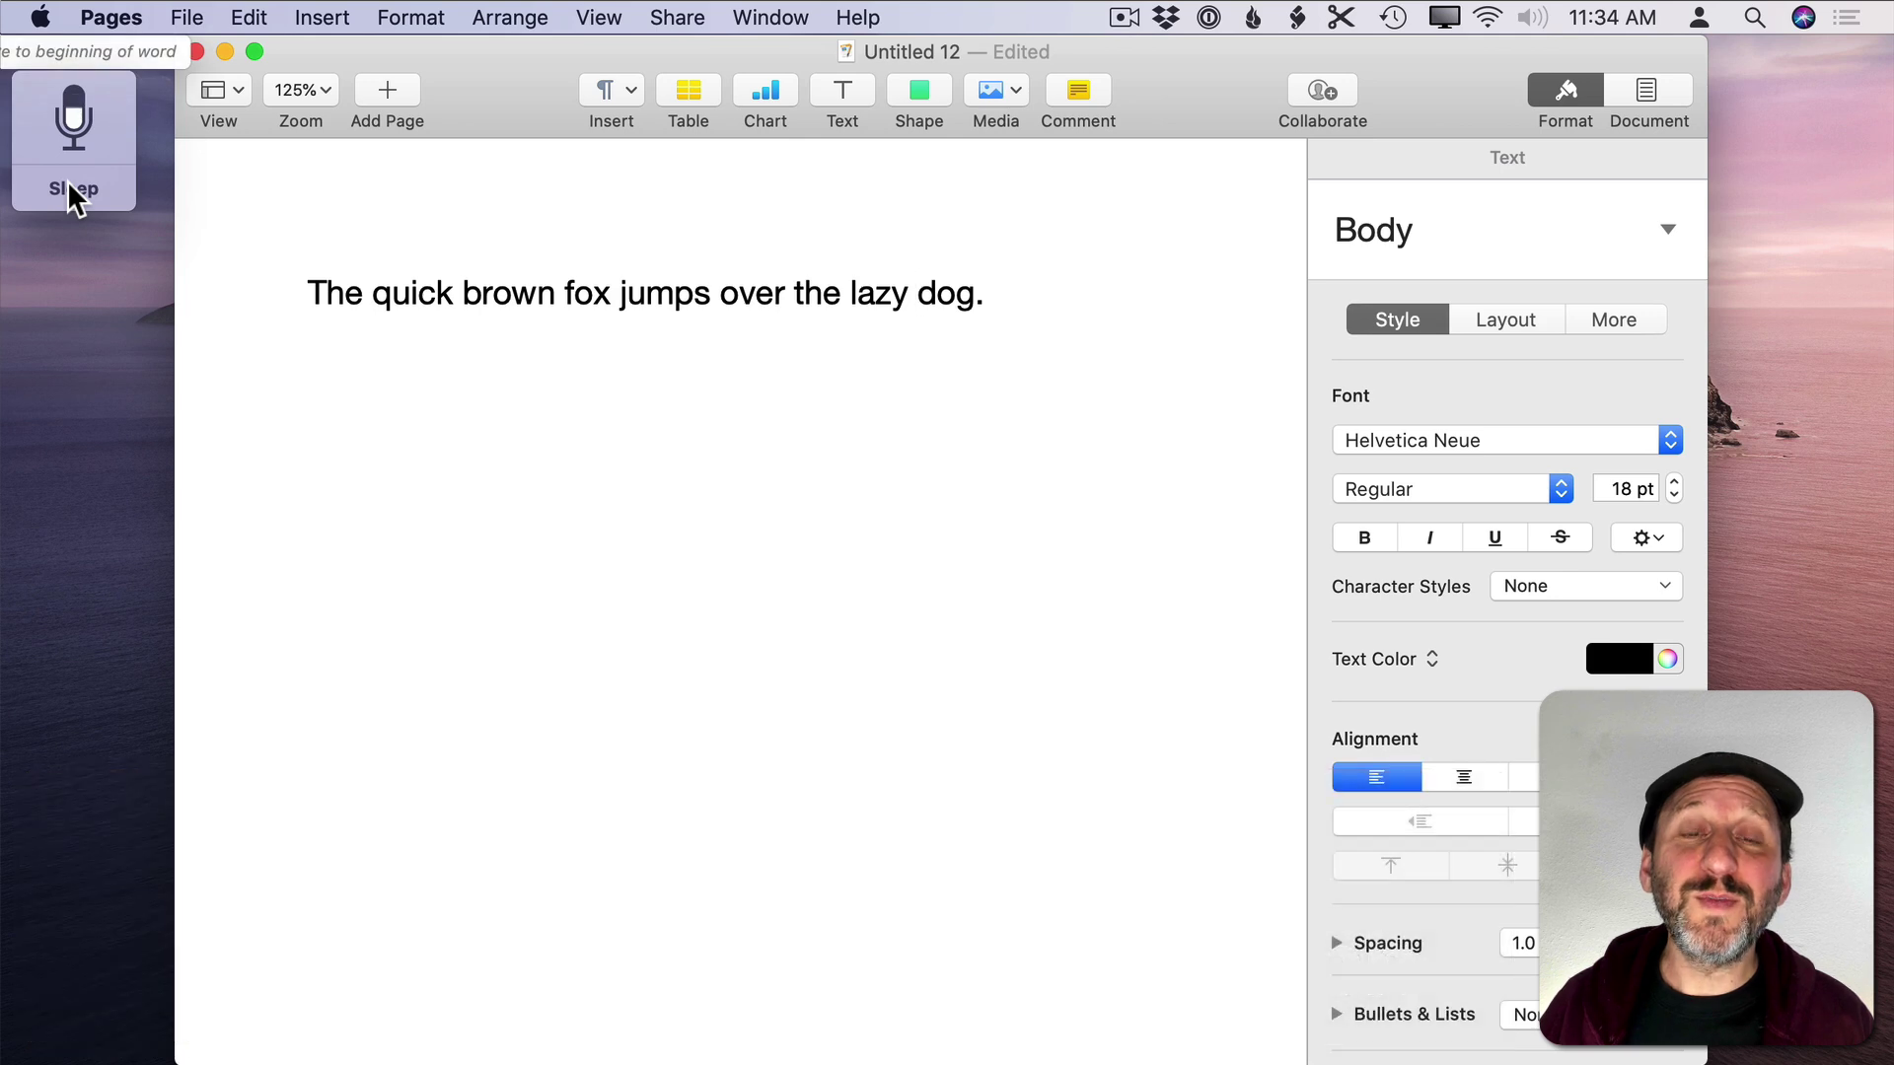
{"action": "key", "text": "super+Left"}
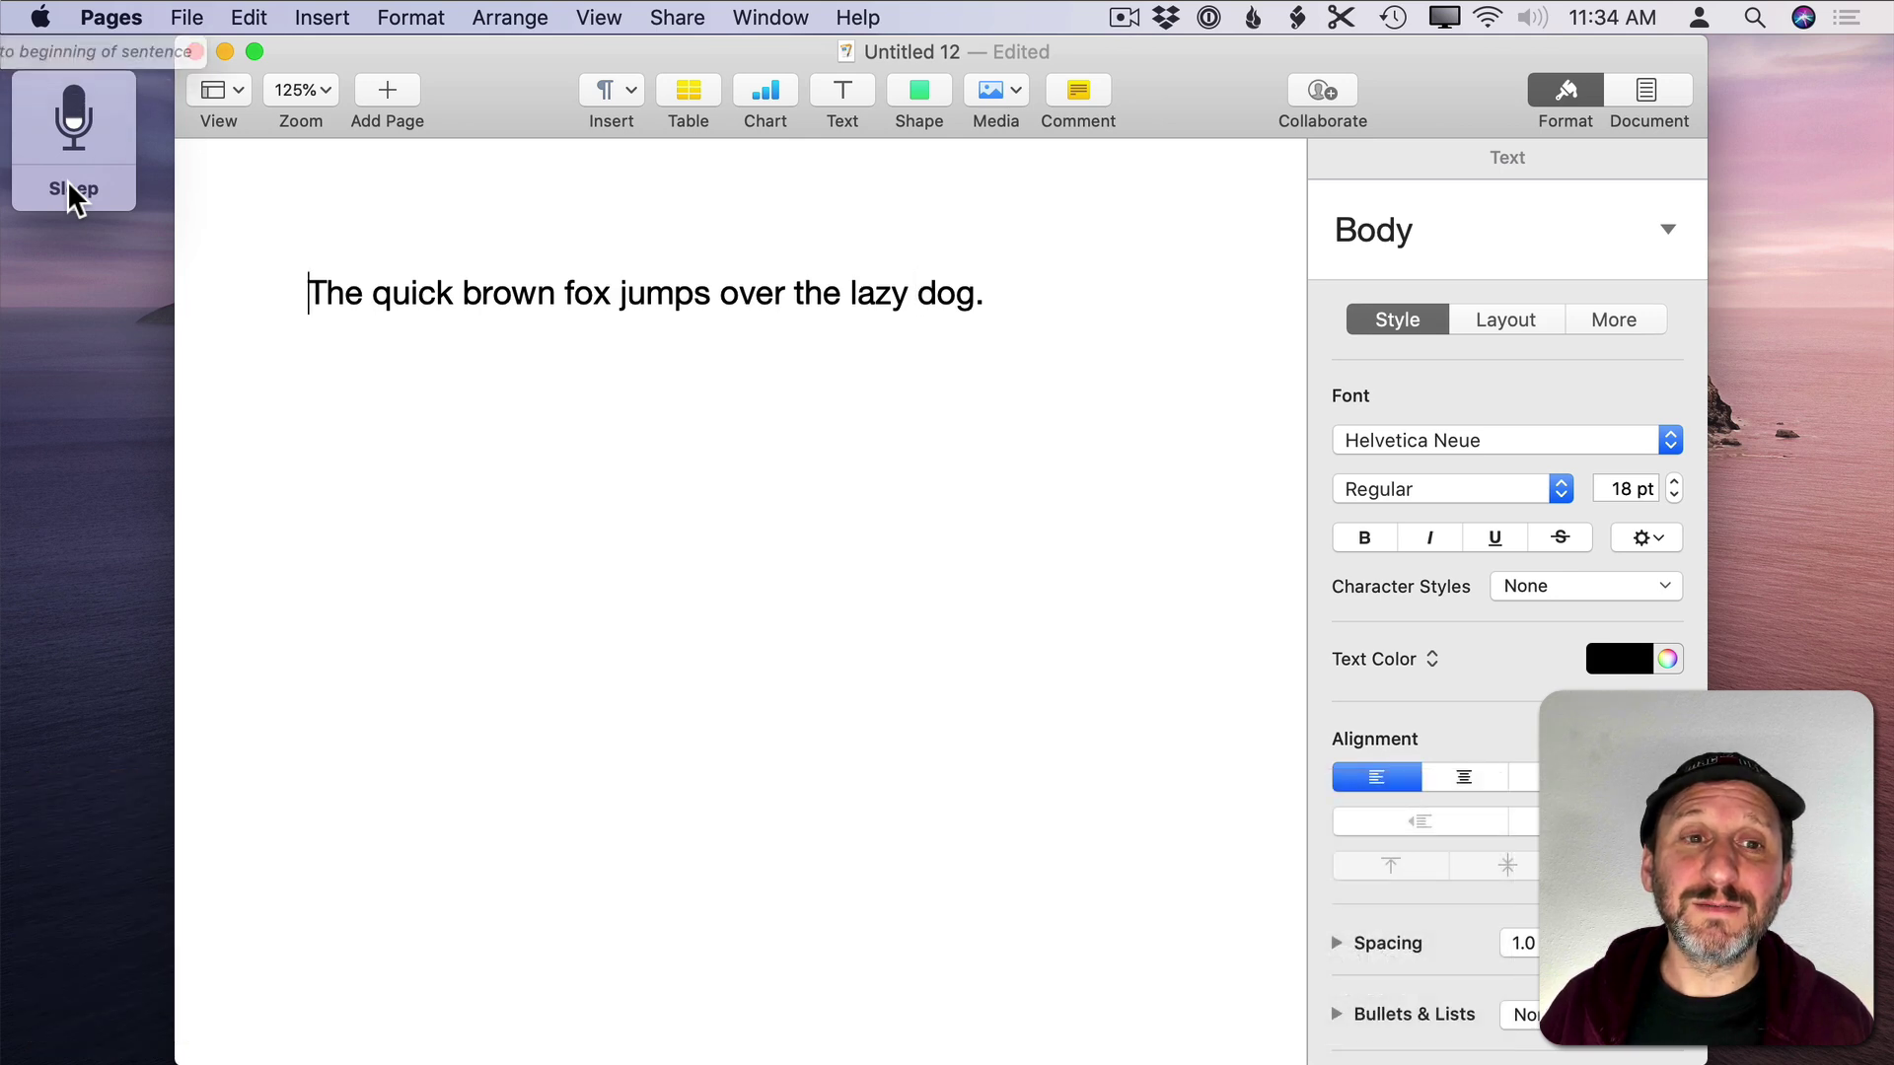
{"action": "left_click", "coordinate": [75, 193]}
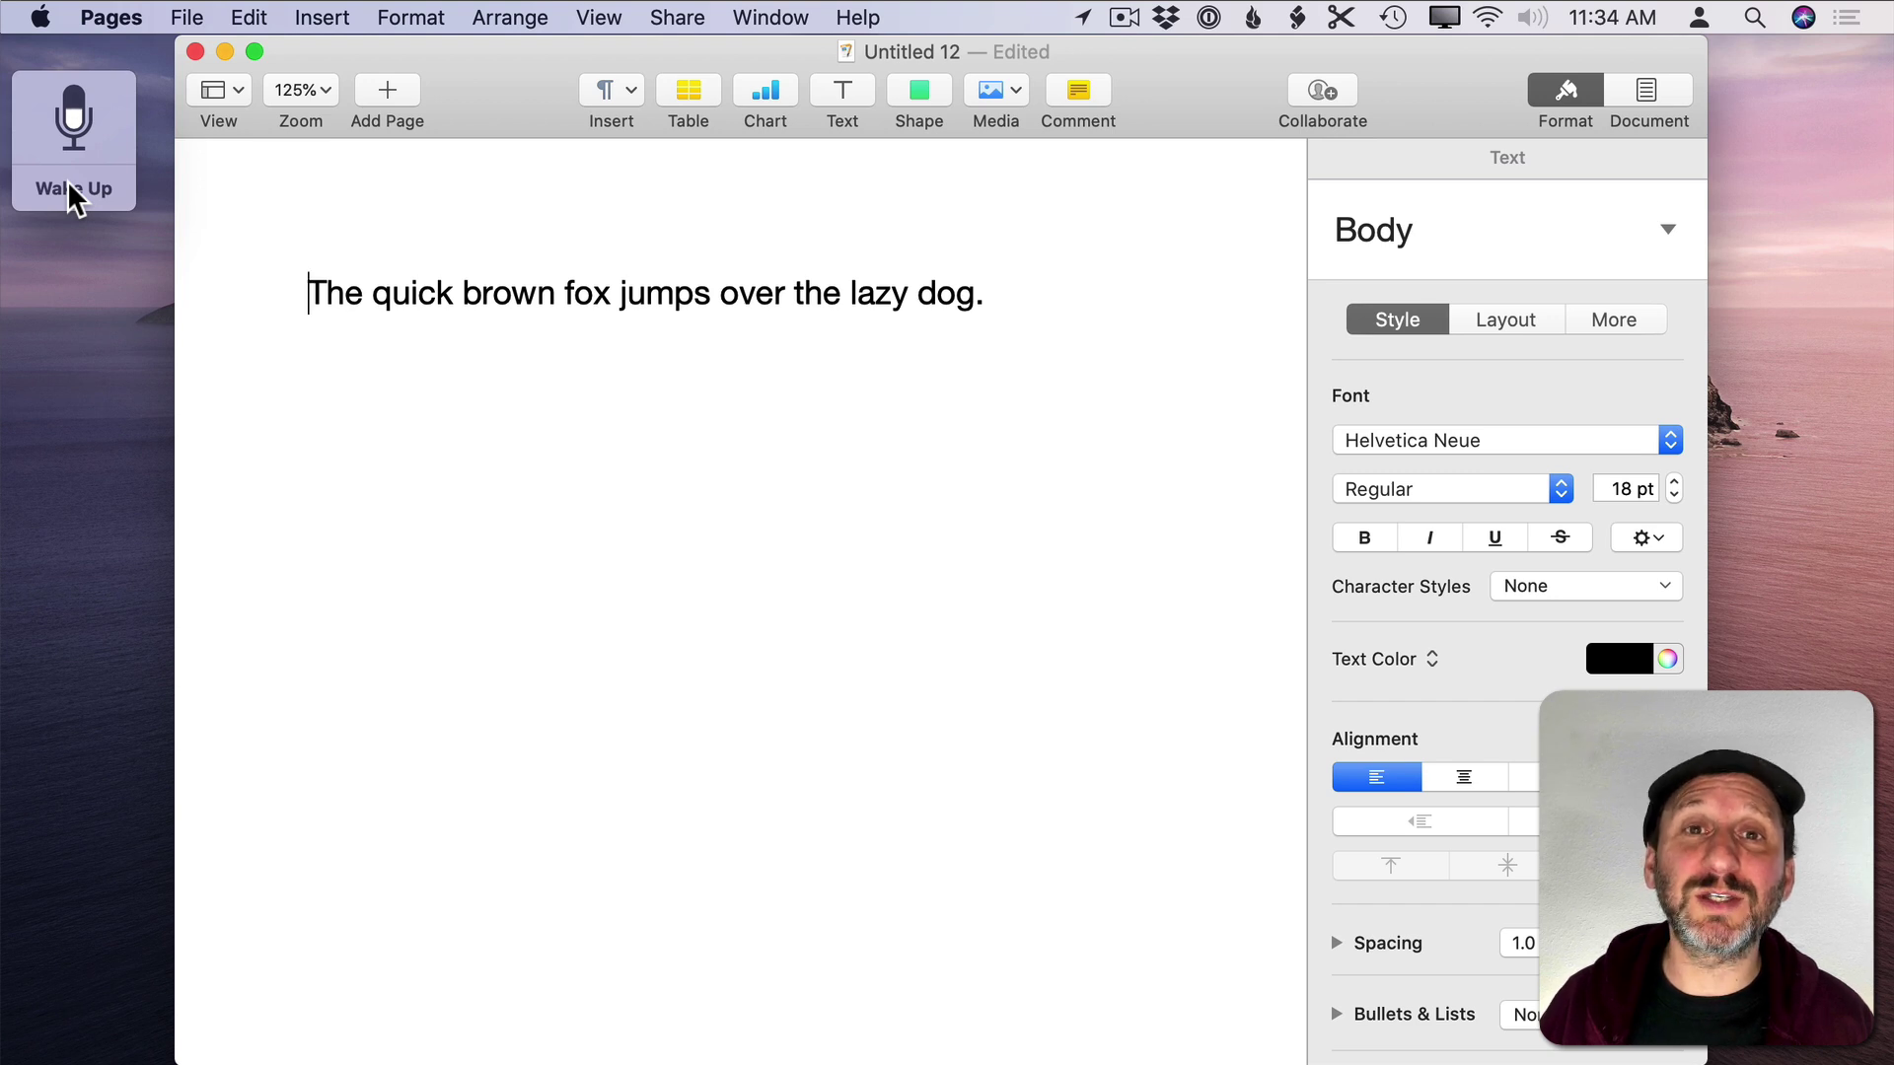
Step: Use Voice Control to select "jumps", the phrase "quick brown fox", and the previous 2 words "fox jumps" in the sentence
{"action": "left_click", "coordinate": [68, 181]}
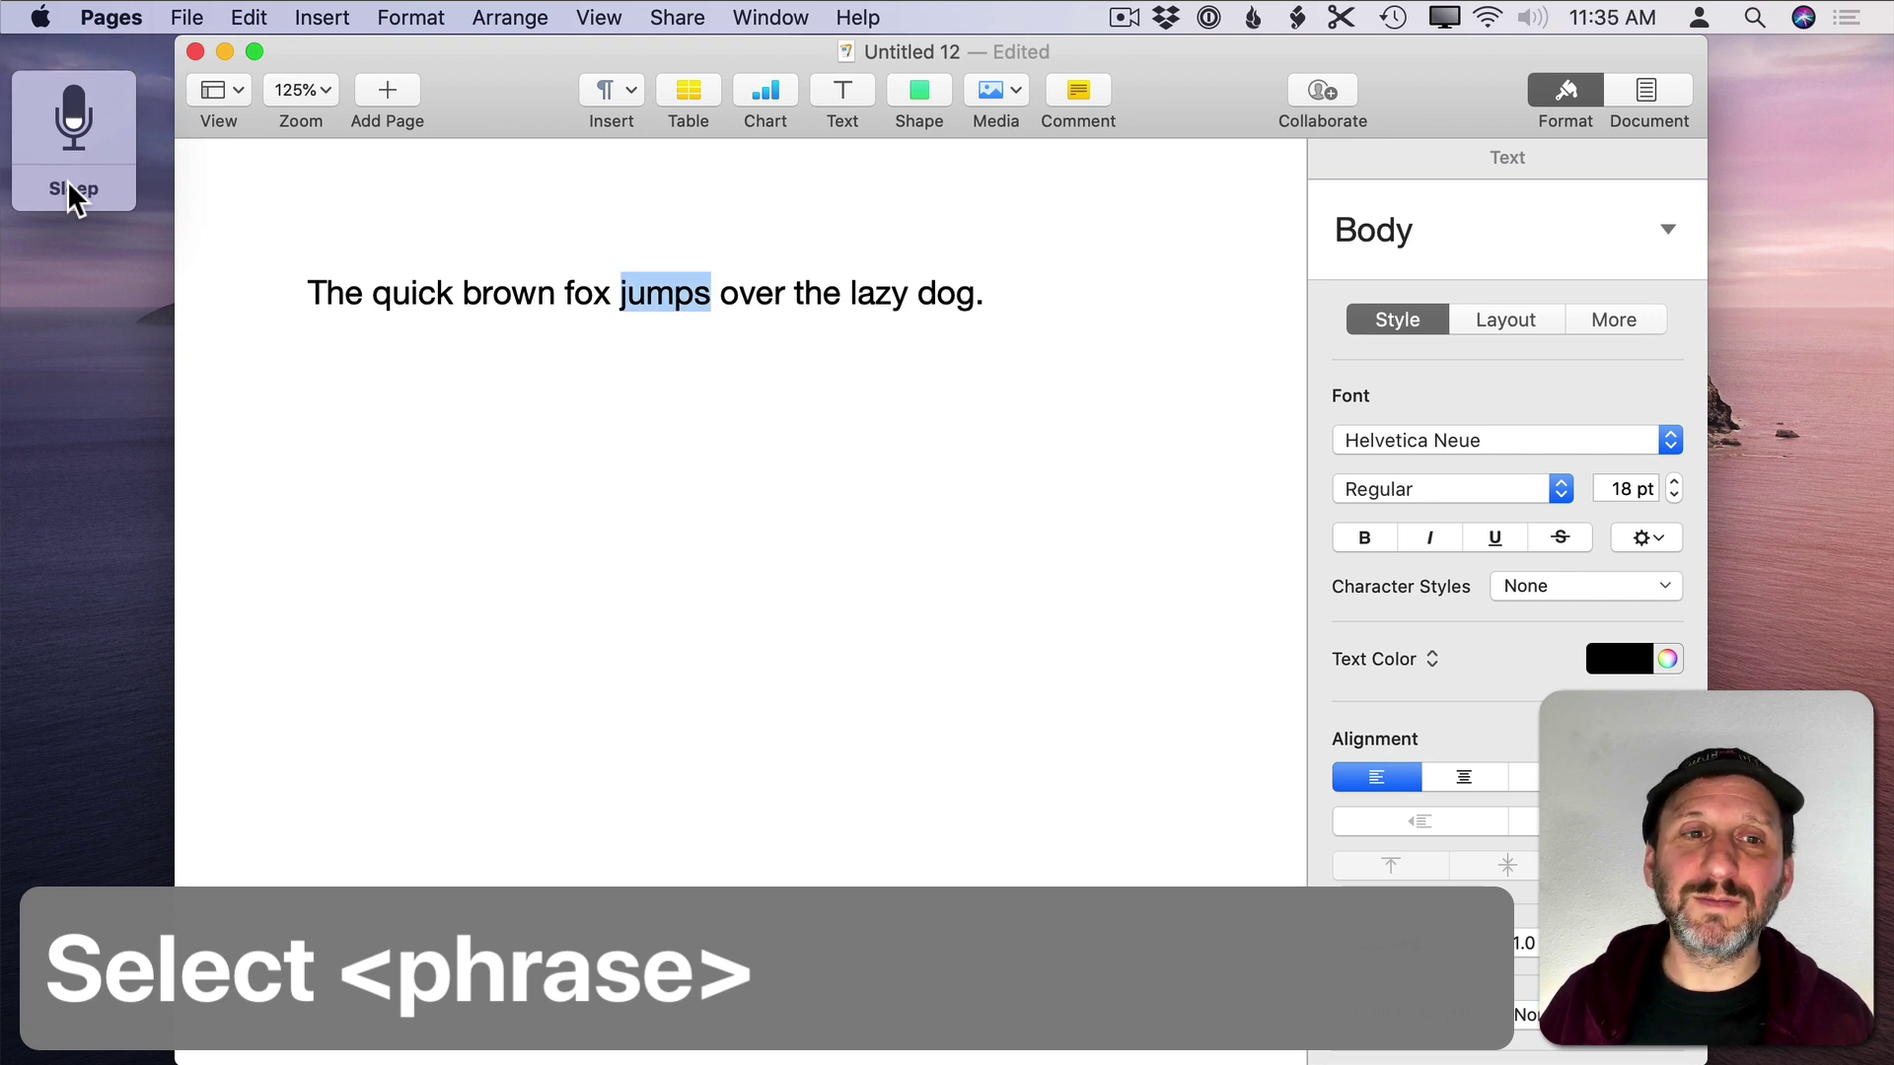
{"action": "left_click", "coordinate": [73, 193]}
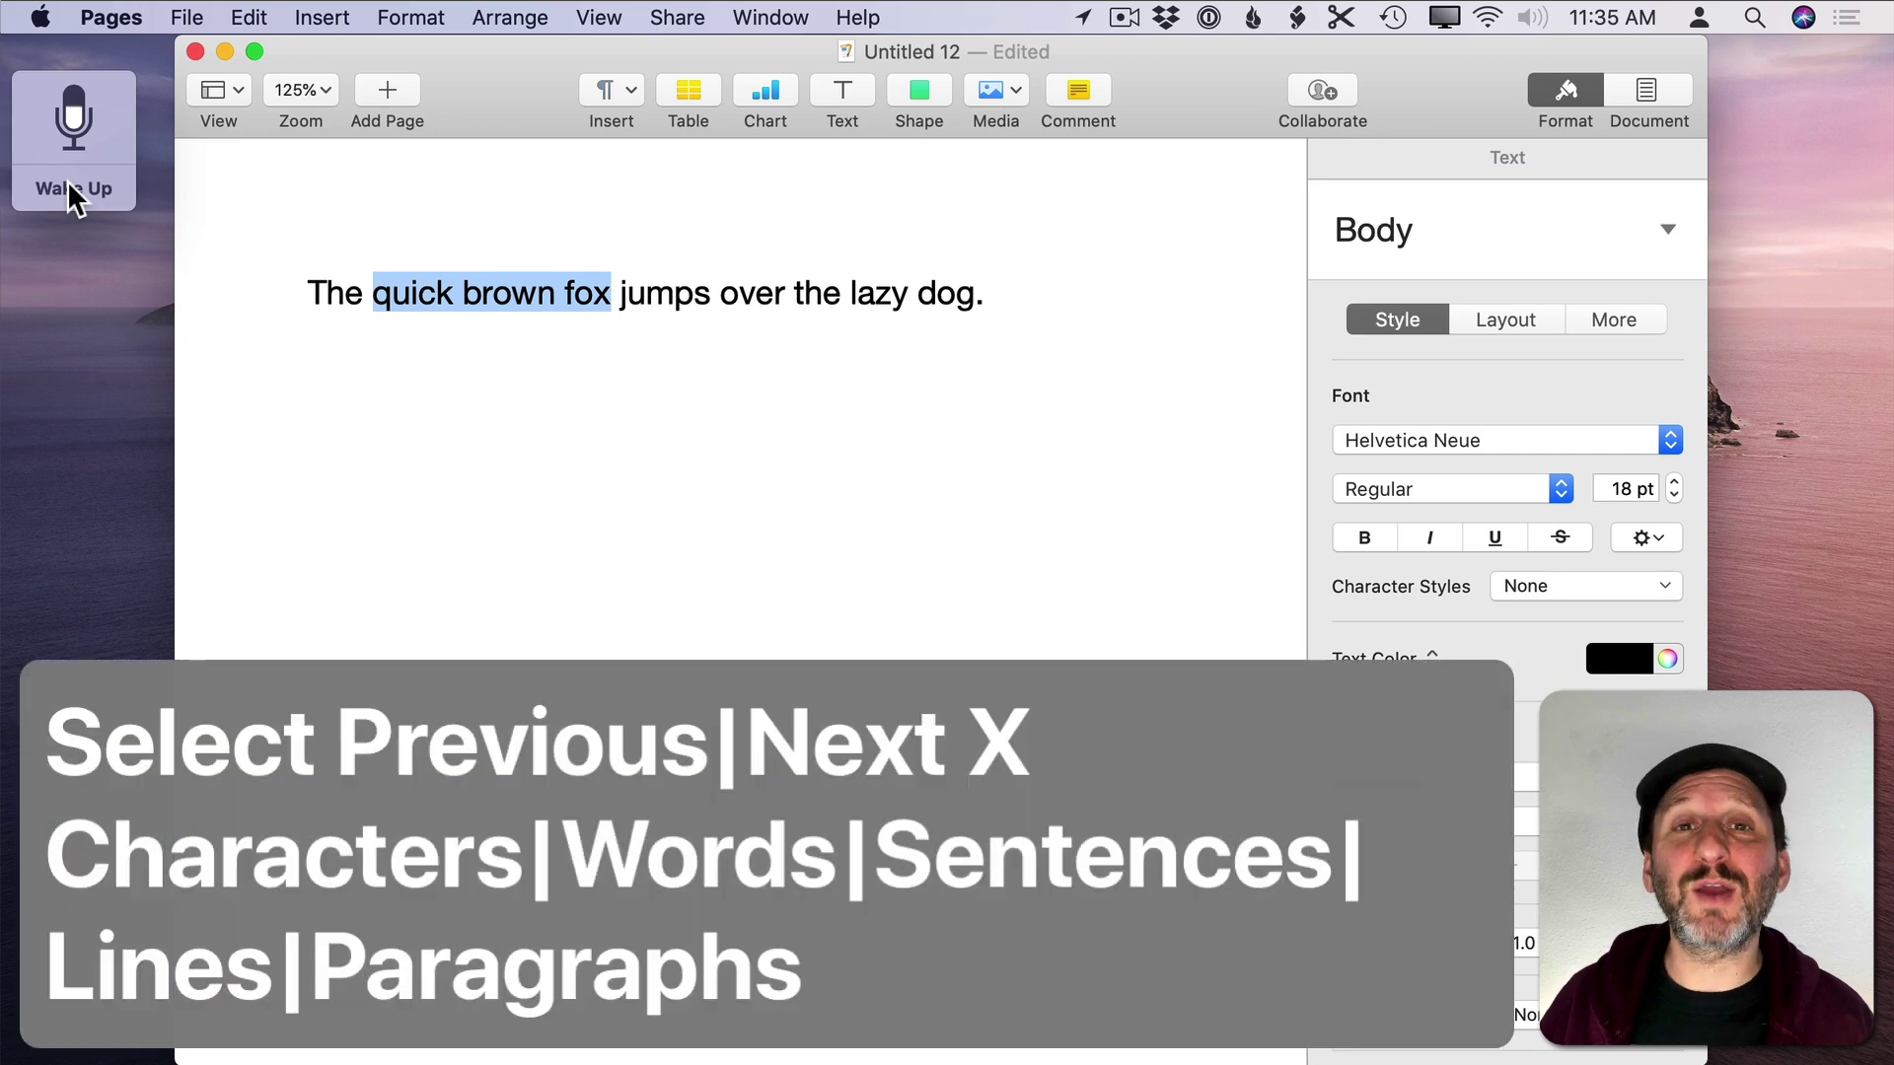
{"action": "left_click", "coordinate": [73, 193]}
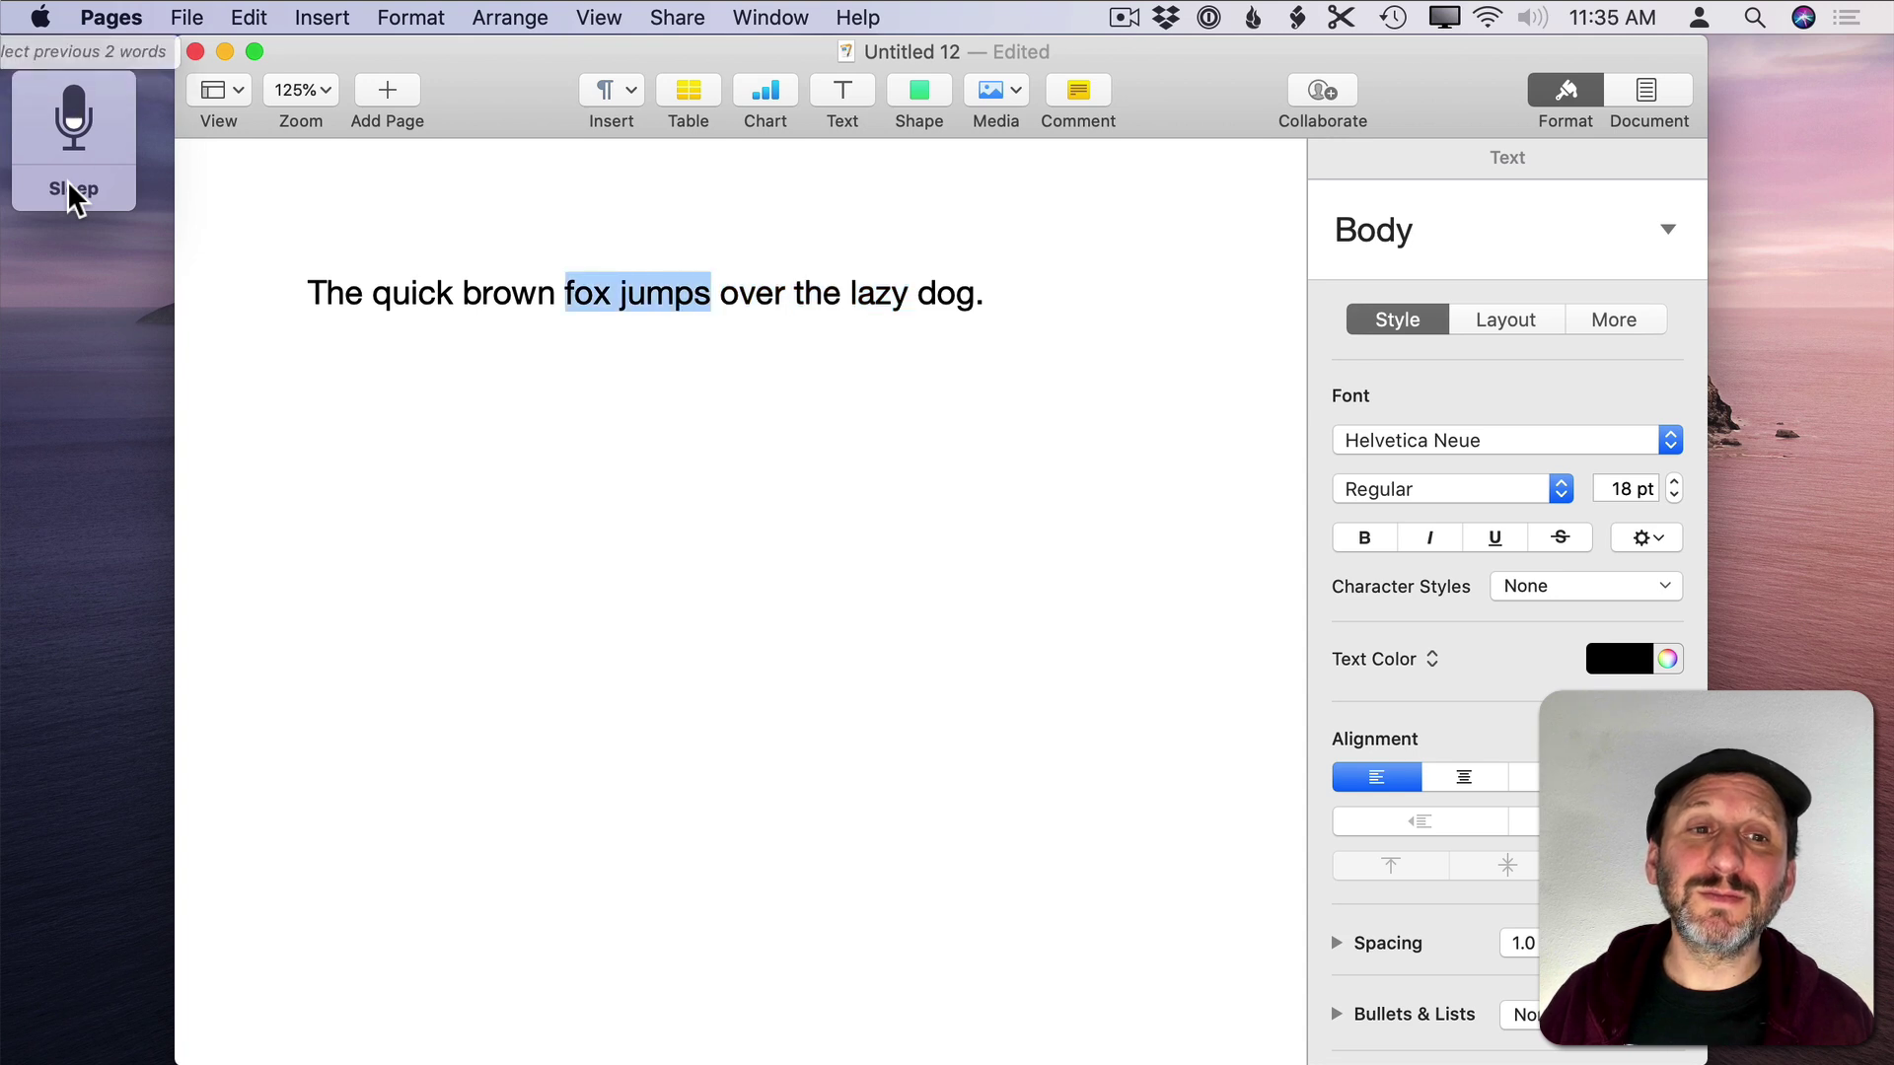
{"action": "left_click", "coordinate": [93, 182]}
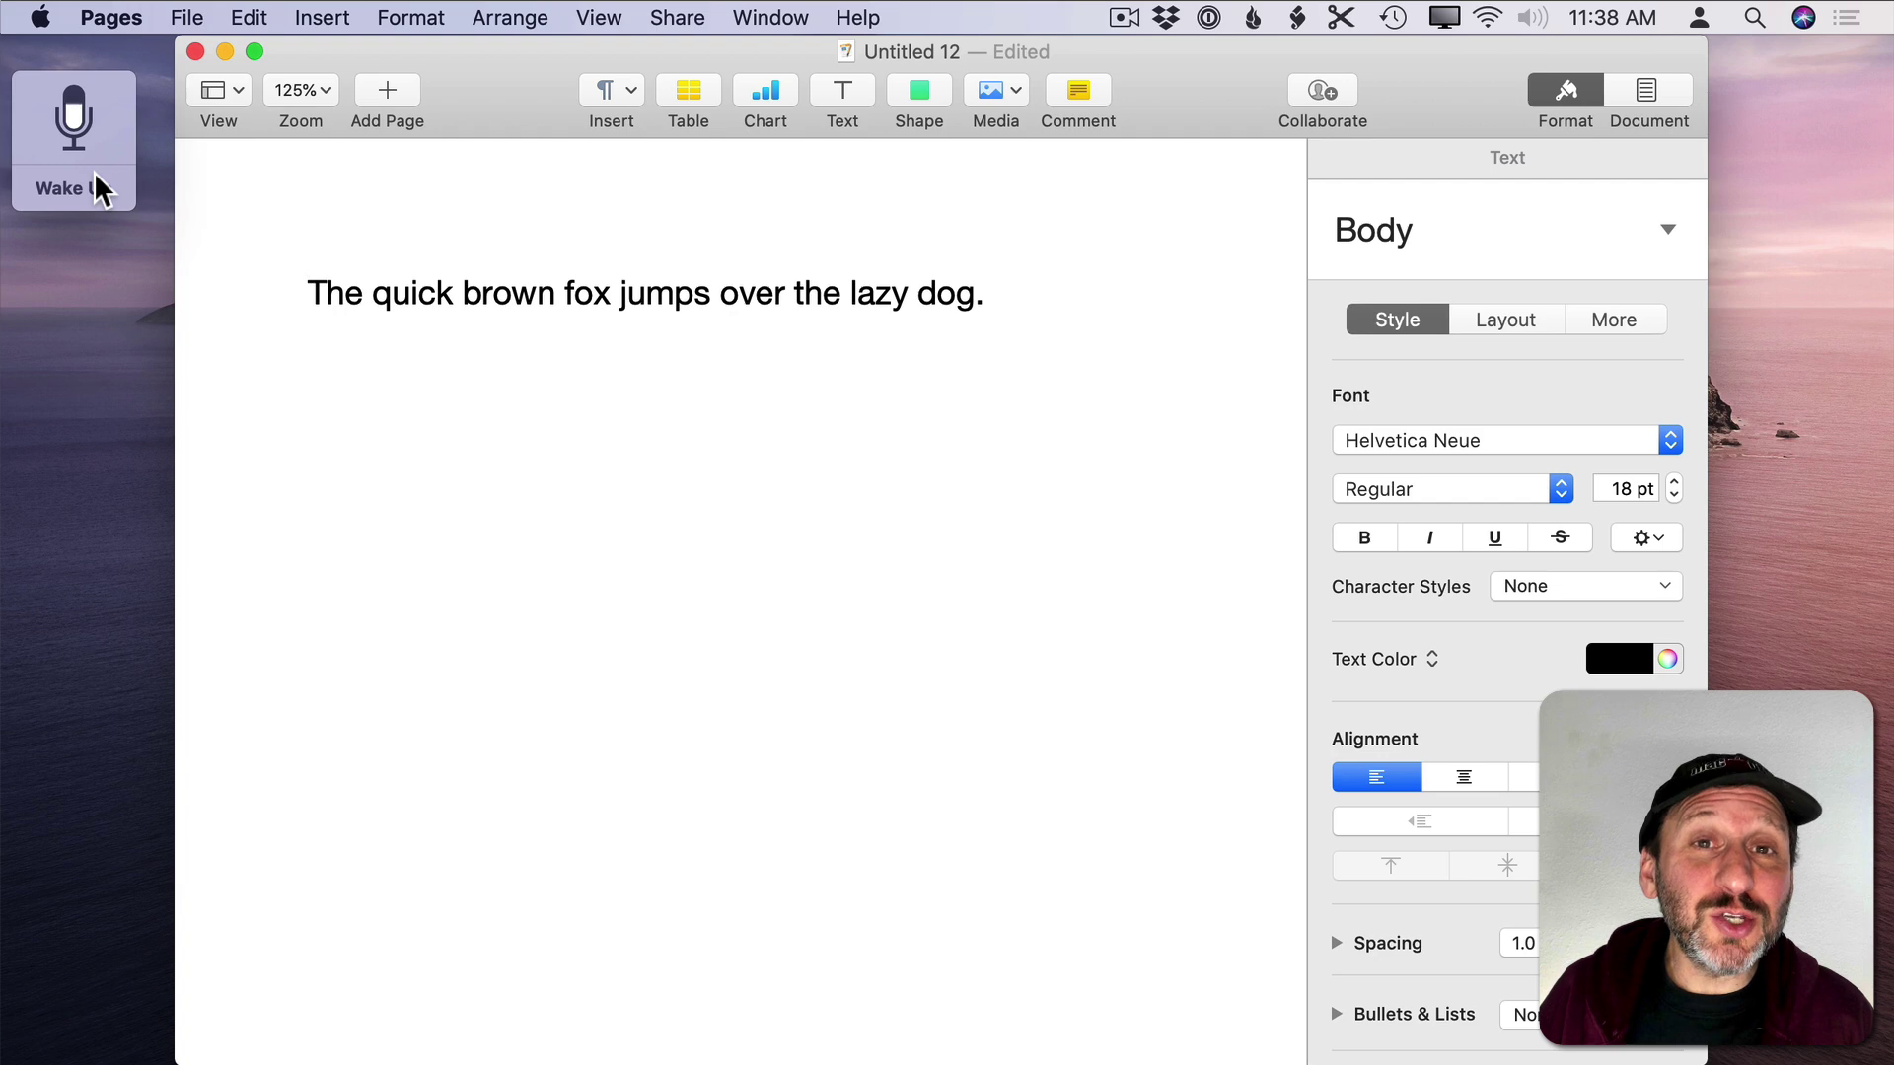
Step: Use Voice Control to replace "brown" with "green" in the sentence and insert "very" before "green"
{"action": "left_click", "coordinate": [62, 202]}
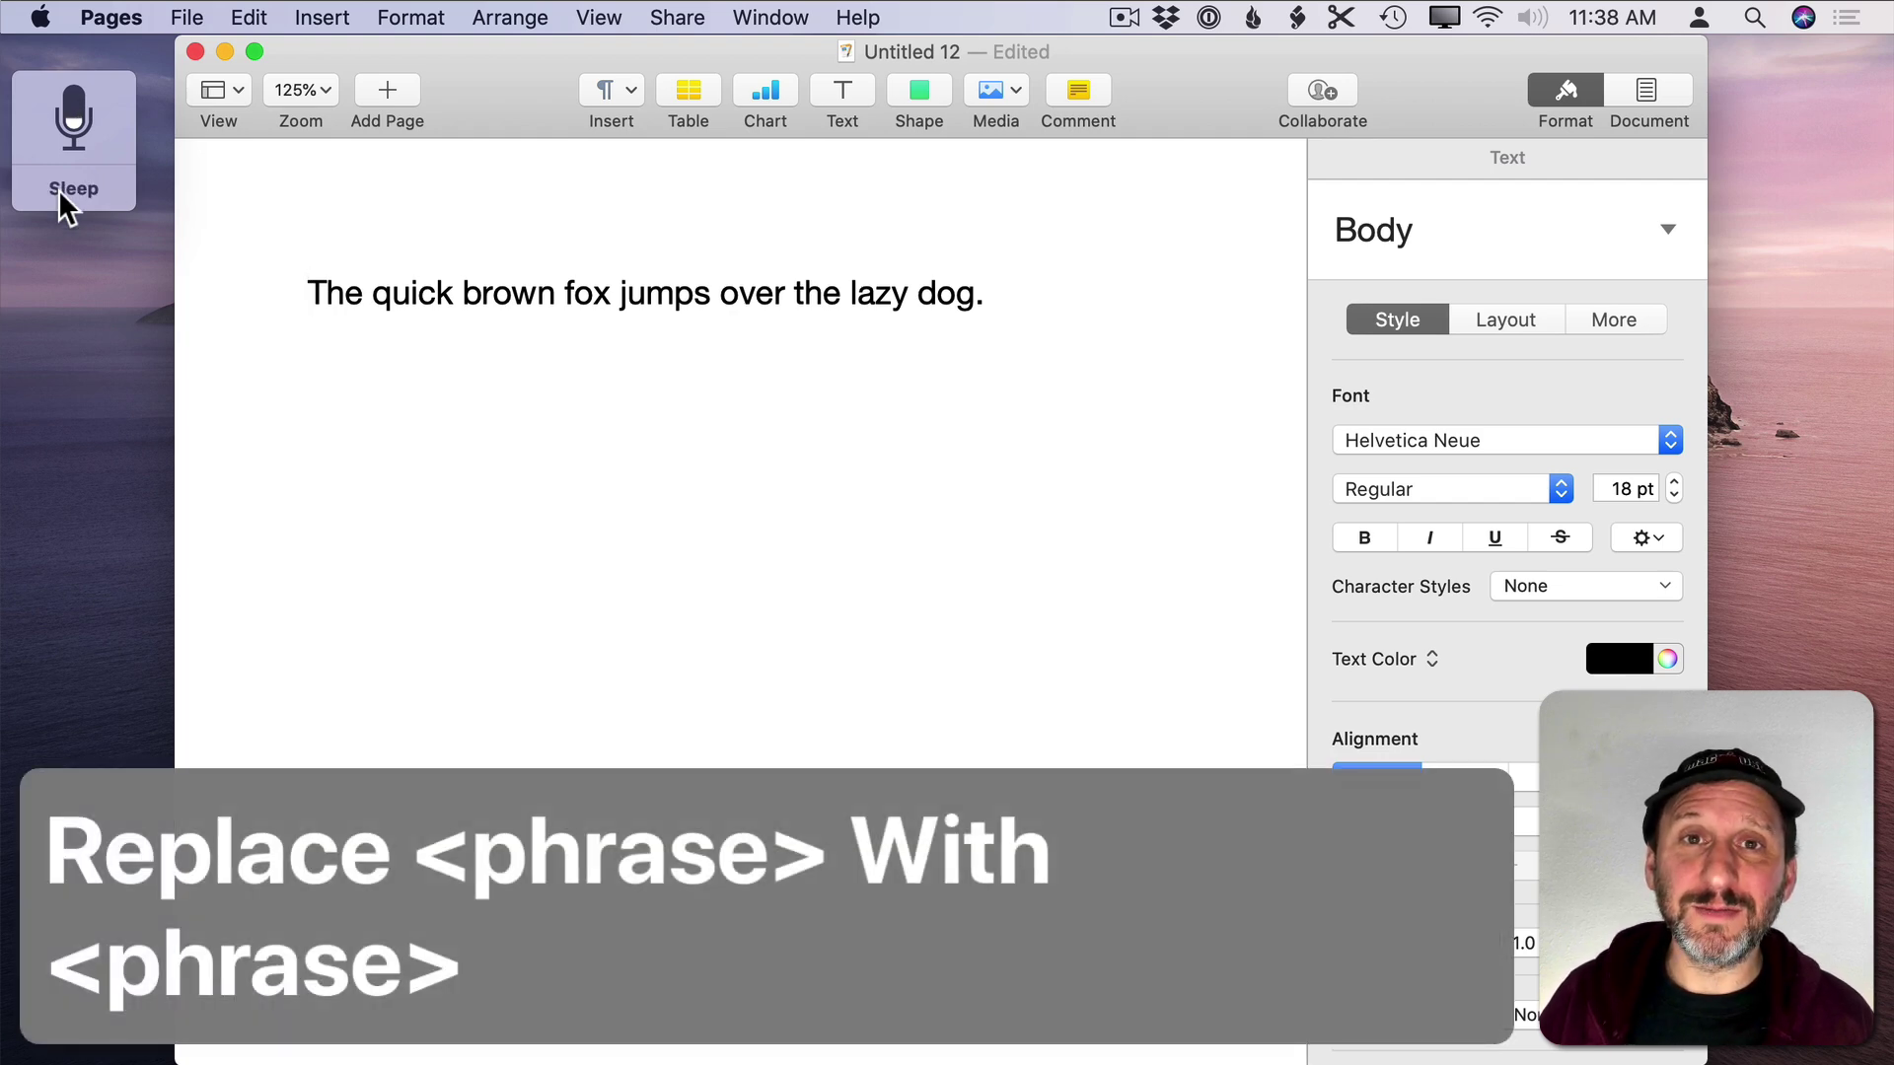
{"action": "left_click", "coordinate": [61, 203]}
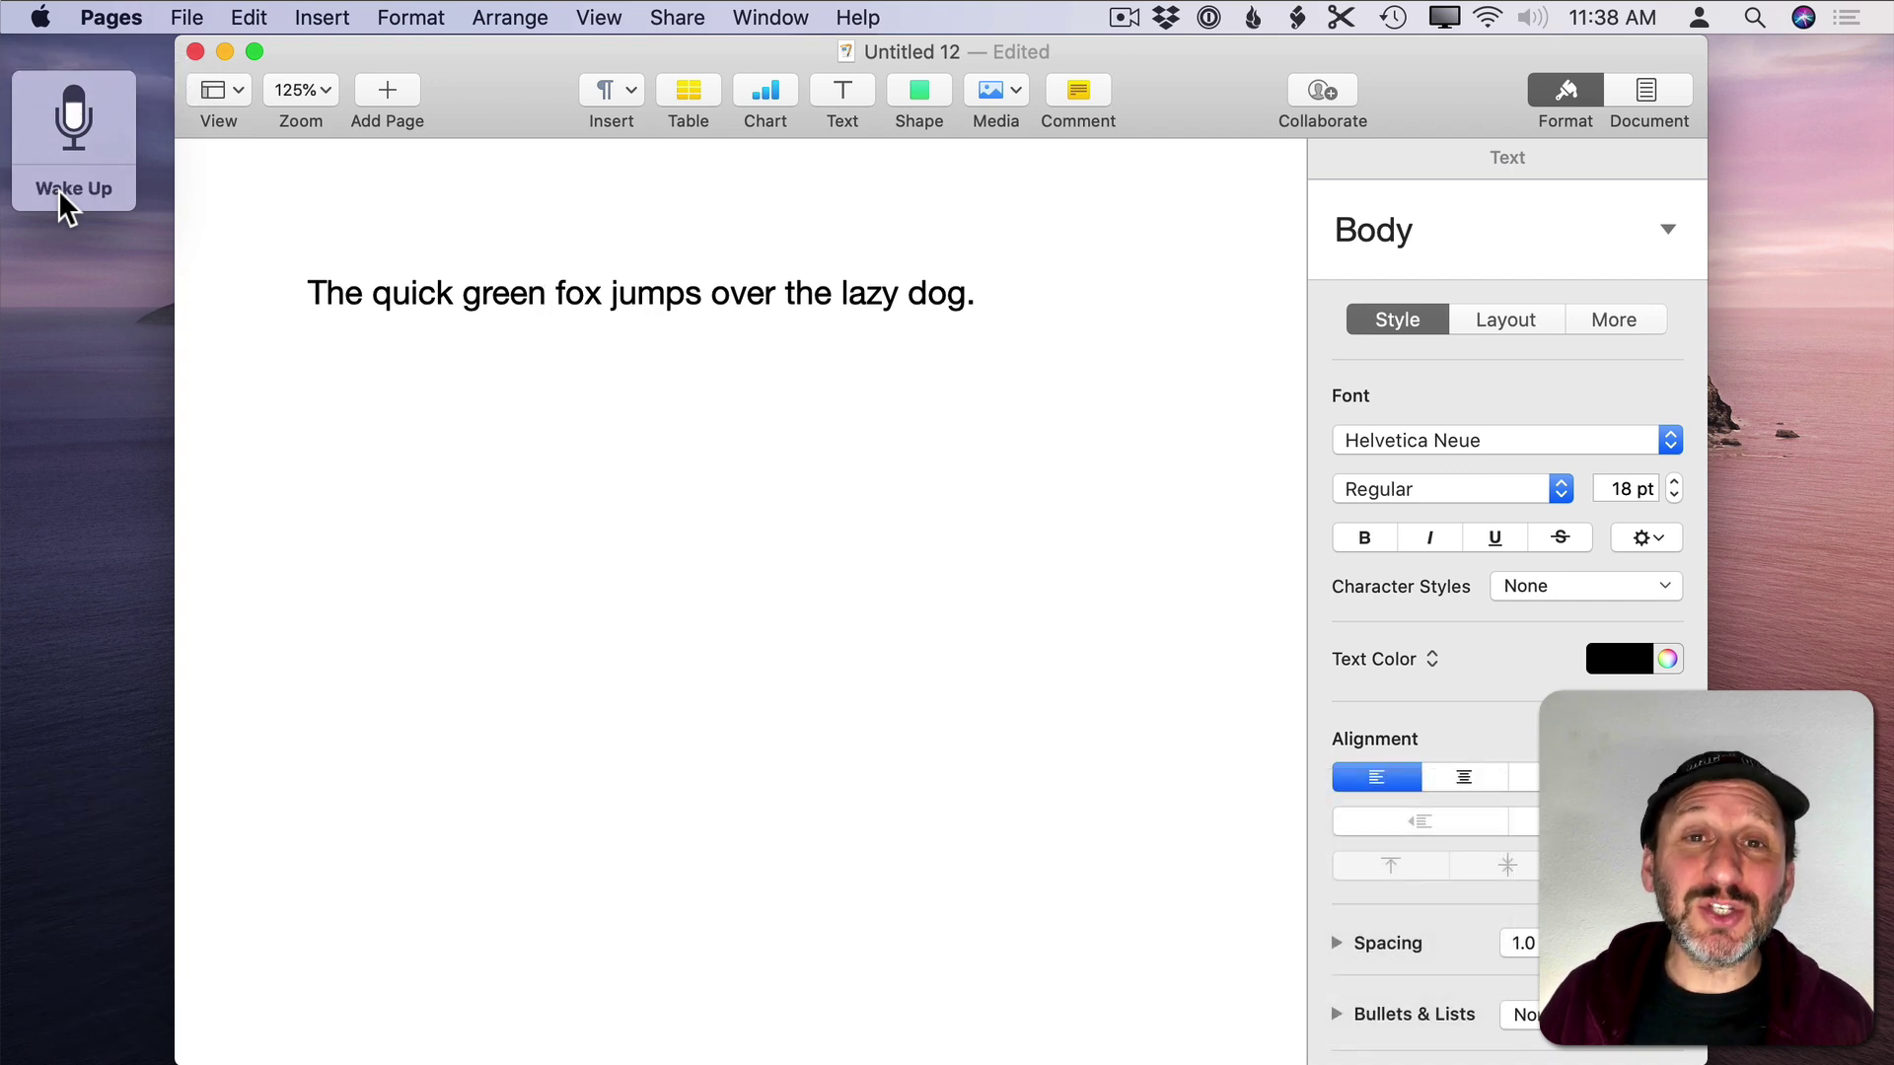
{"action": "left_click", "coordinate": [74, 198]}
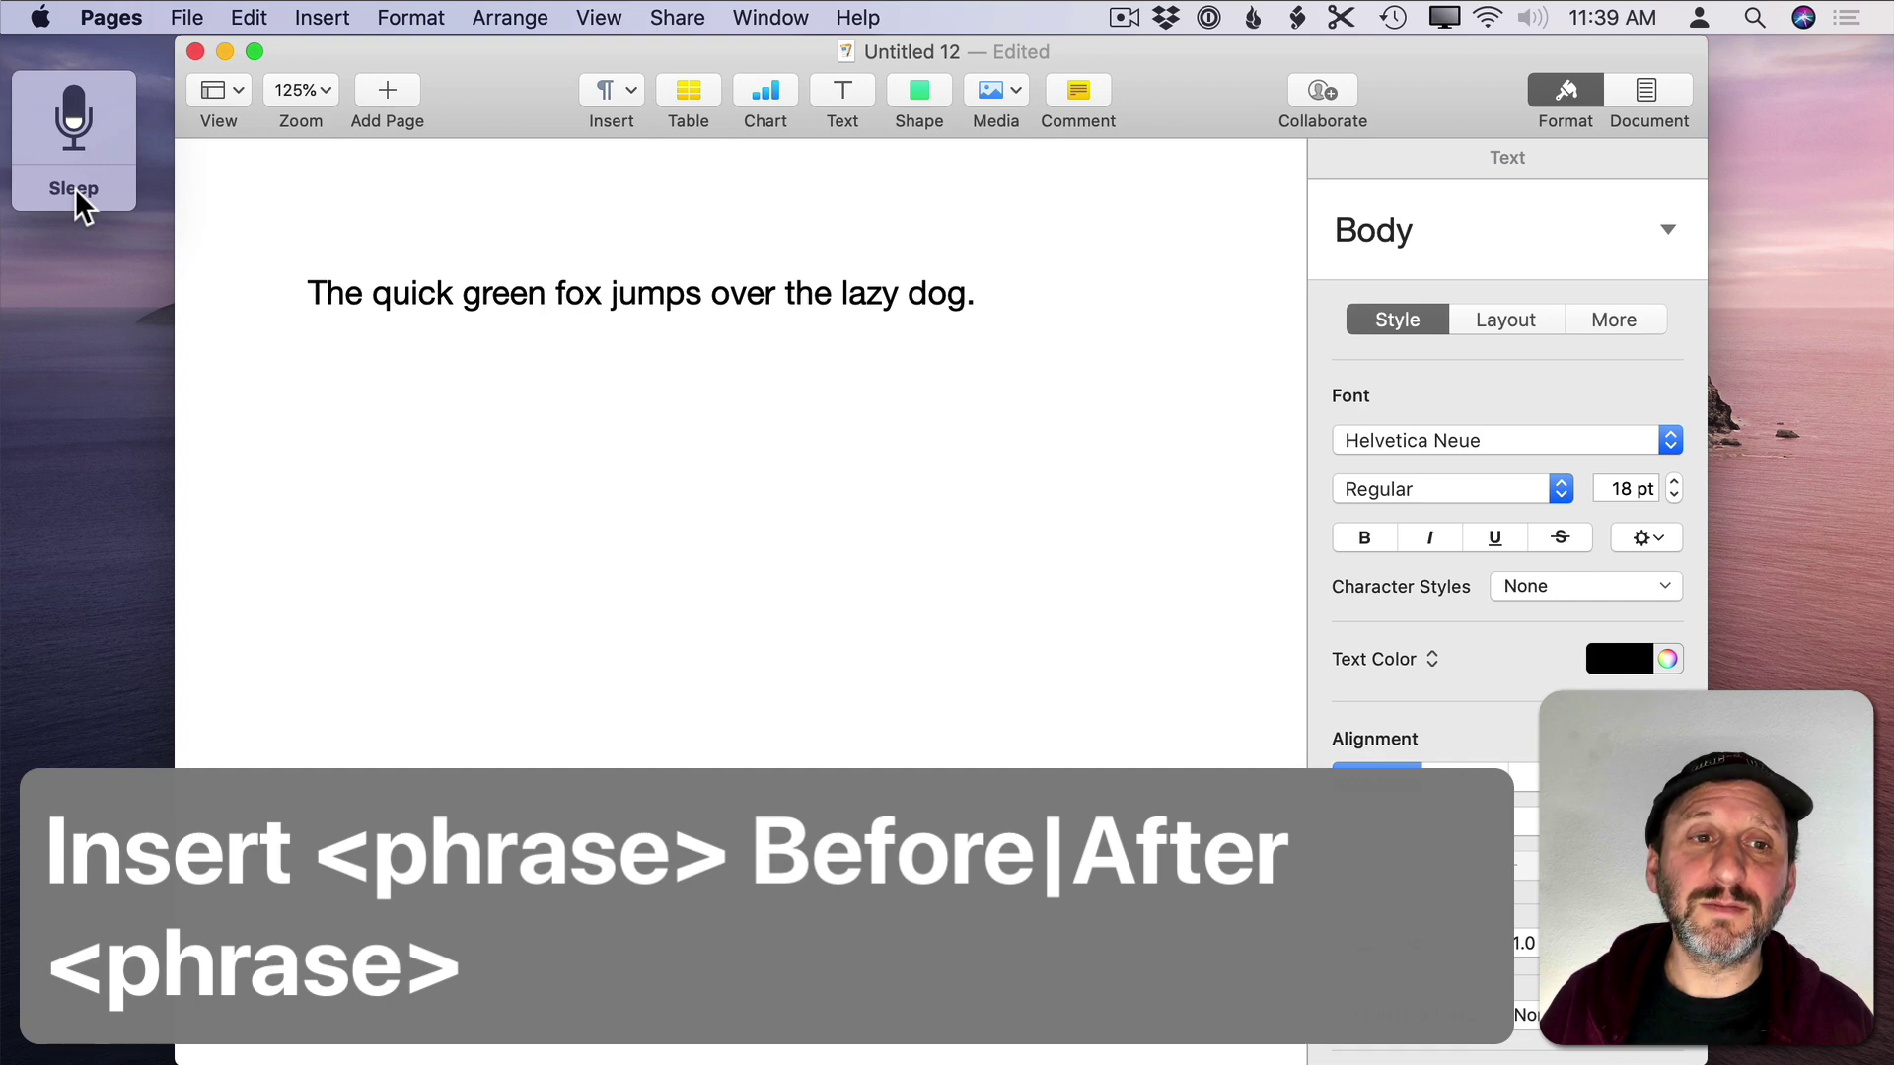
{"action": "left_click", "coordinate": [74, 198]}
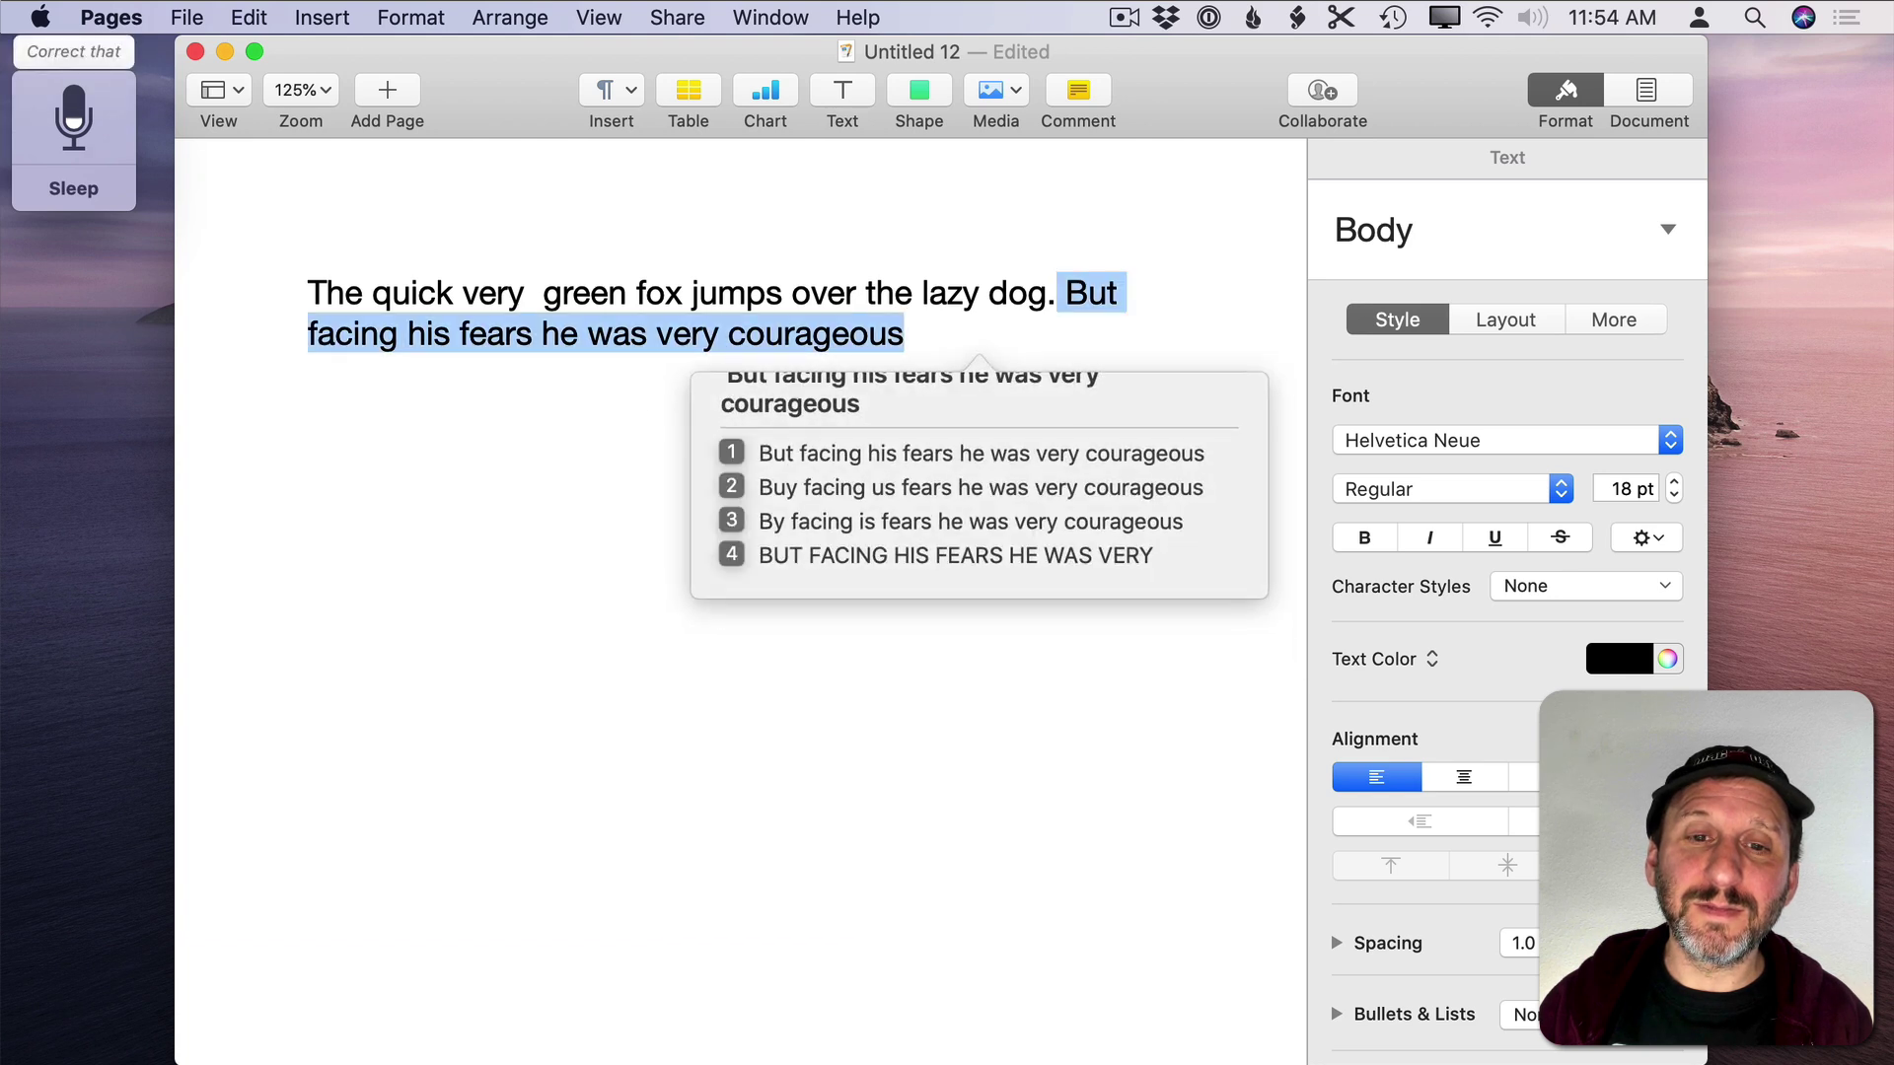
Step: Correct the last dictated phrase with suggestion 3, "By facing is fears he was very courageous"
{"action": "left_click", "coordinate": [996, 521]}
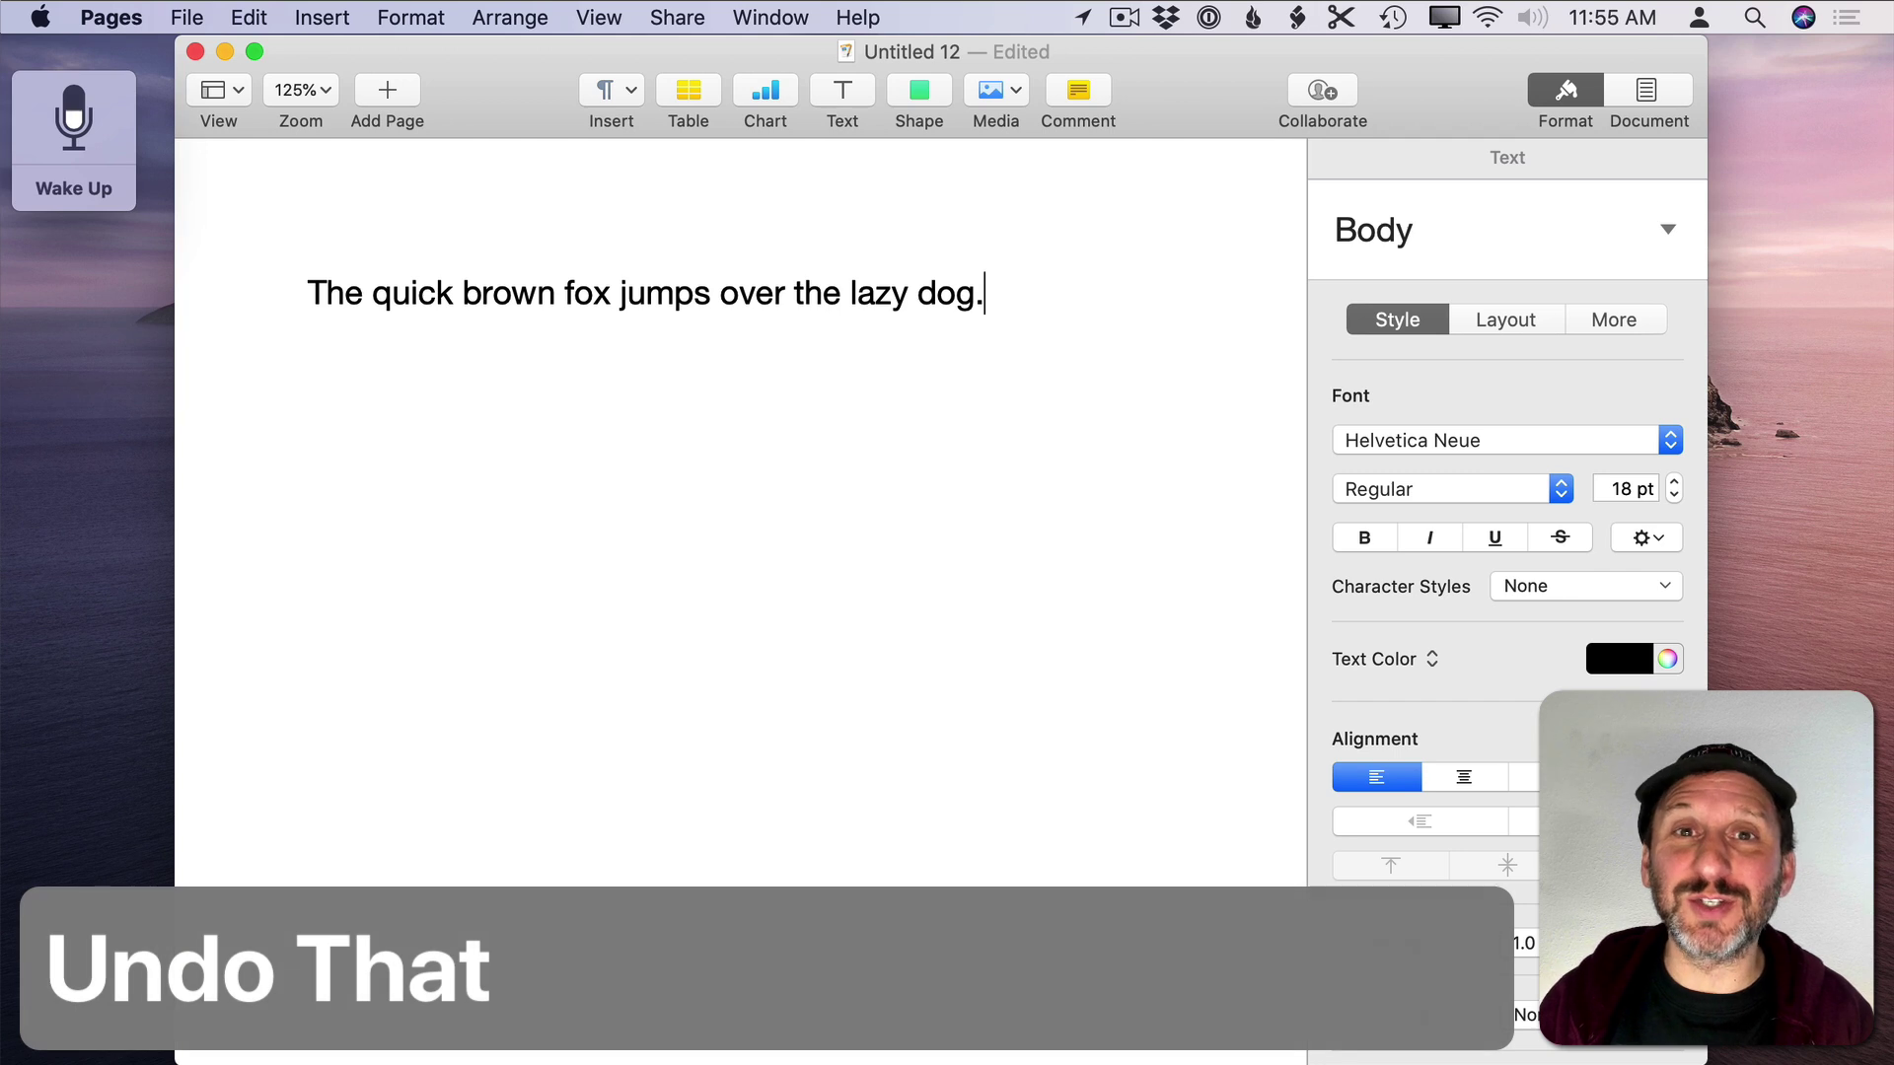
Step: Wake Voice Control, move the insertion point to the end of the sentence, and put Voice Control back to sleep
{"action": "left_click", "coordinate": [87, 166]}
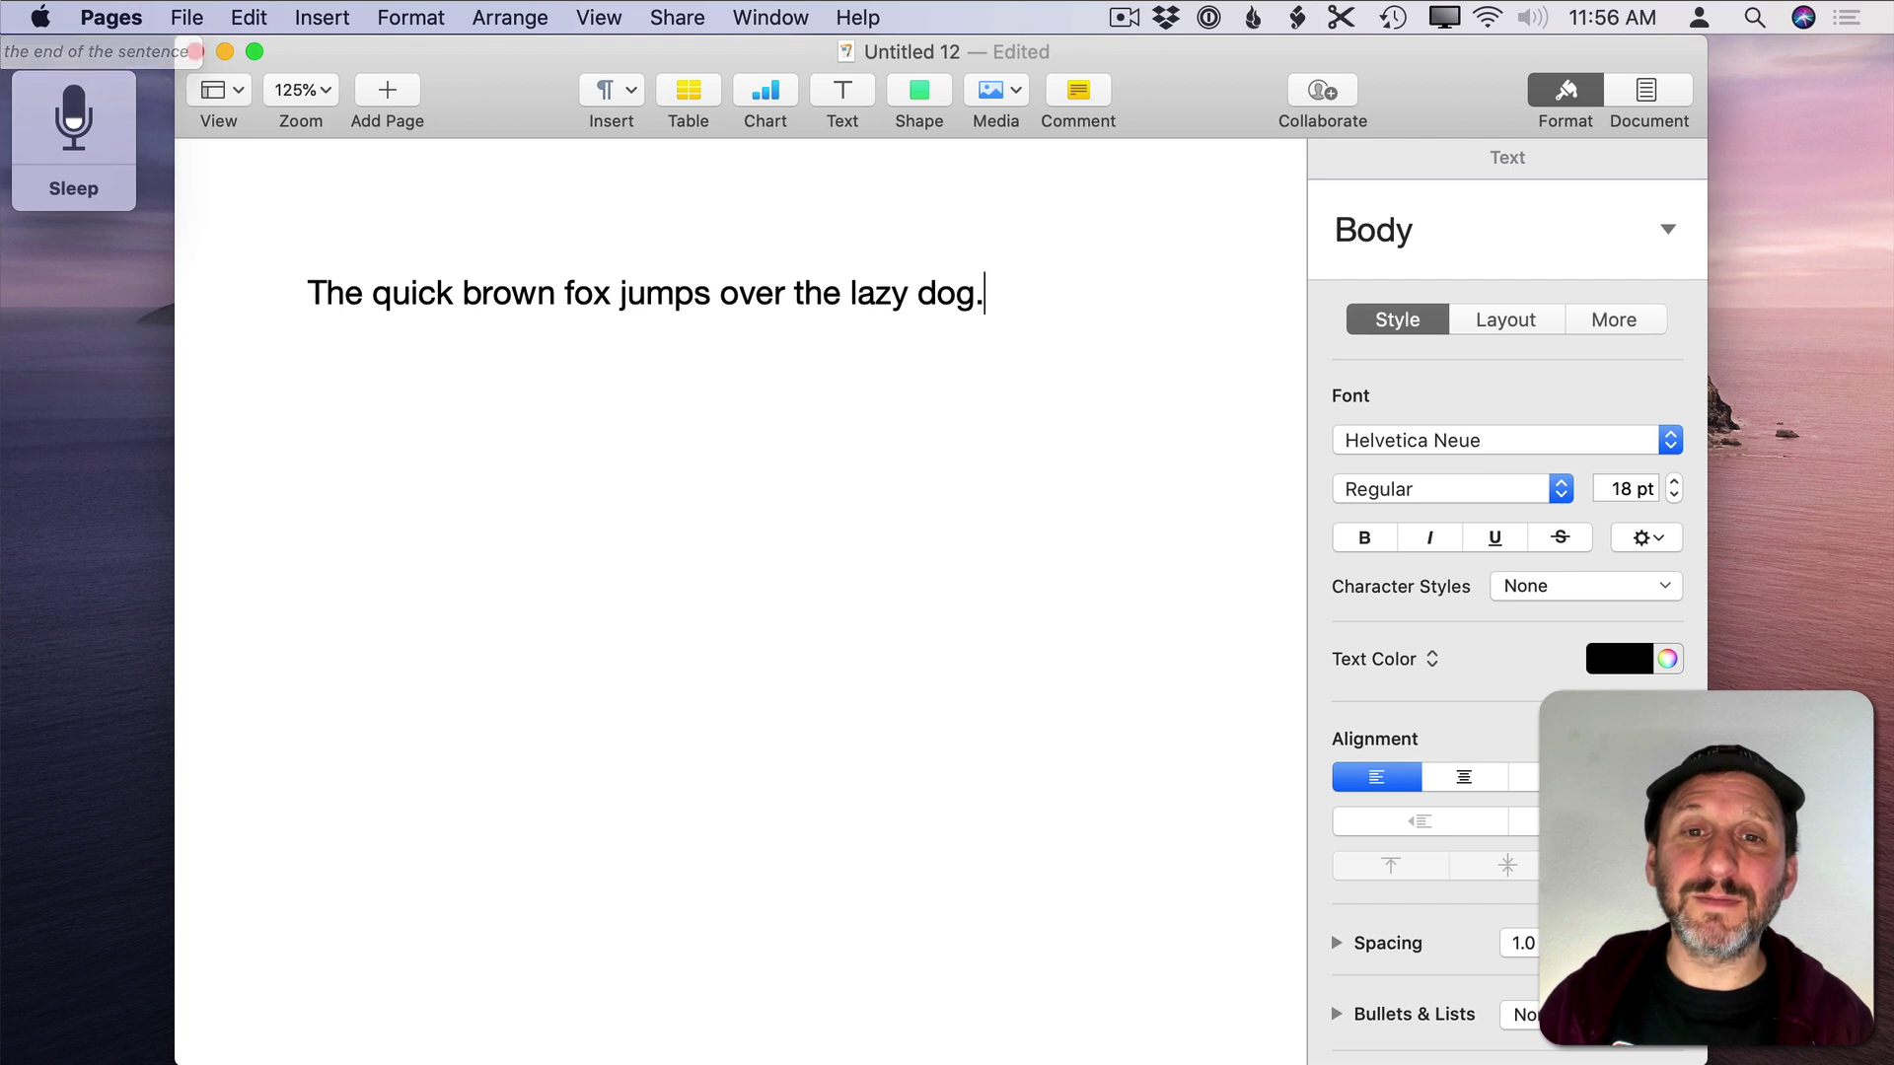
{"action": "left_click", "coordinate": [83, 185]}
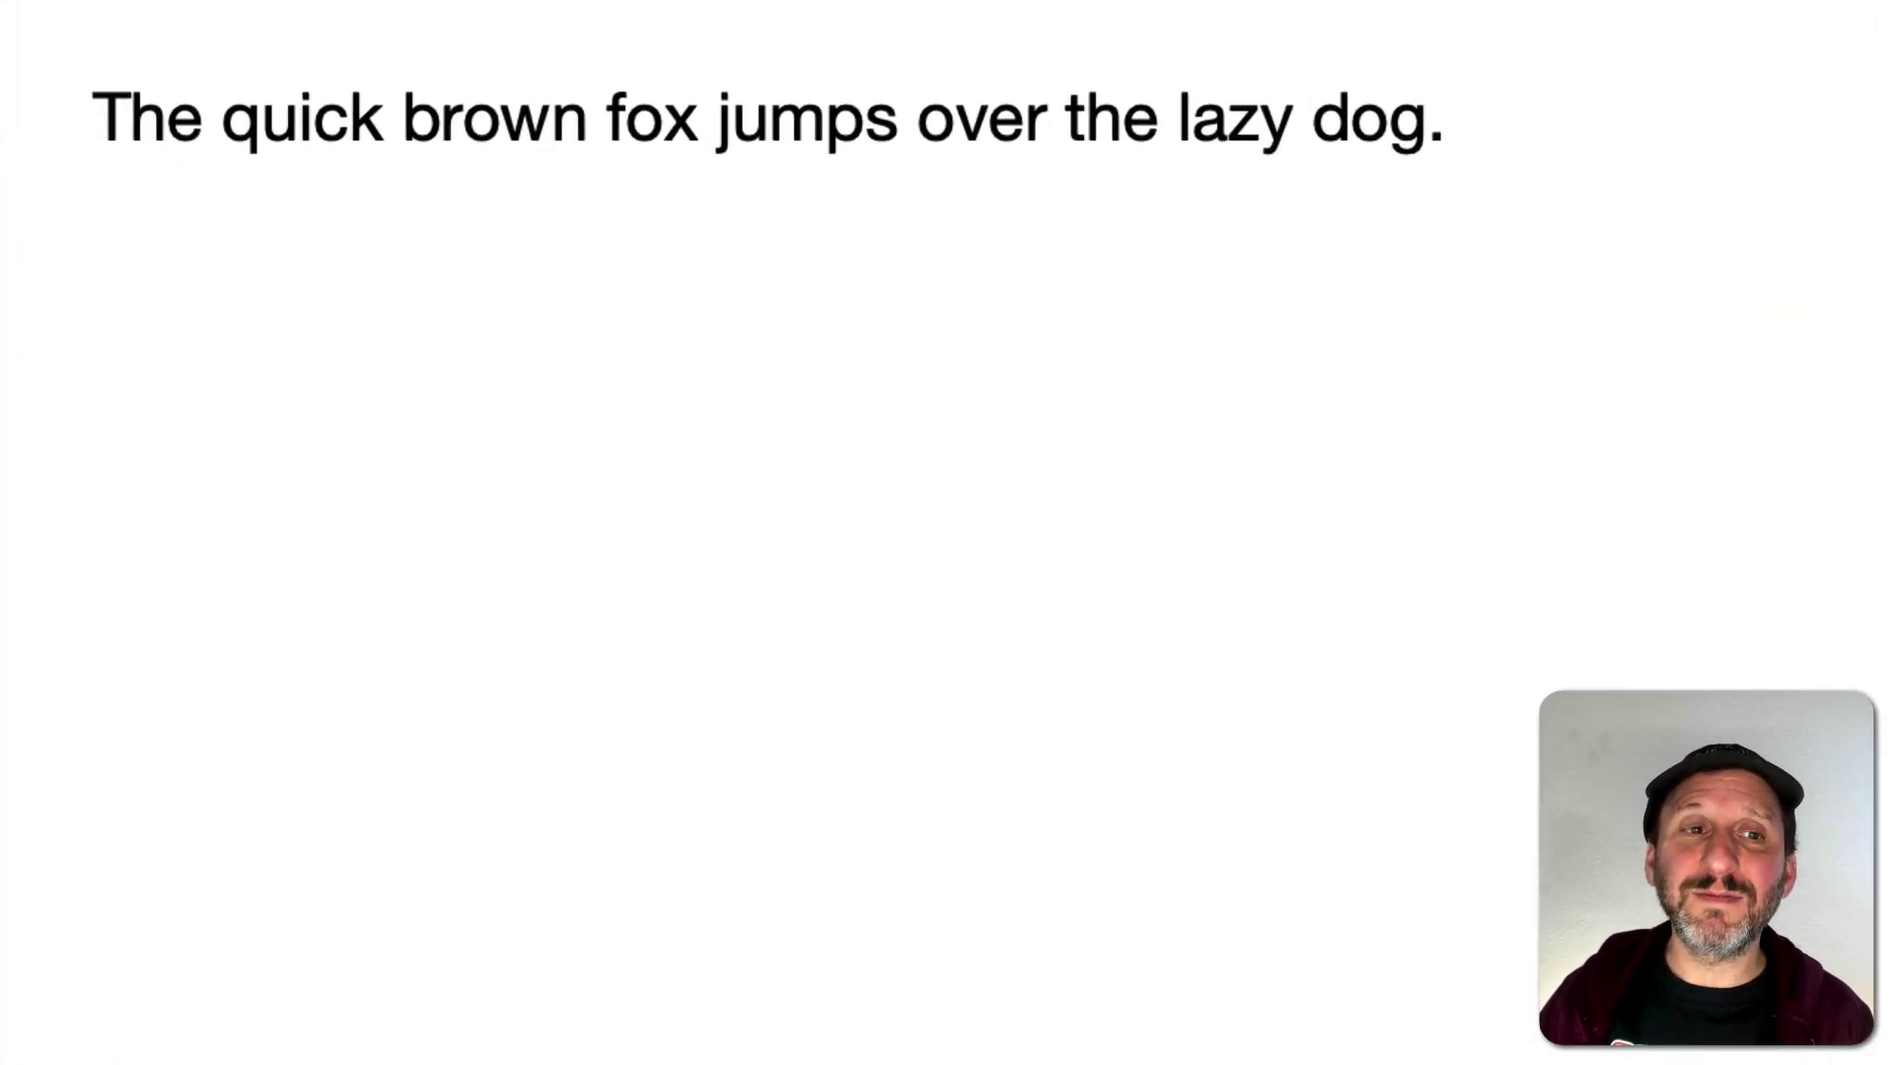
Step: Enter "A BCDEF" on the line below the sentence and delete the space so it reads "ABCDEF"
{"action": "type", "text": "A BCDEF"}
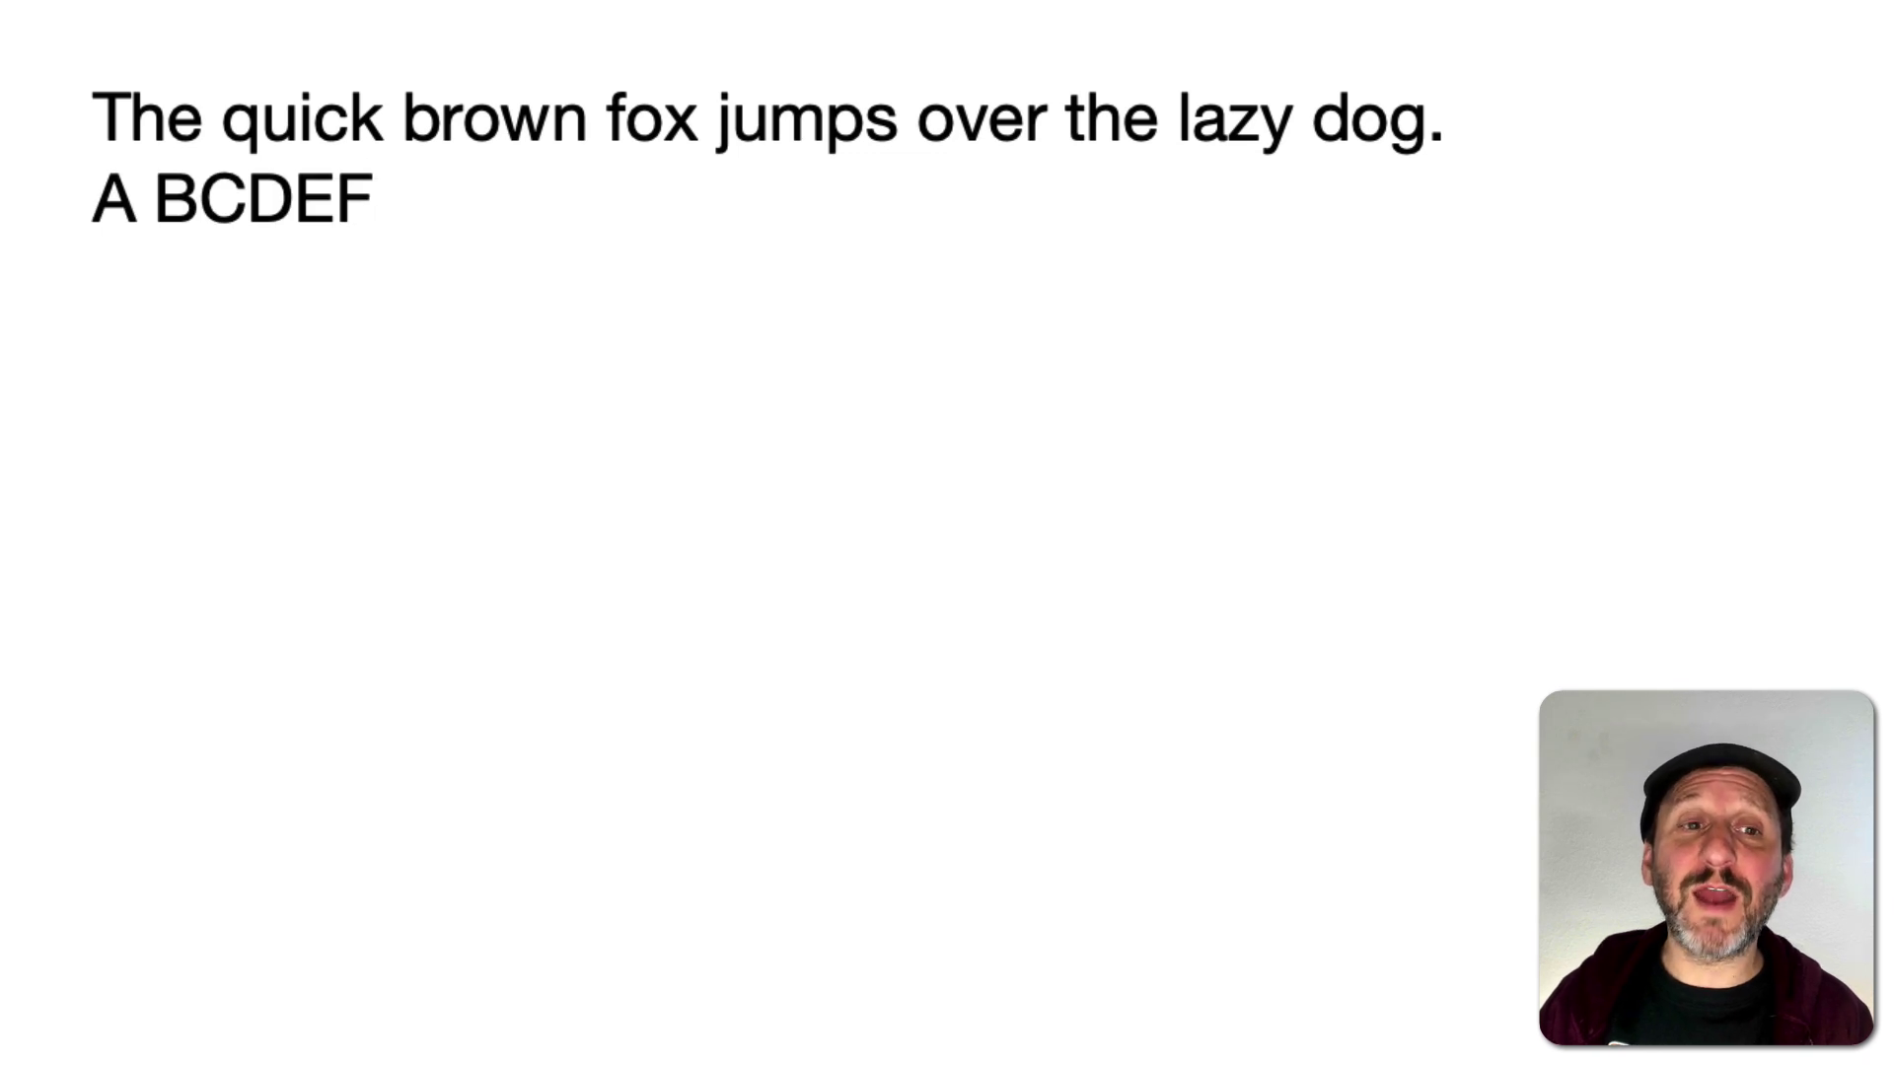
{"action": "left_click", "coordinate": [153, 198]}
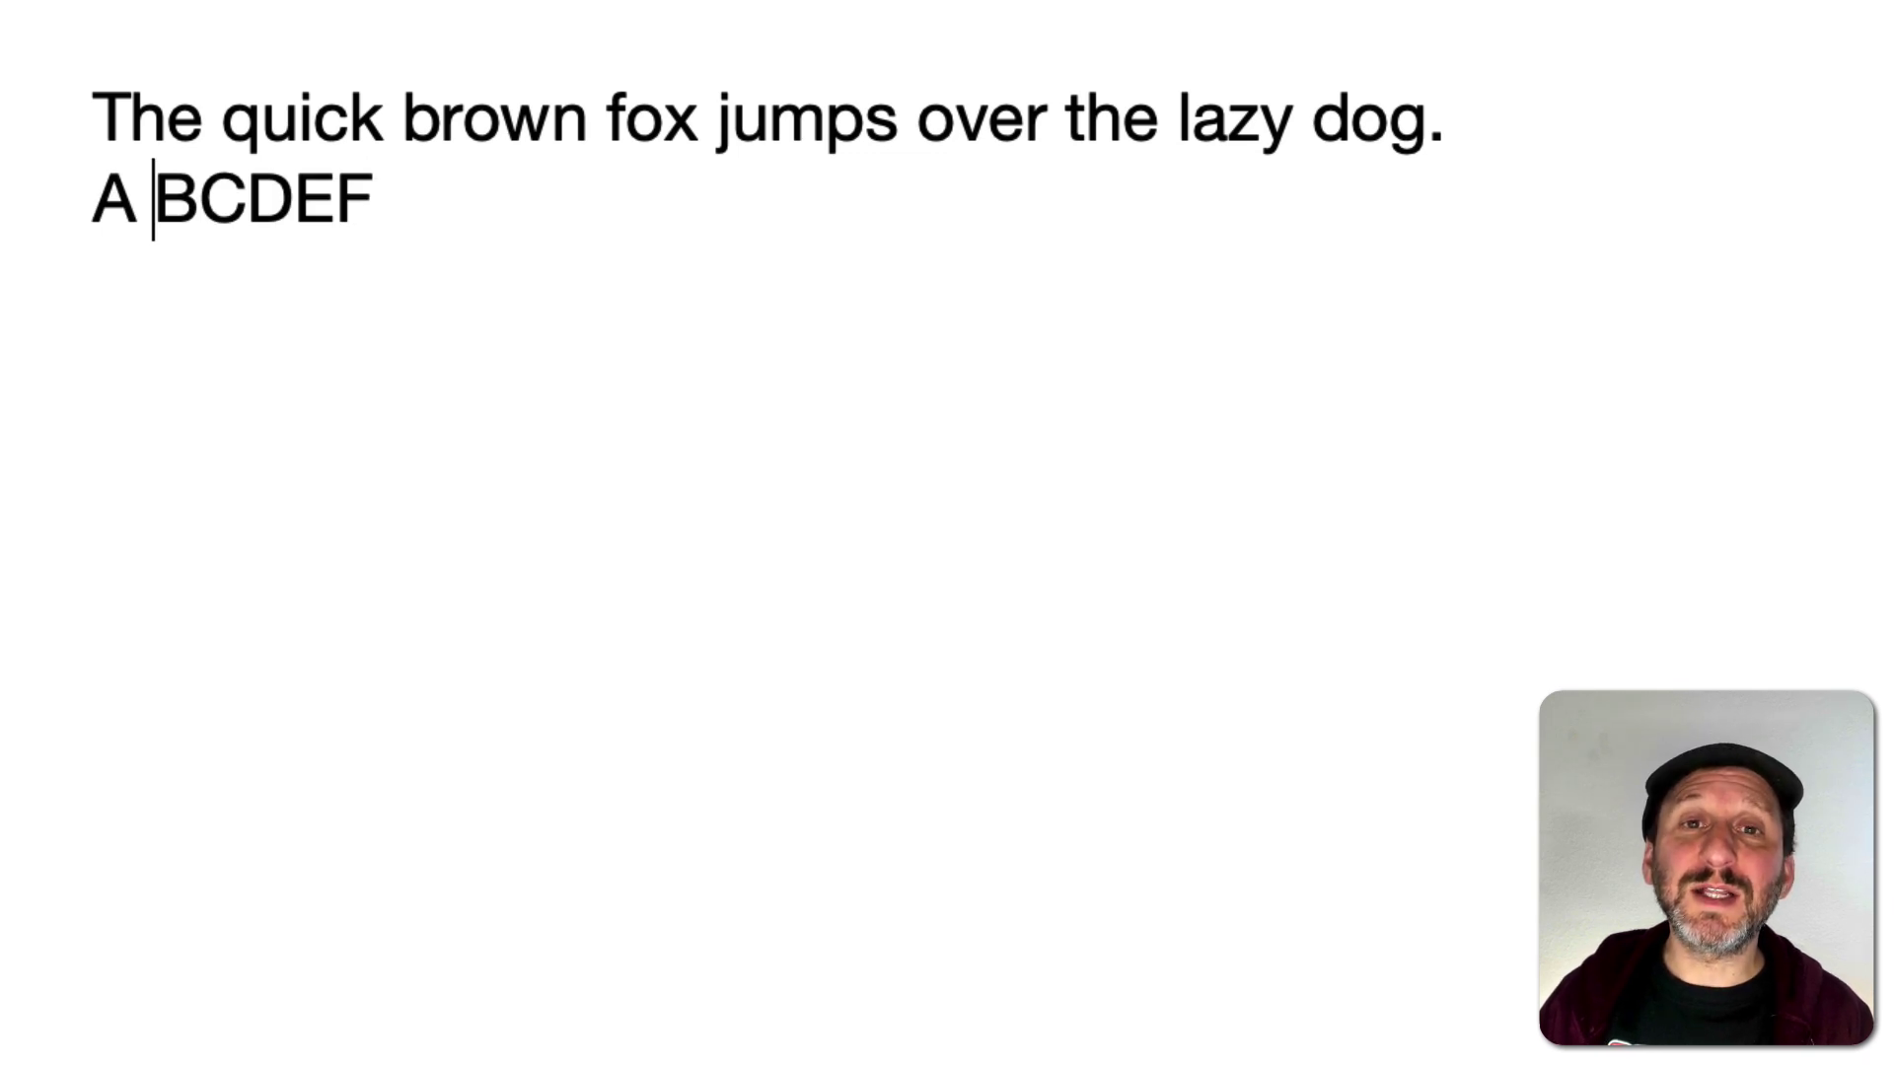
{"action": "key", "text": "shift+Left"}
{"action": "key", "text": "BackSpace"}
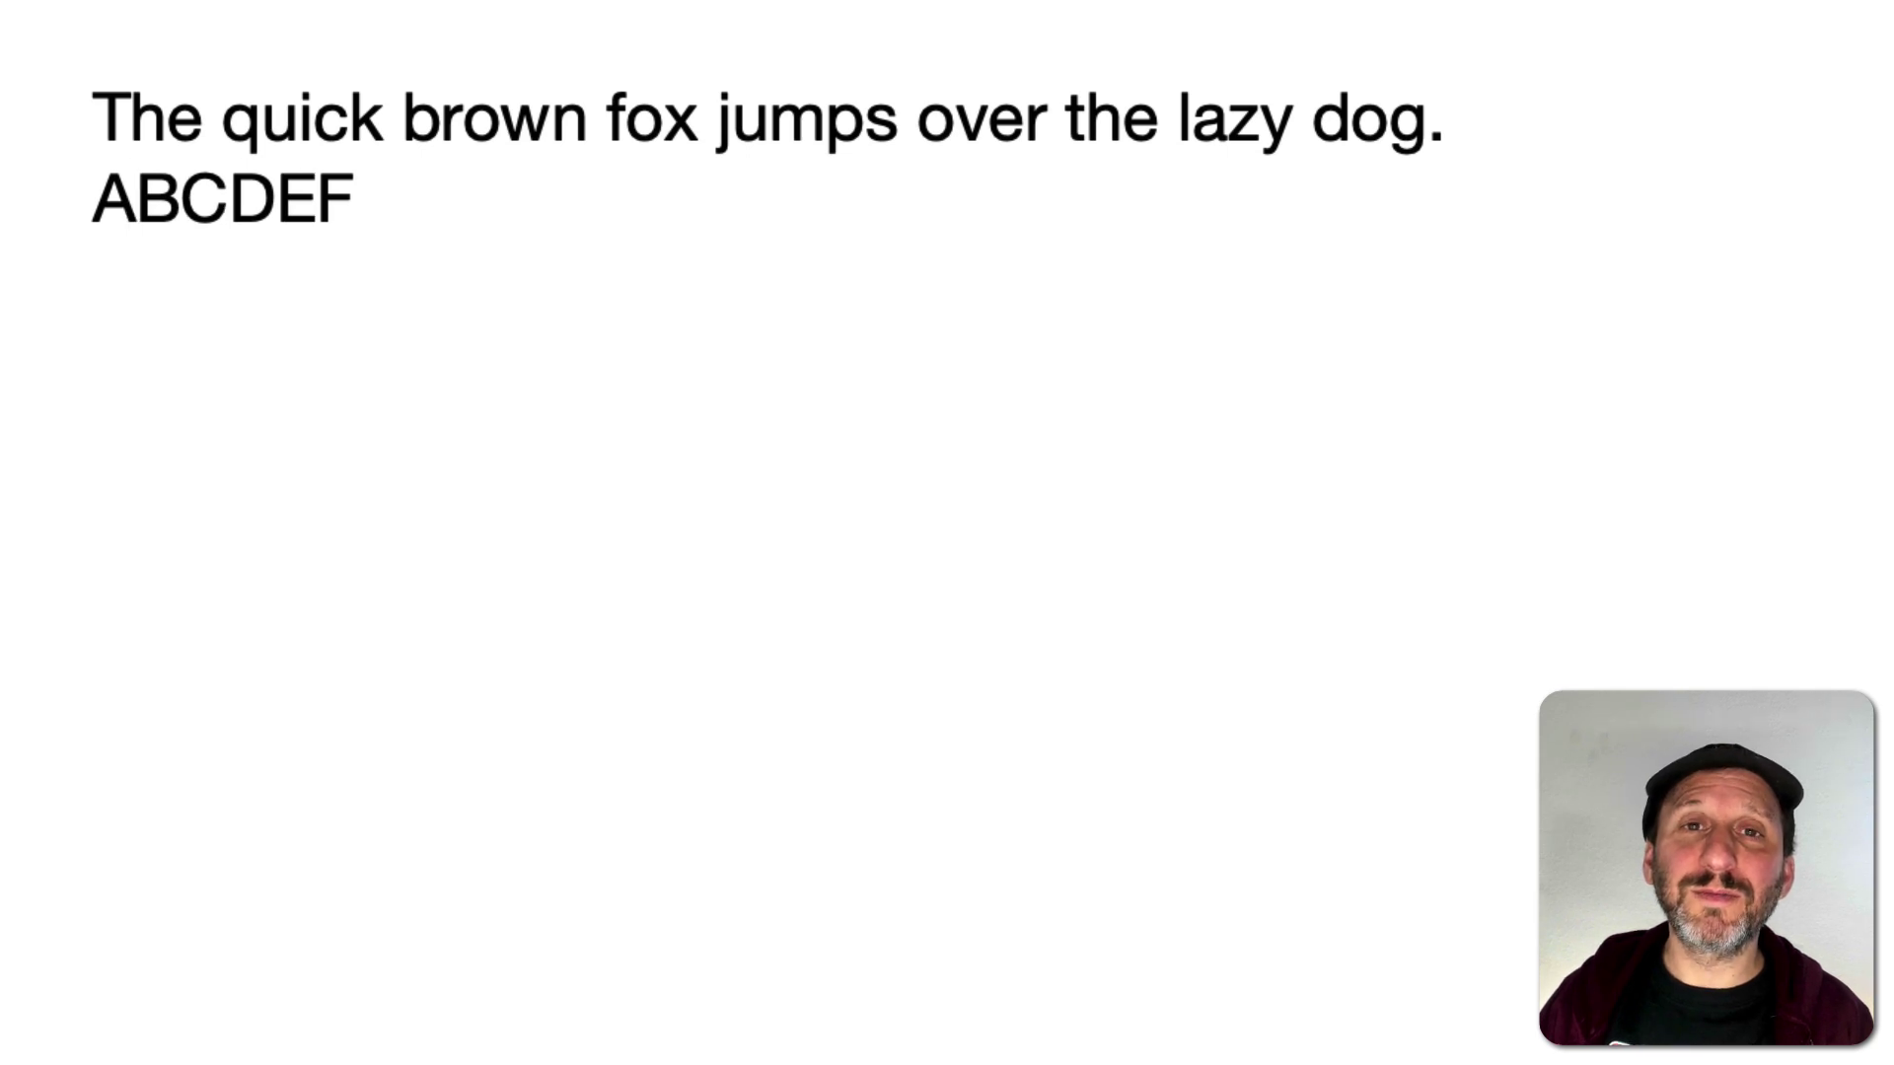
Step: Change the second line to lowercase "abcdef" and capitalize it as "Abcdef"
{"action": "key", "text": "super+Left"}
{"action": "key", "text": "shift+super+Right"}
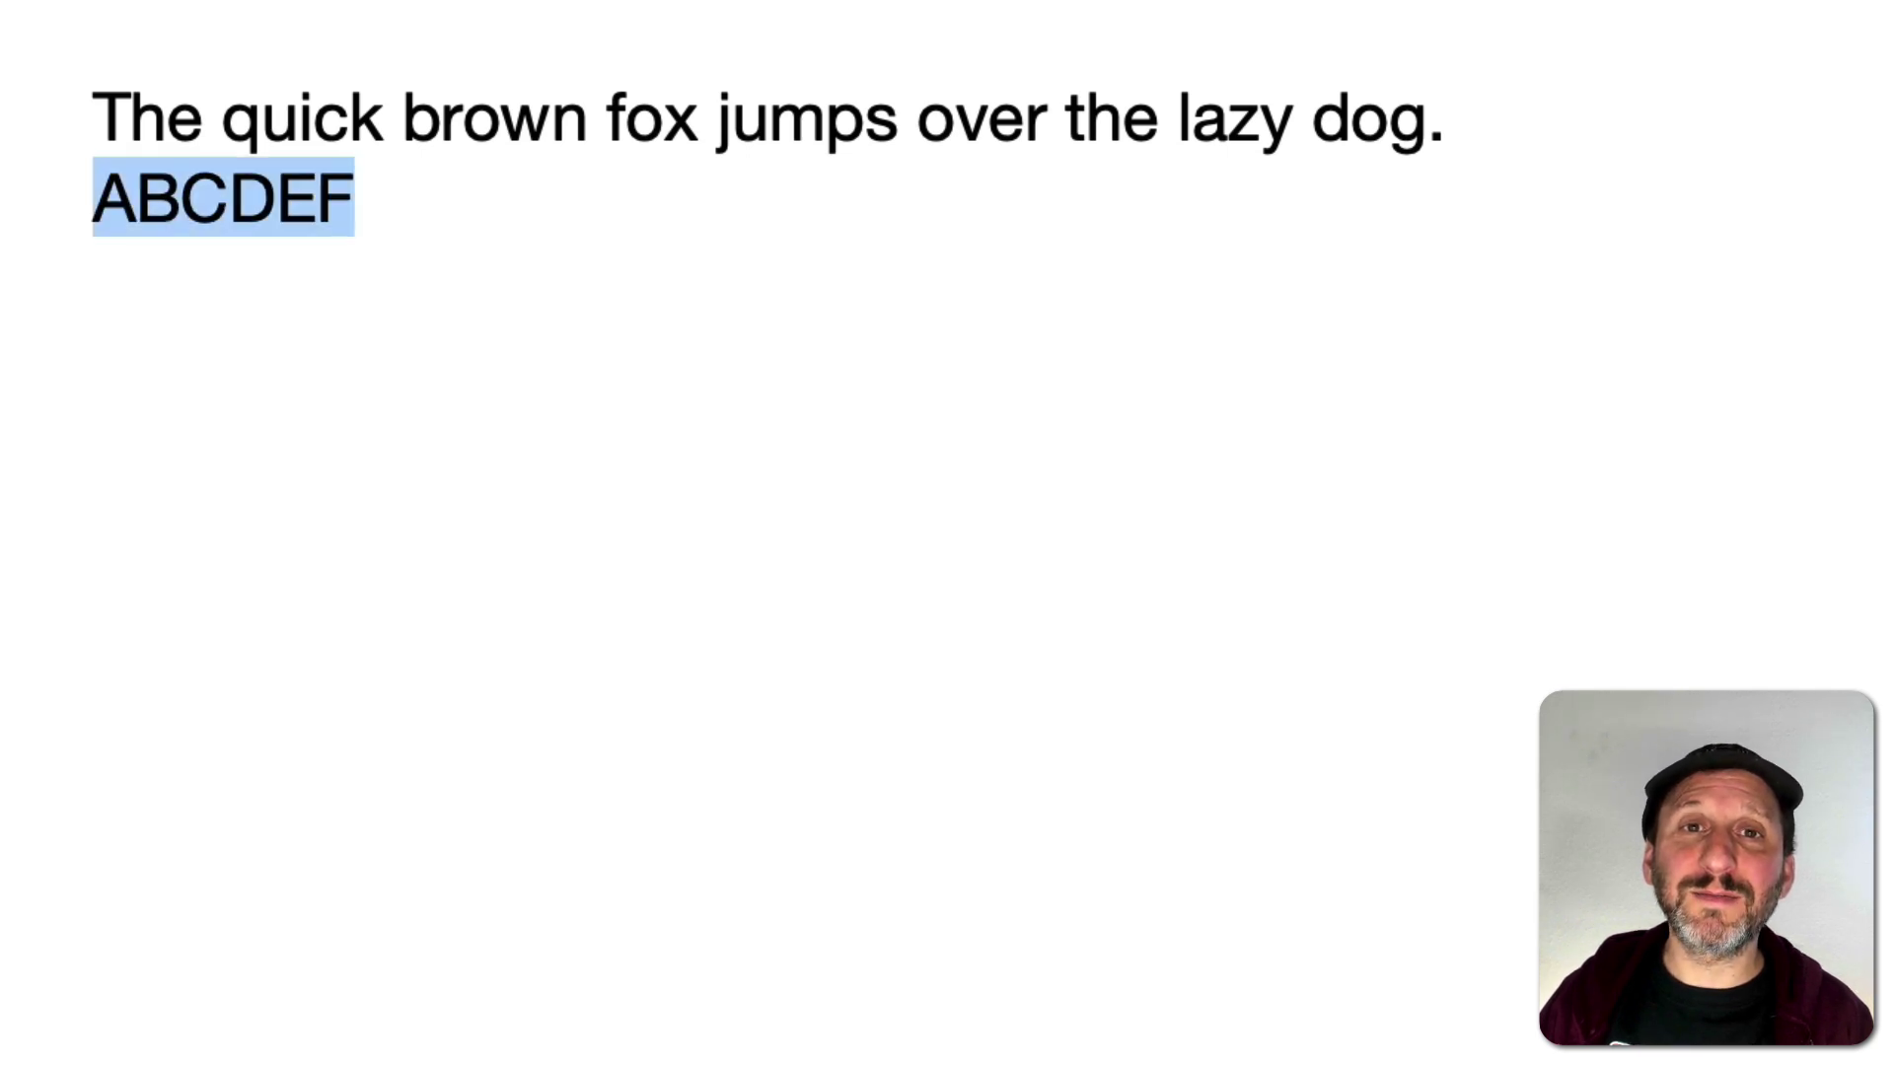
{"action": "type", "text": "abcdef"}
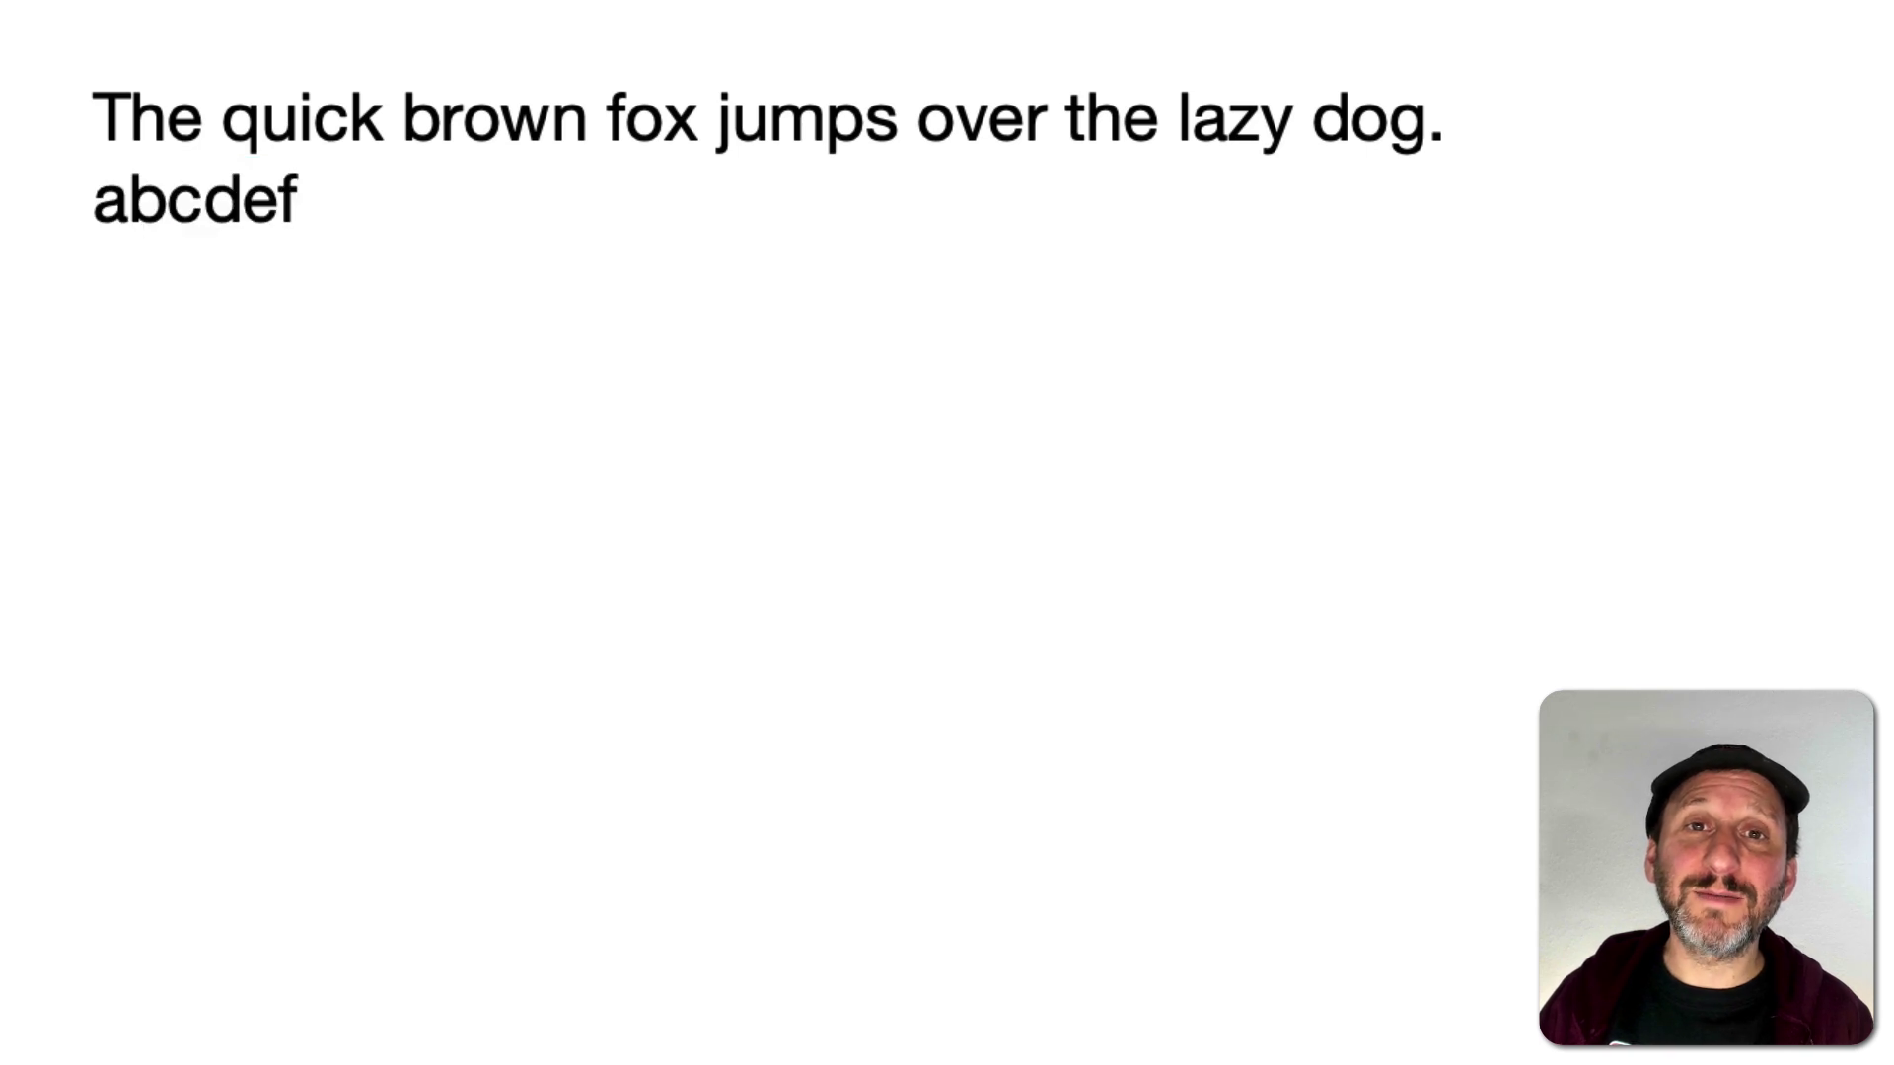
{"action": "key", "text": "ctrl+shift+c"}
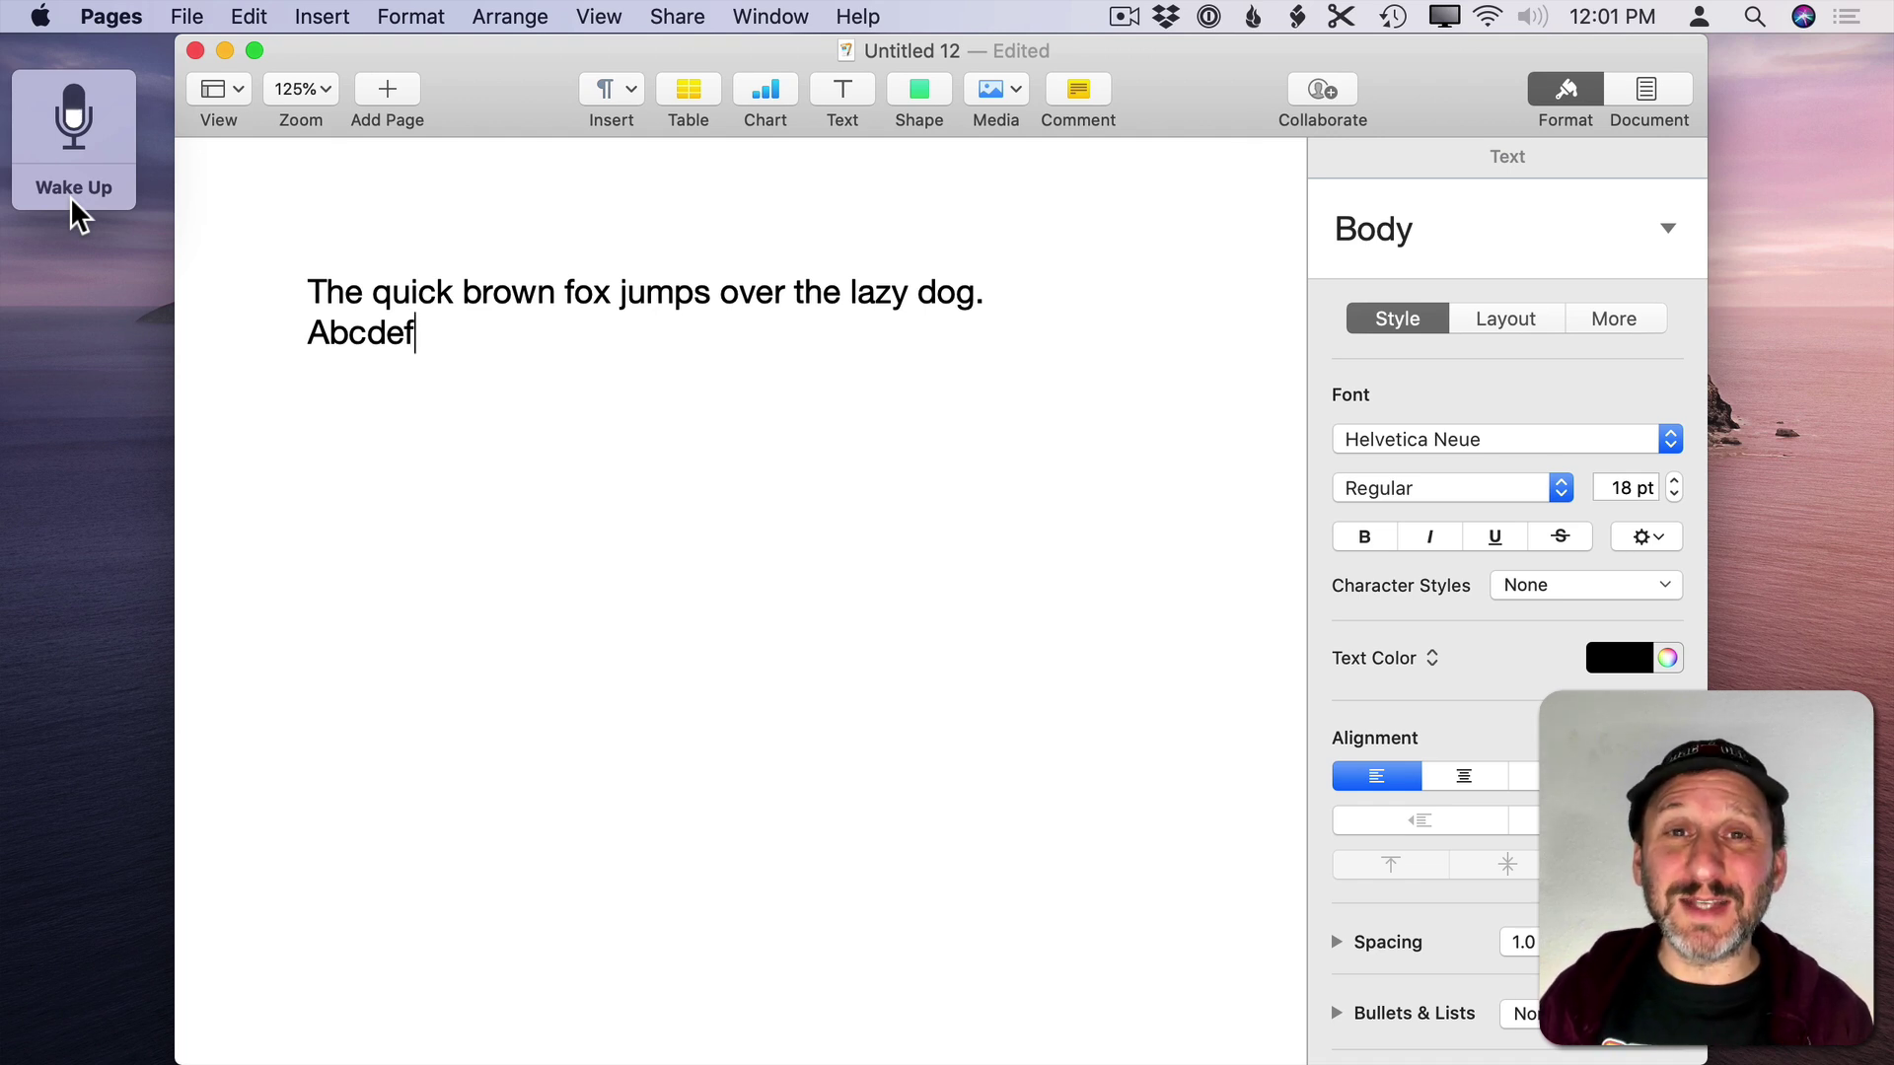
Step: Wake Voice Control, select the previous word "Abcdef" and add it to the Voice Control vocabulary
{"action": "left_click", "coordinate": [73, 197]}
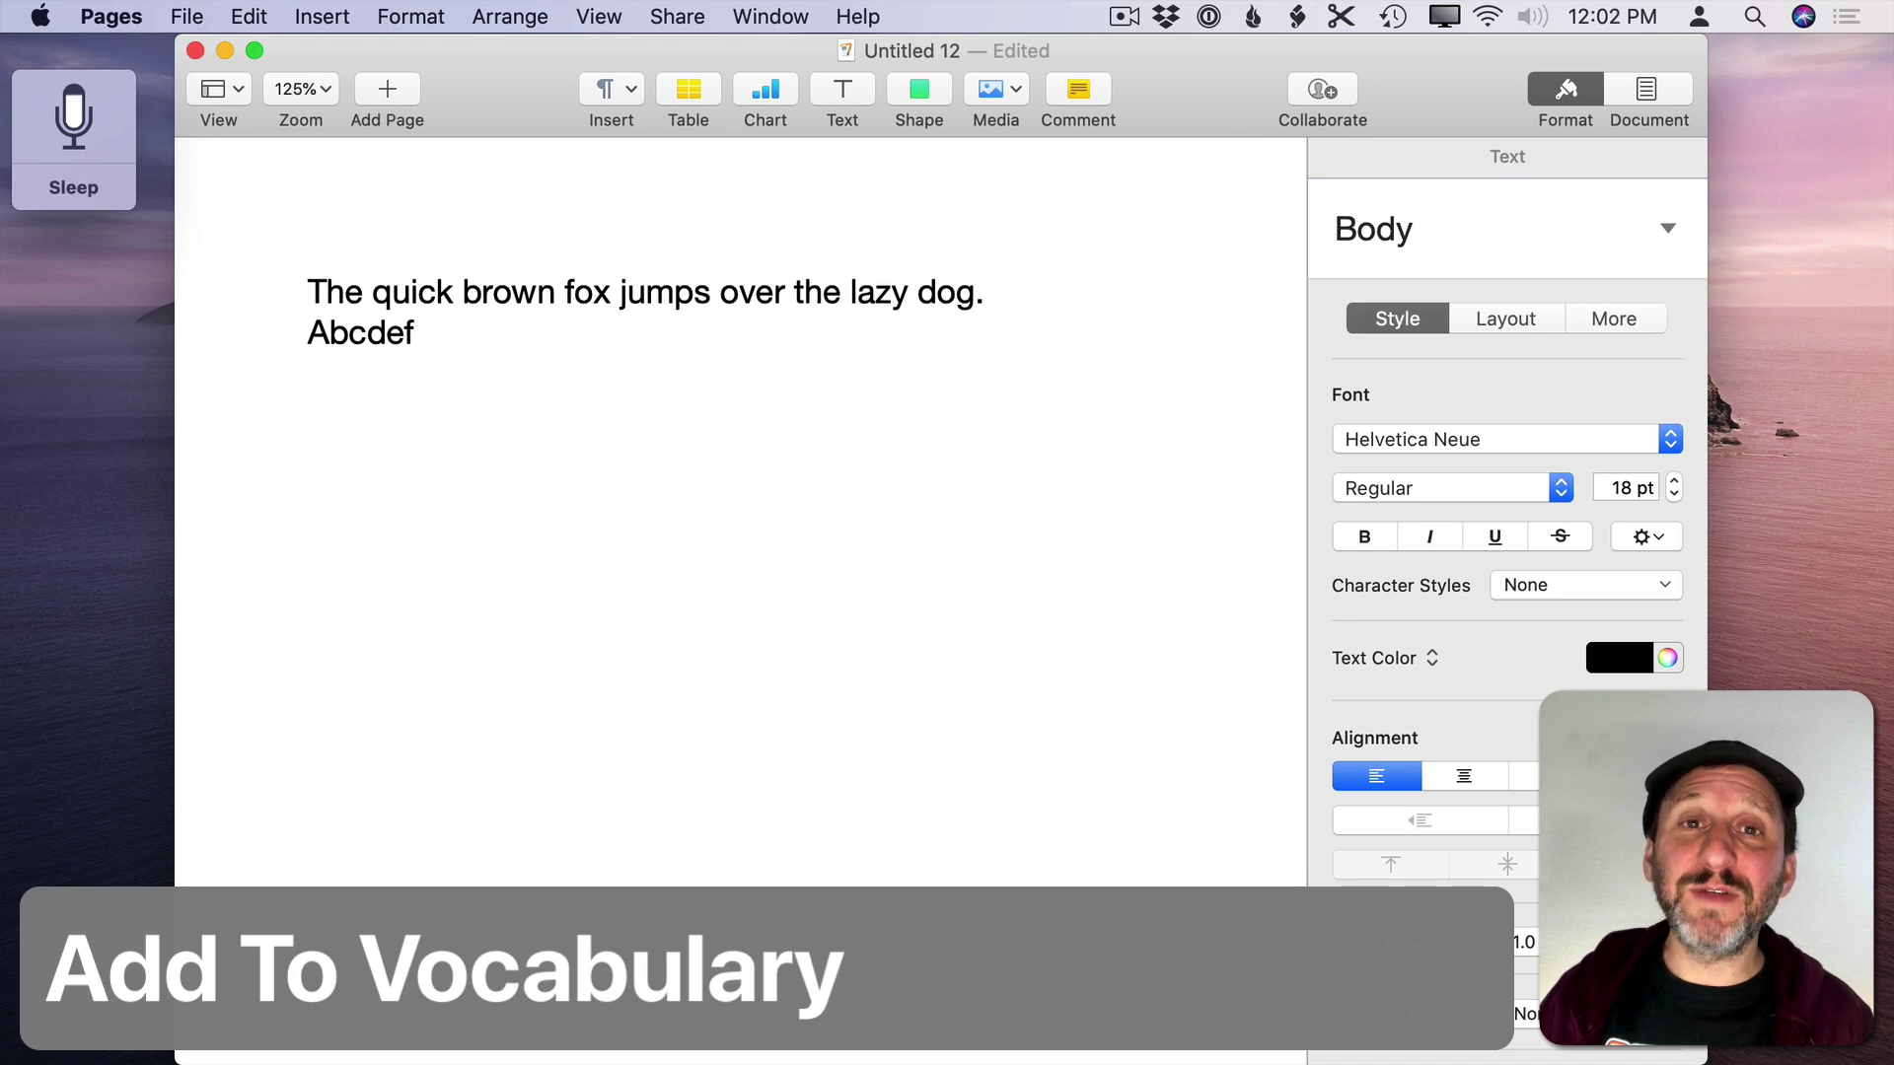
{"action": "key", "text": "alt+shift+Left"}
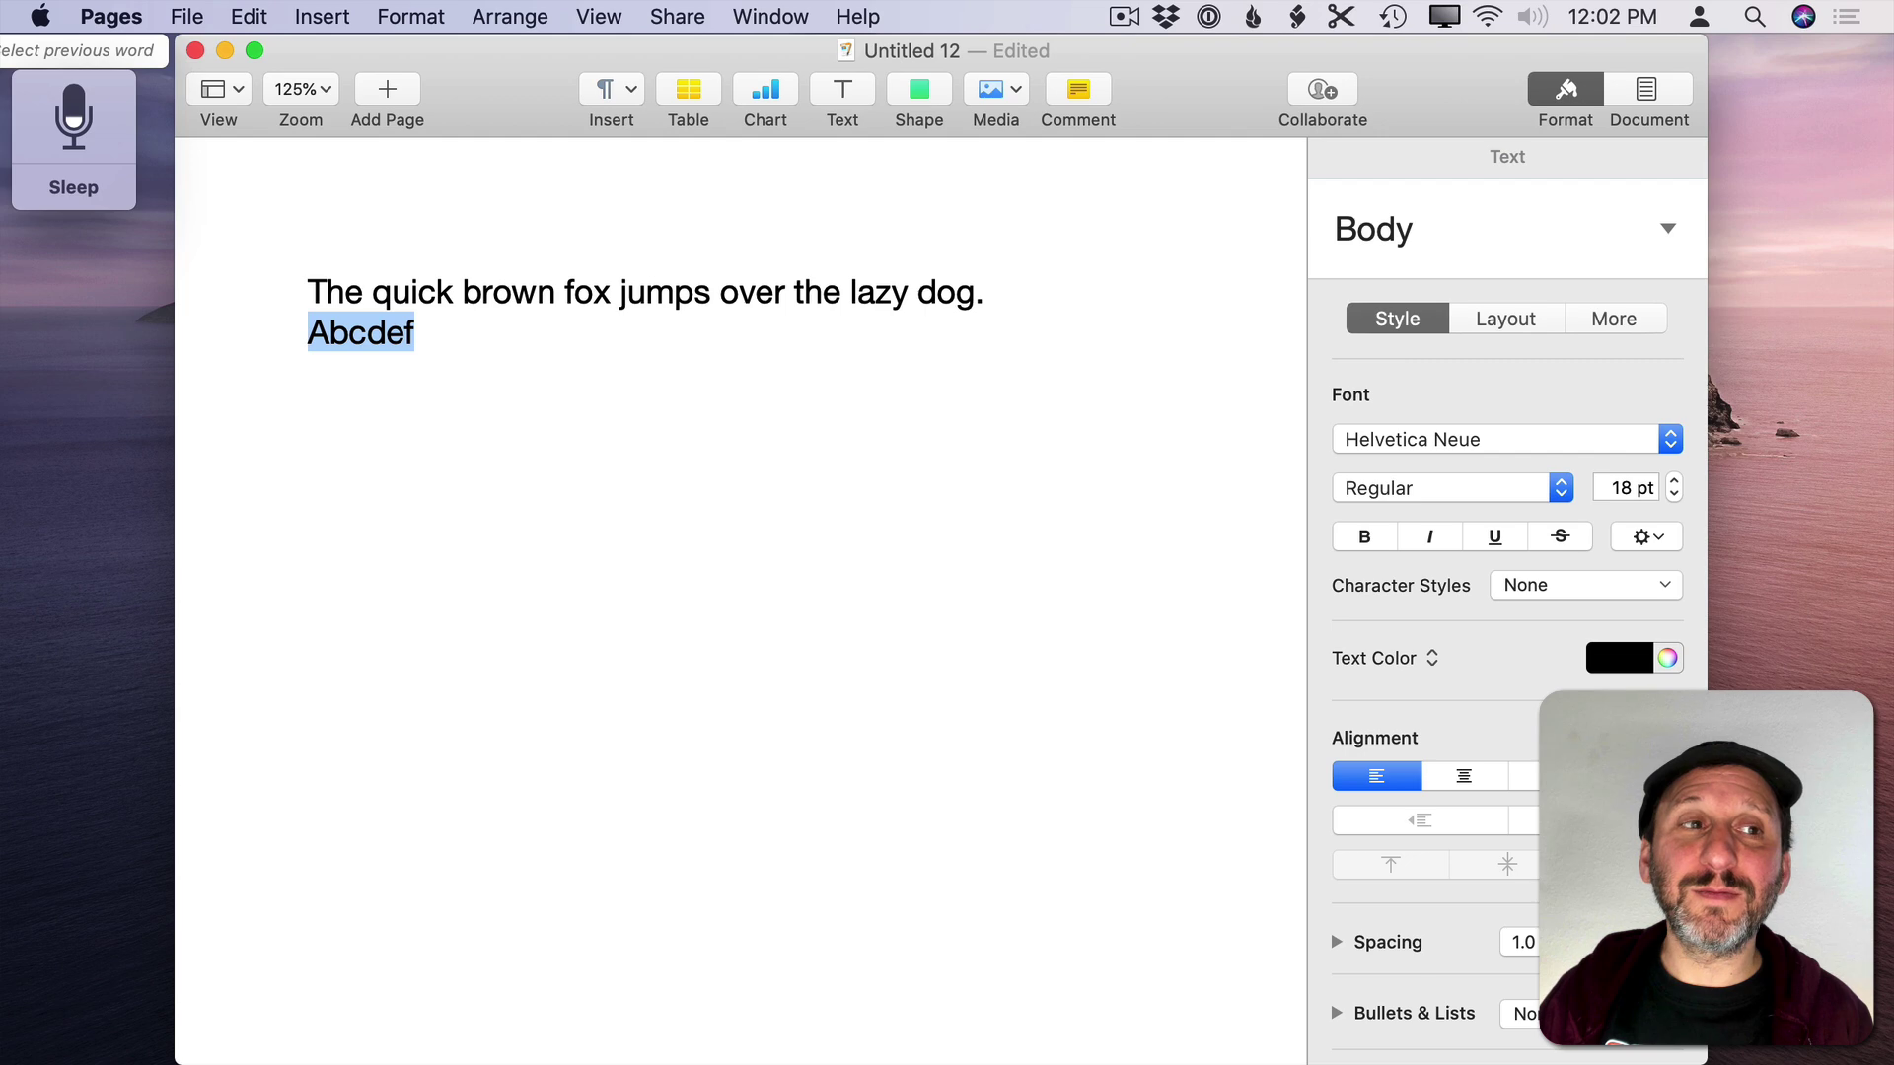
Step: Review the custom vocabulary list in the Voice Control accessibility settings of System Preferences, and close the list without changes
{"action": "left_click", "coordinate": [39, 16]}
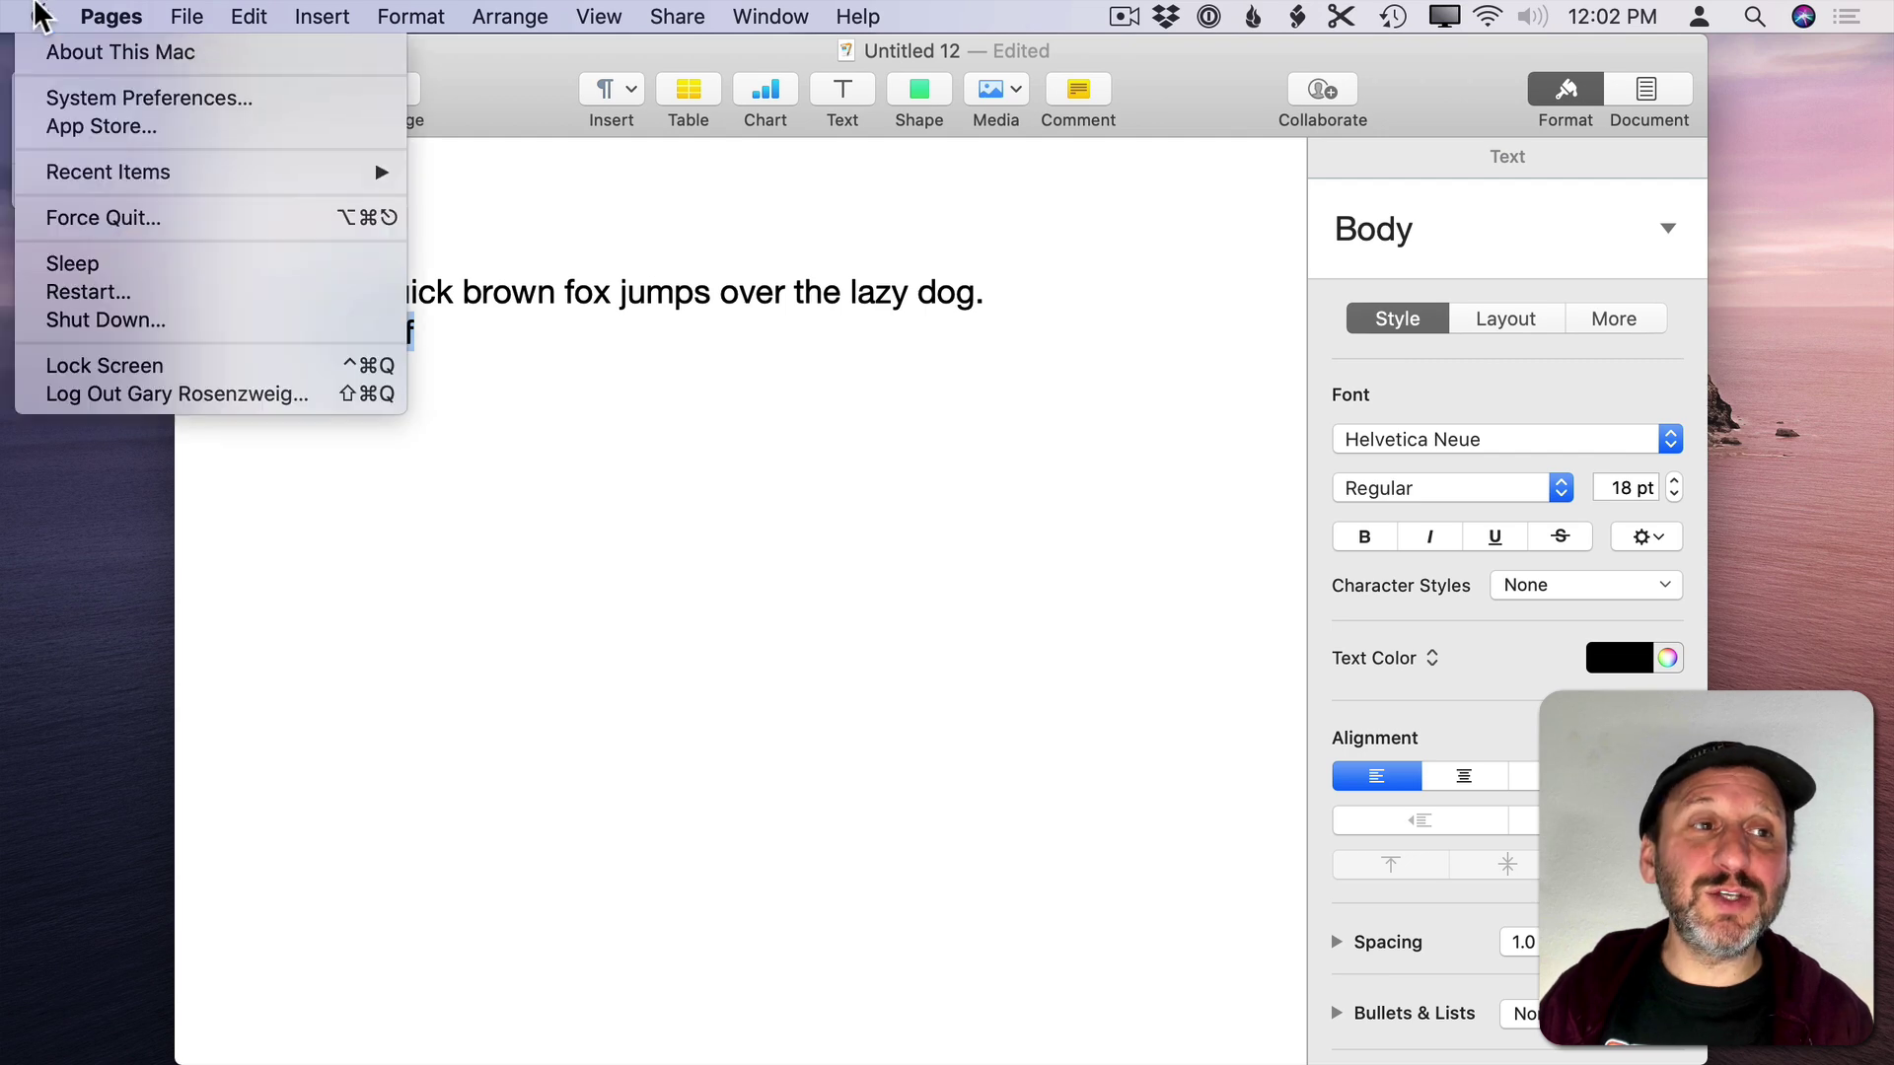
{"action": "left_click", "coordinate": [86, 92]}
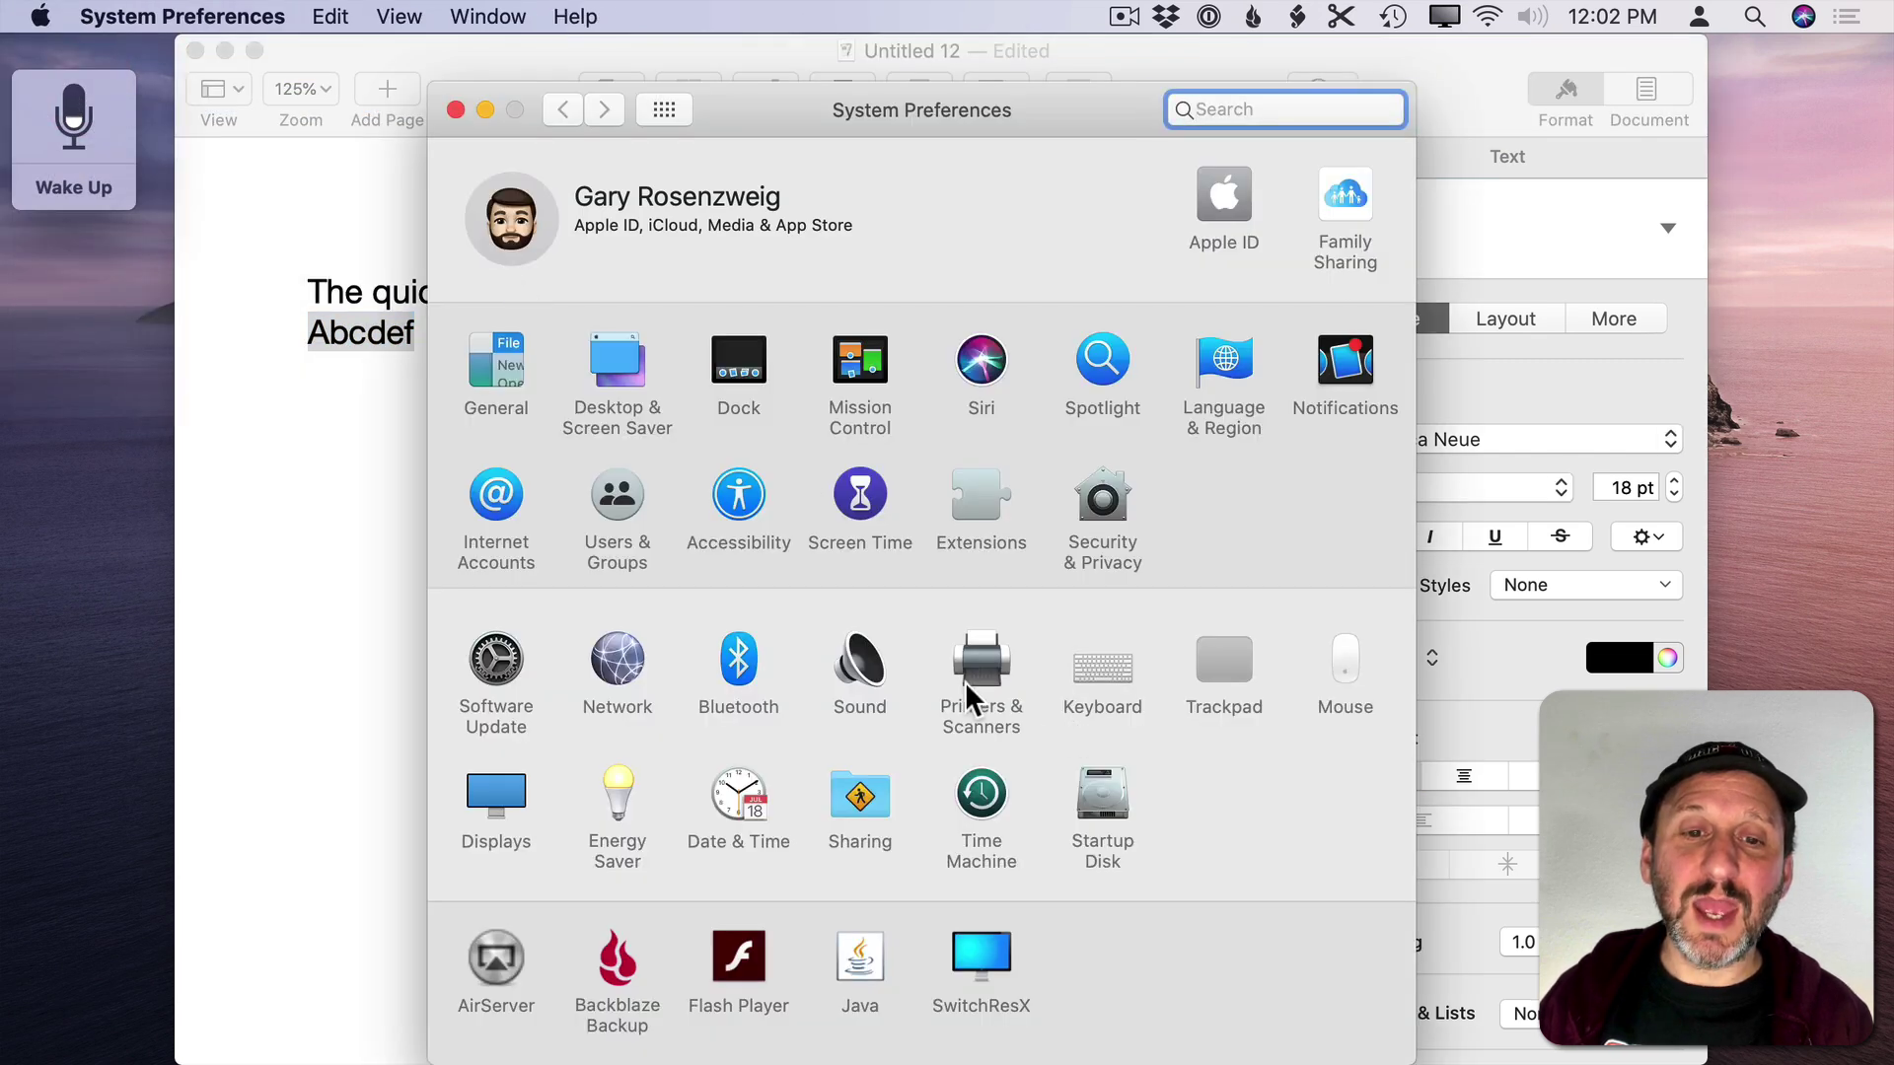
{"action": "left_click", "coordinate": [755, 495]}
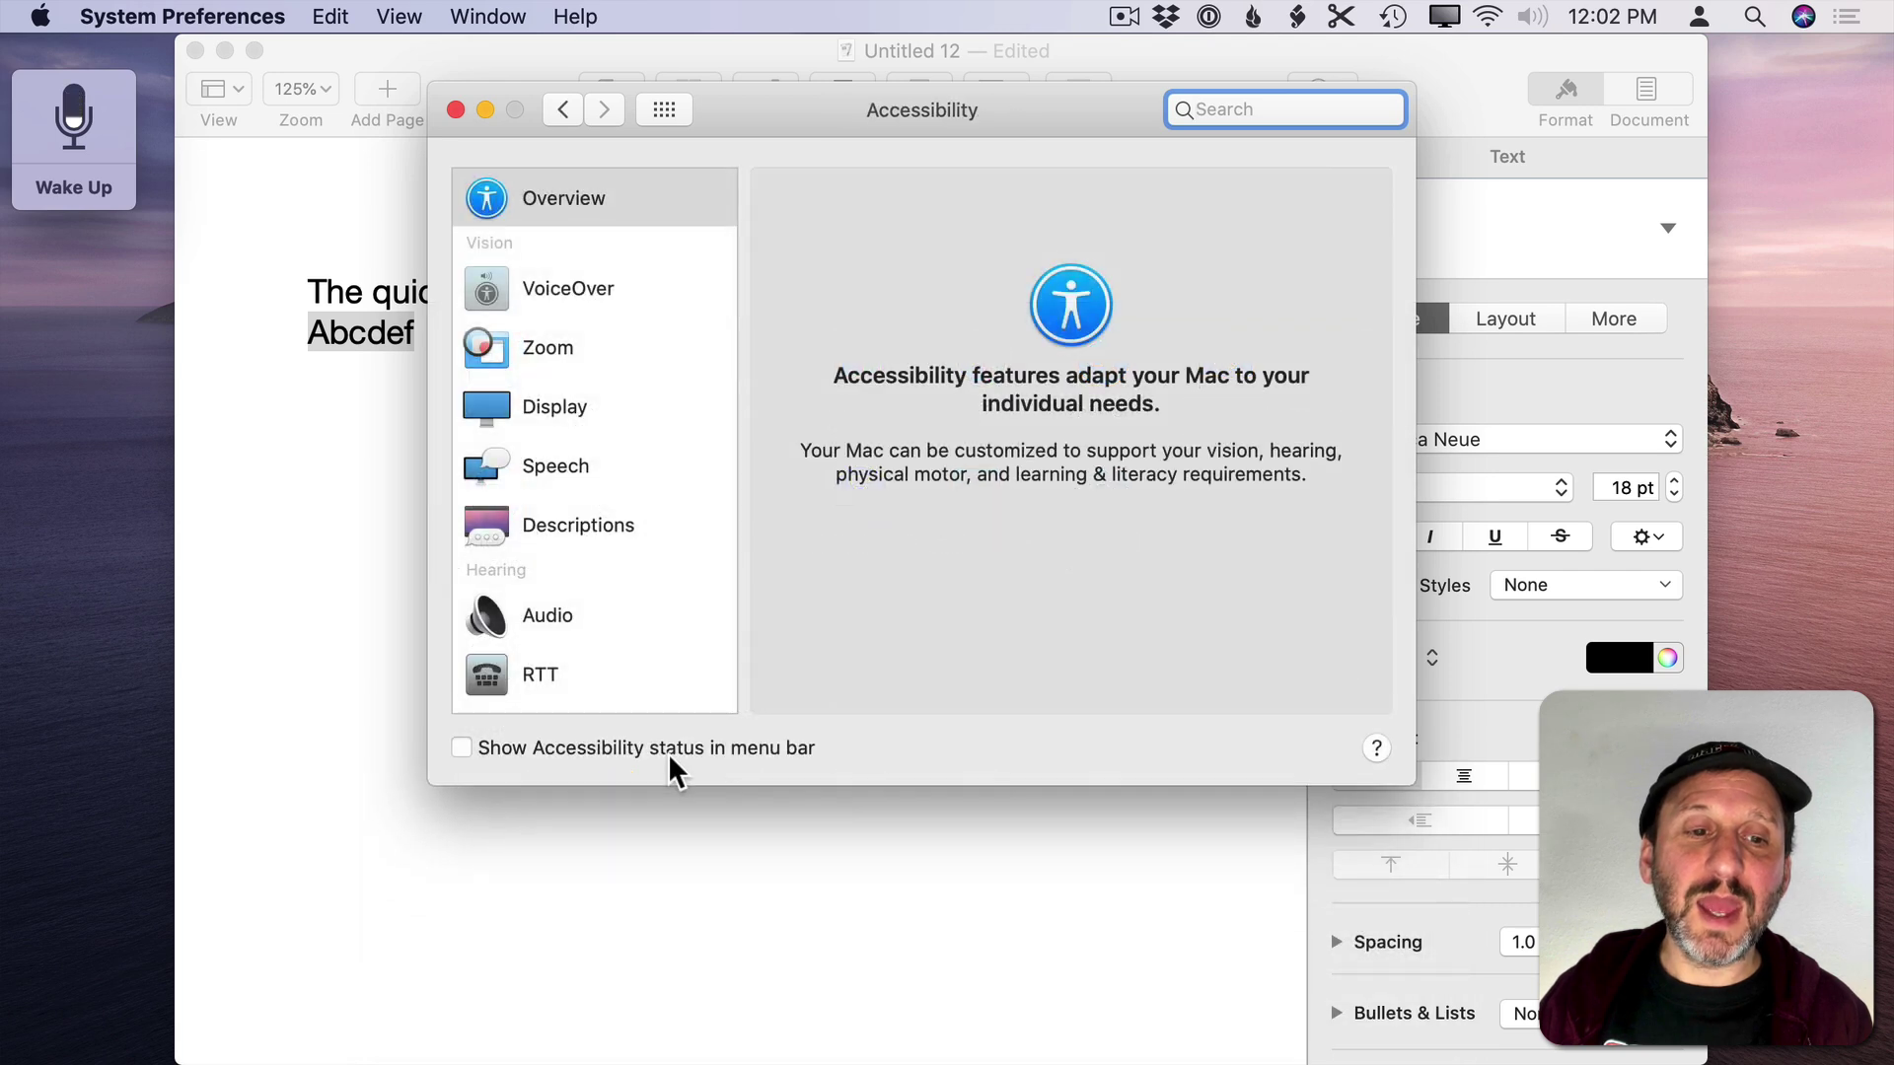
{"action": "scroll", "coordinate": [653, 635], "scroll_direction": "down", "scroll_amount": 2}
{"action": "scroll", "coordinate": [653, 636], "scroll_direction": "down", "scroll_amount": 3}
{"action": "left_click", "coordinate": [610, 555]}
{"action": "left_click", "coordinate": [1282, 669]}
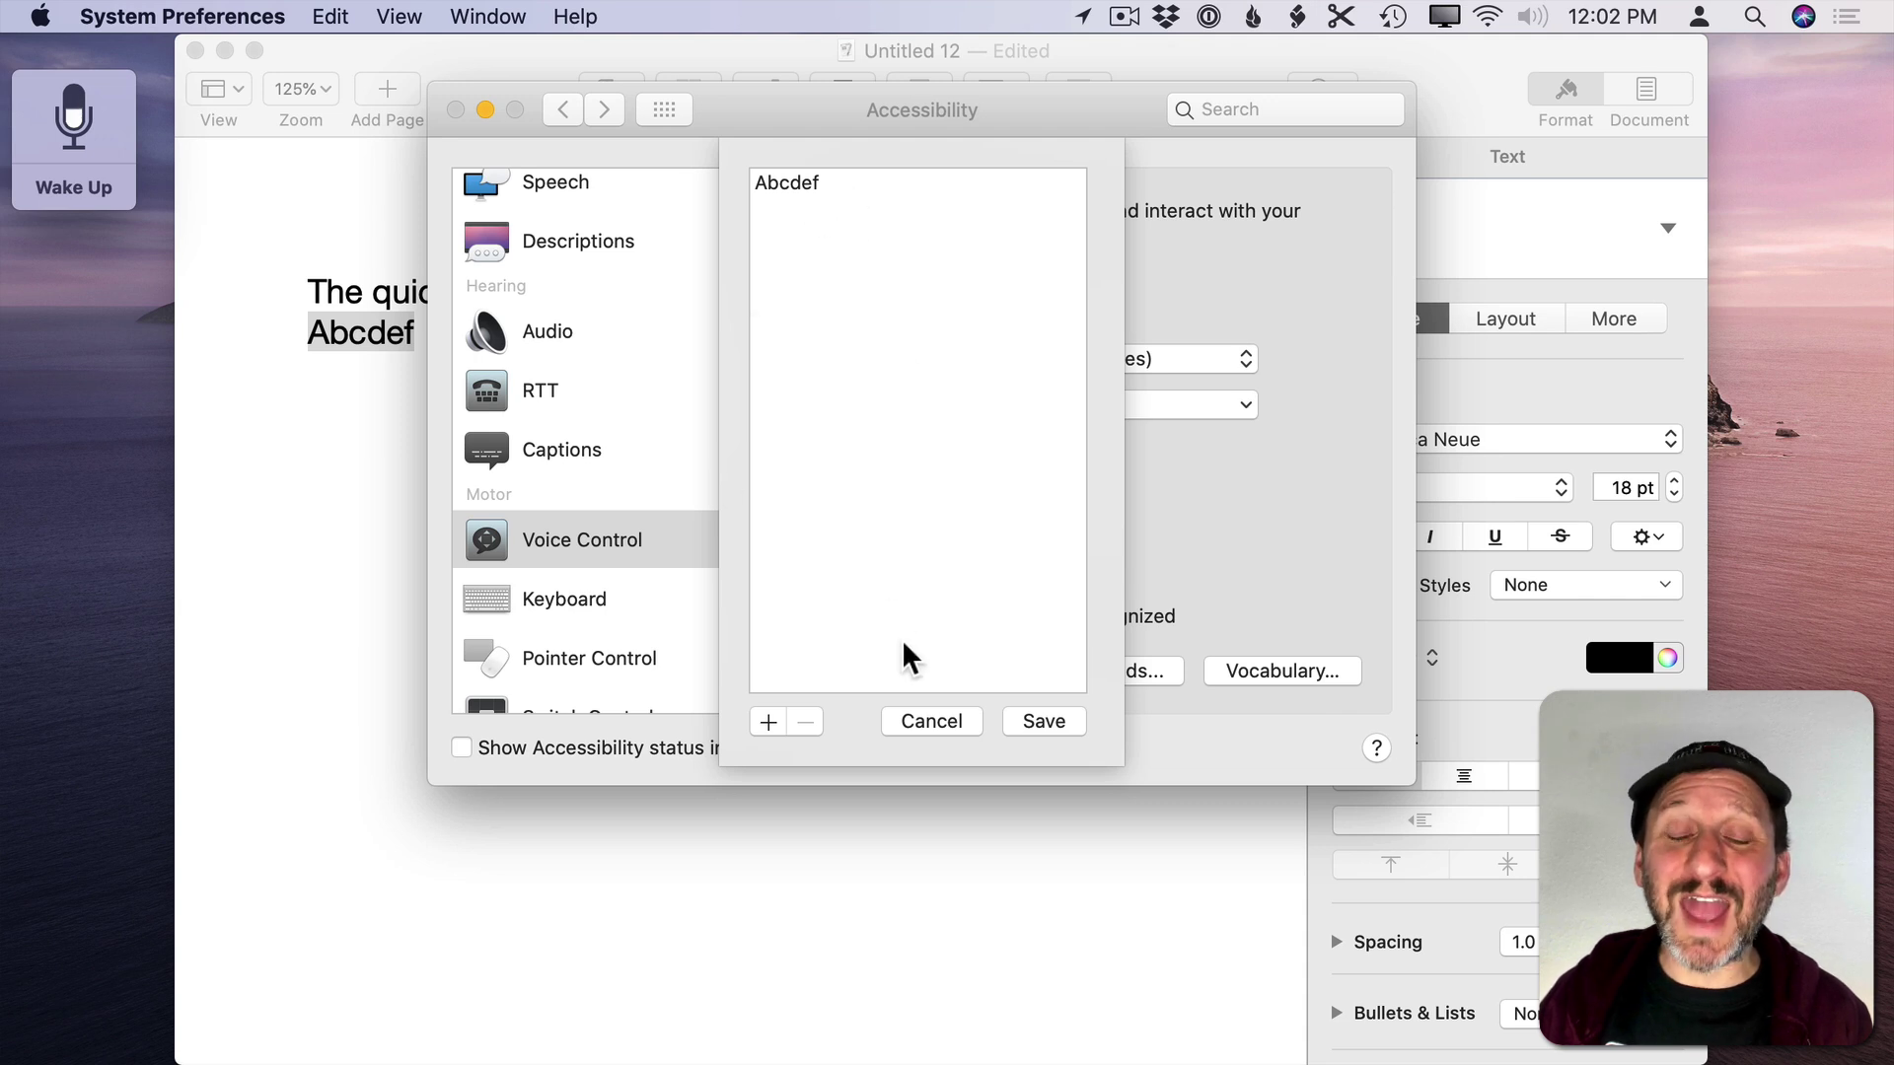
{"action": "left_click", "coordinate": [937, 712]}
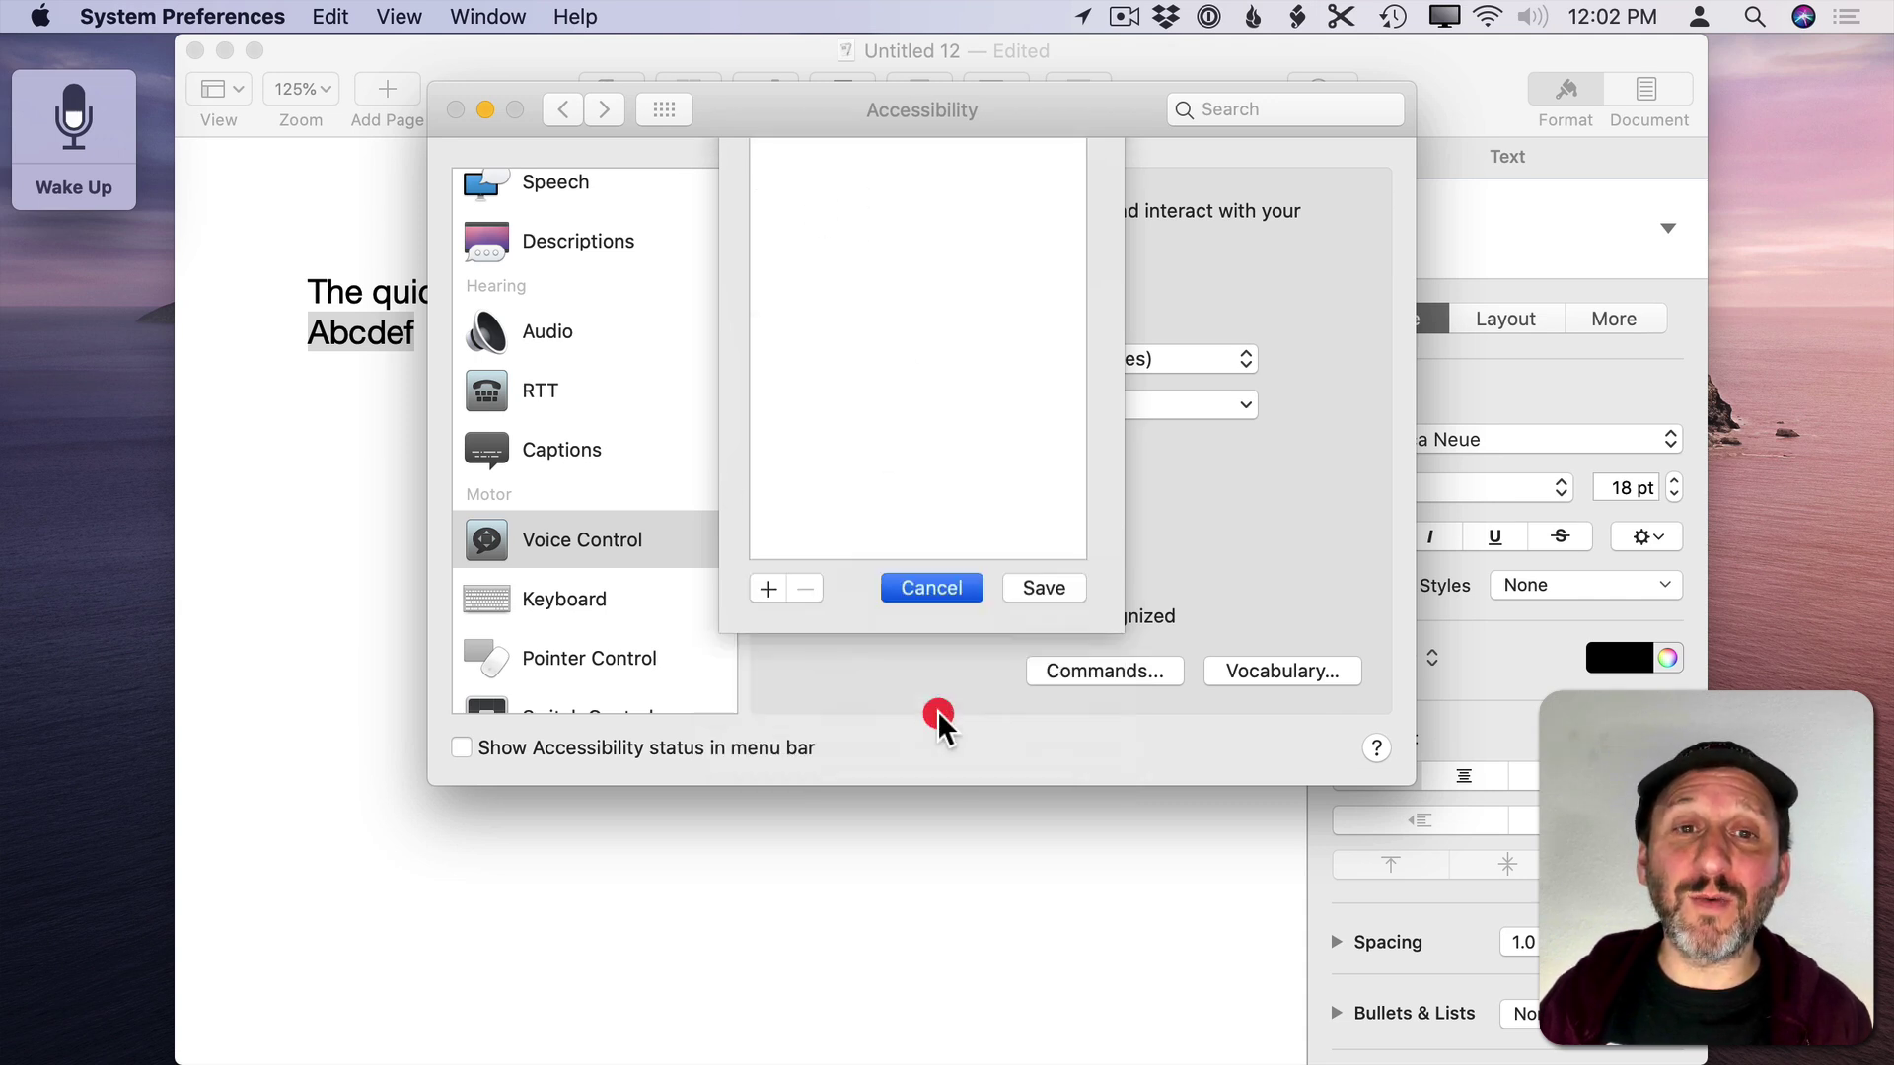
Step: Back in Pages, delete "Abcdef" and use Voice Control to insert a new line below the fox sentence
{"action": "left_click", "coordinate": [352, 338]}
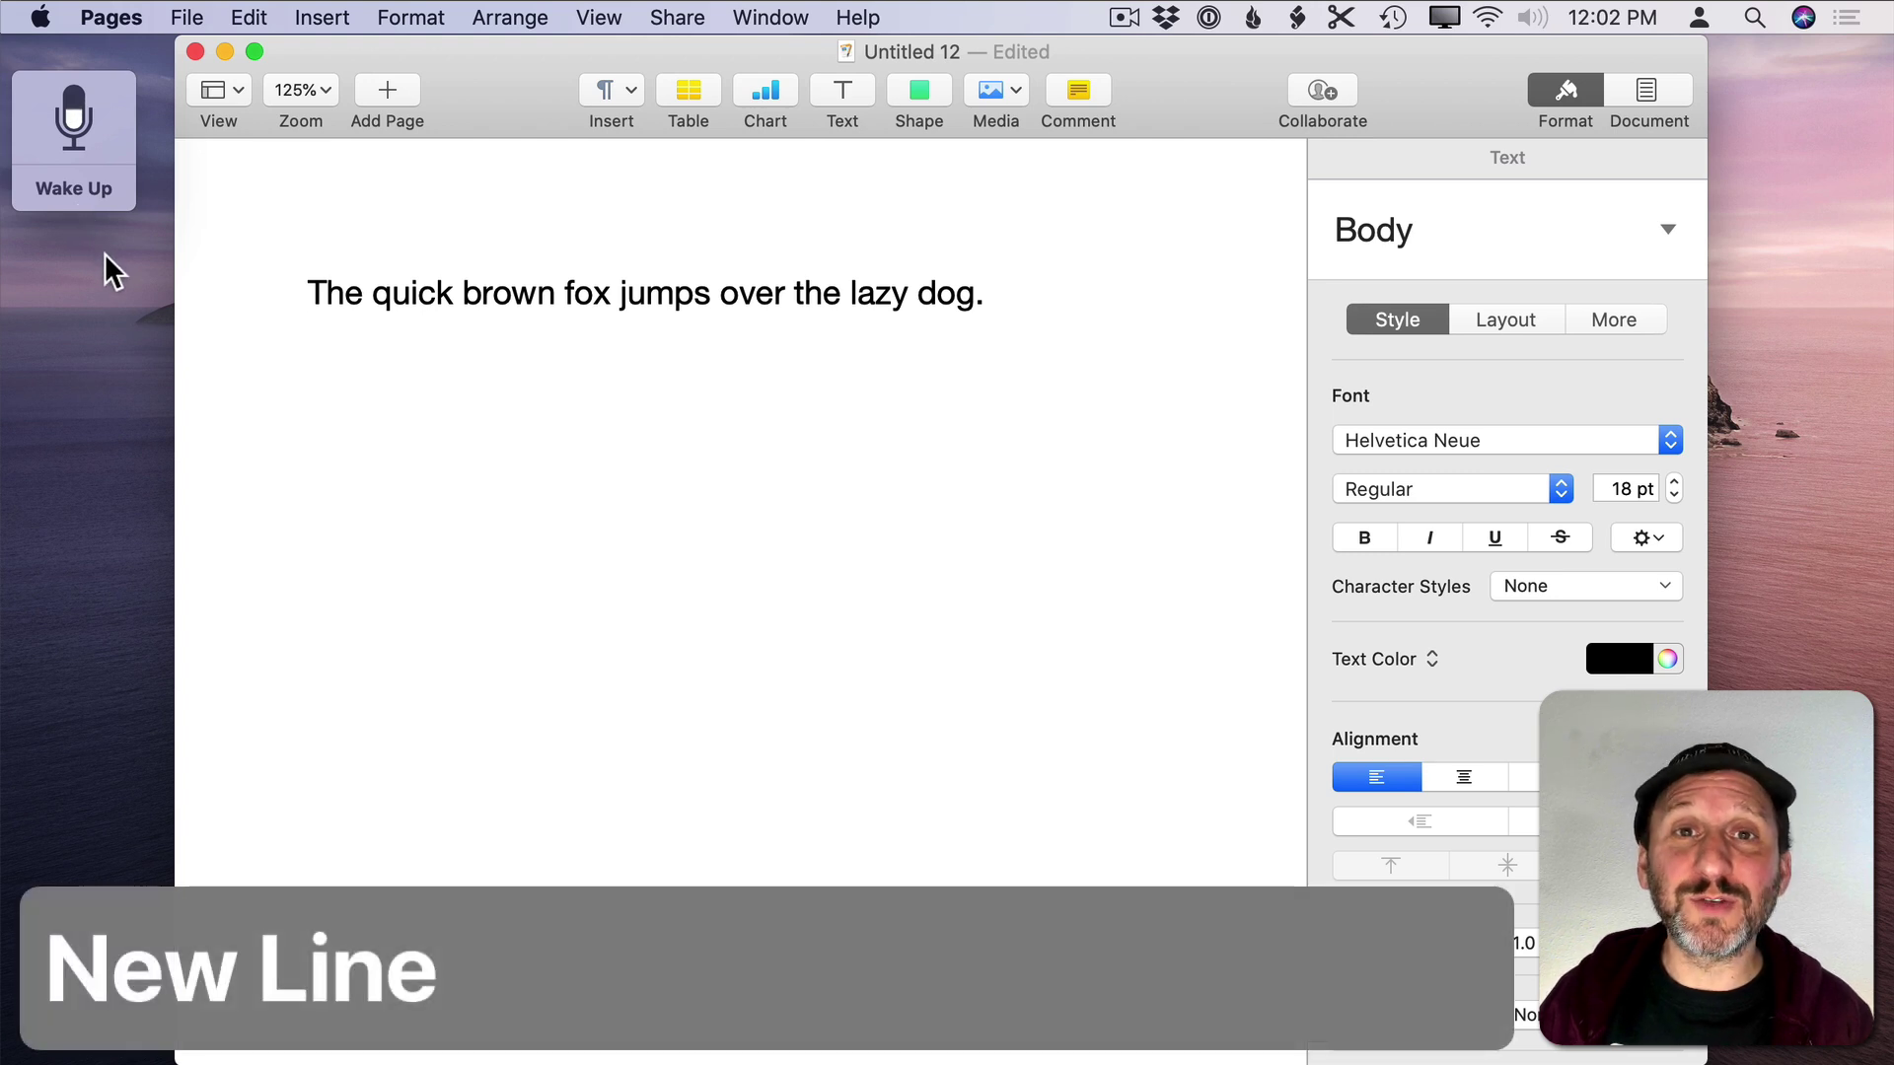
{"action": "left_click", "coordinate": [67, 184]}
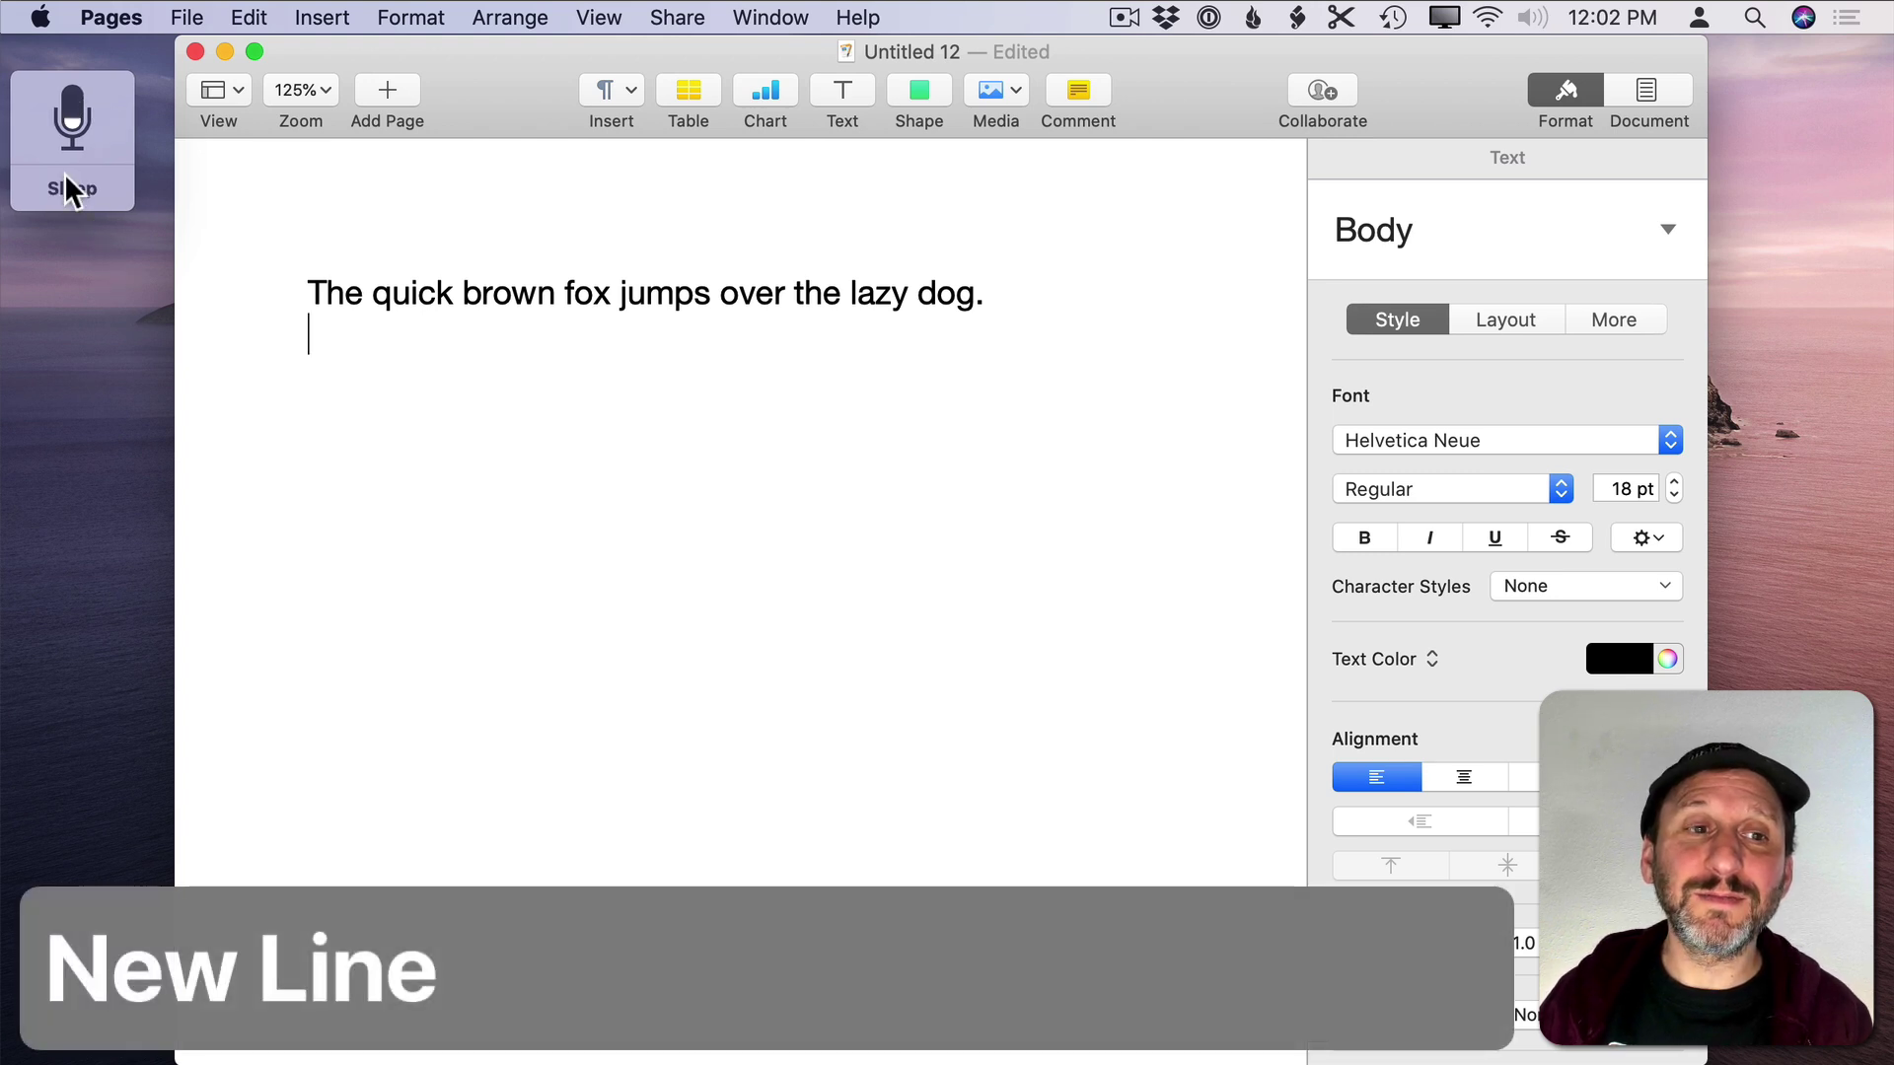
{"action": "left_click", "coordinate": [67, 188]}
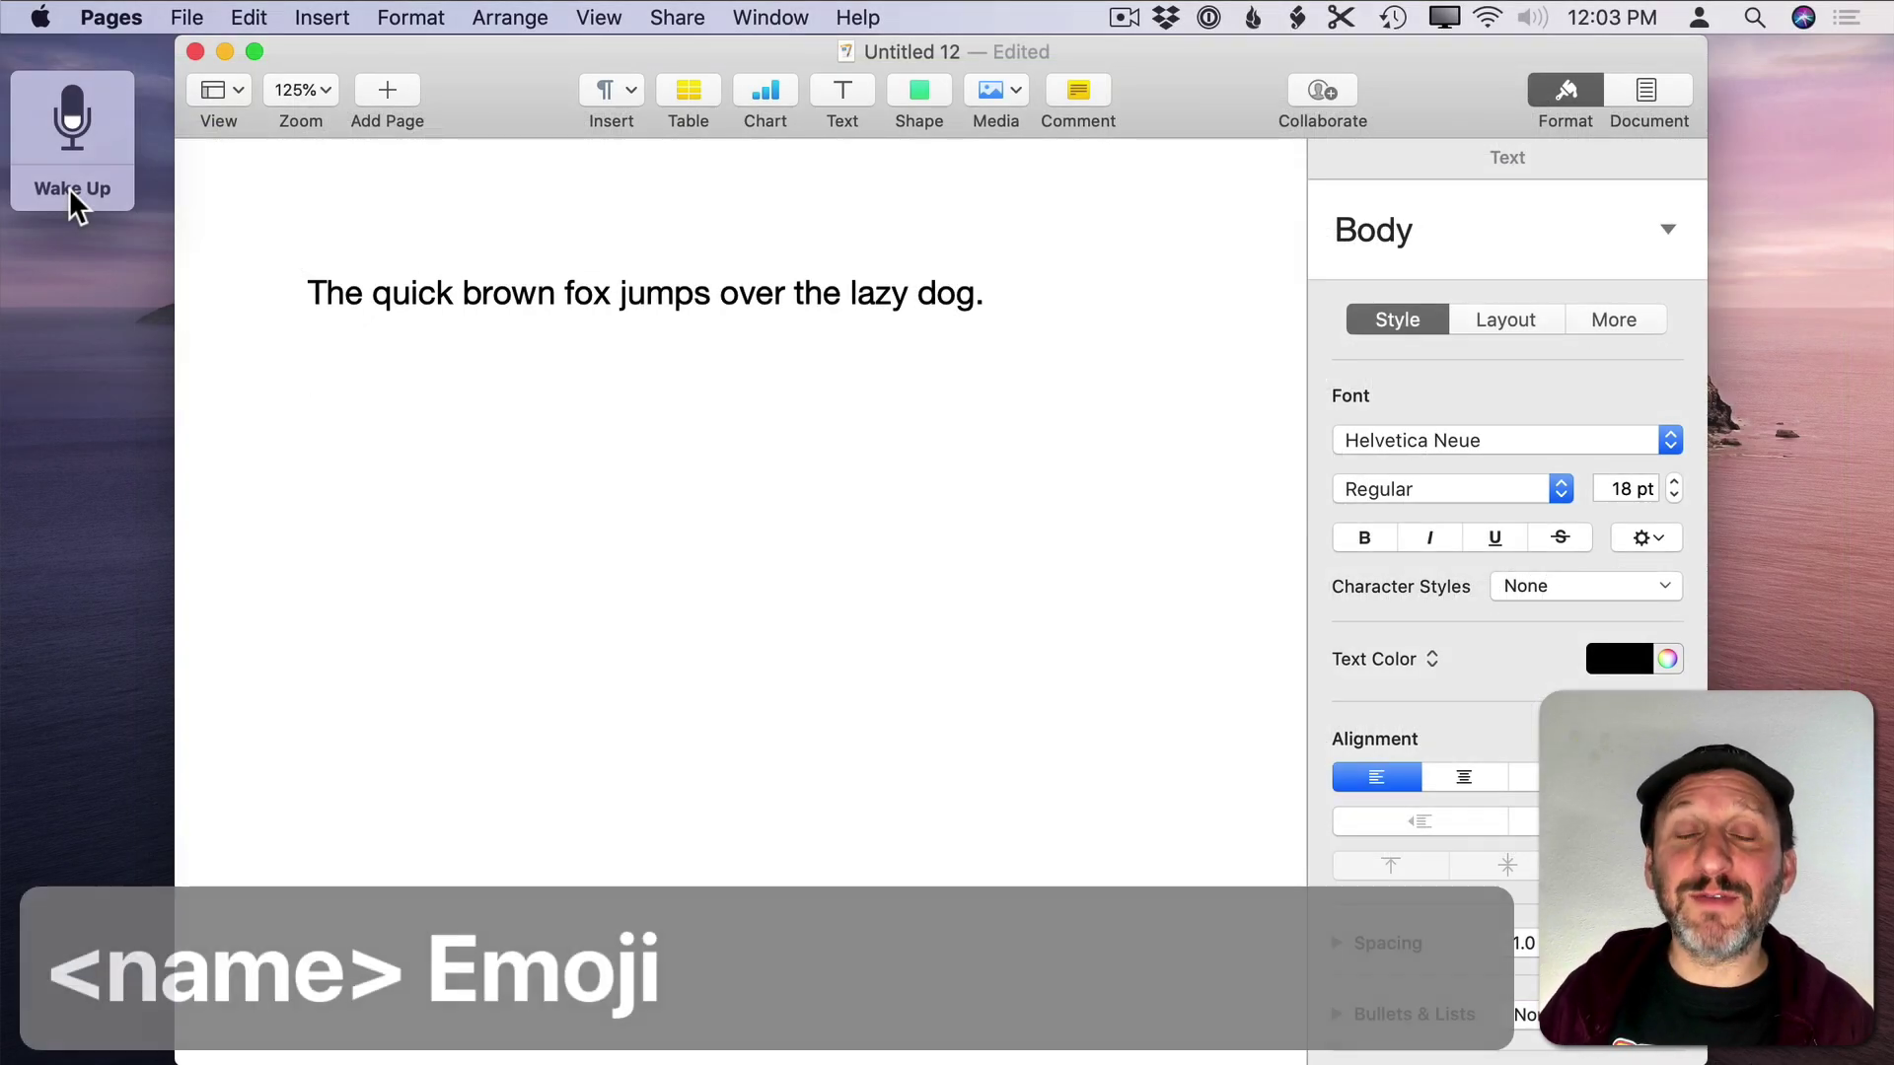
Step: Dictate a grinning face emoji followed by "seven 7 MMXX" below the fox sentence, using the emoji, numeral and Roman numeral commands
{"action": "left_click", "coordinate": [97, 186]}
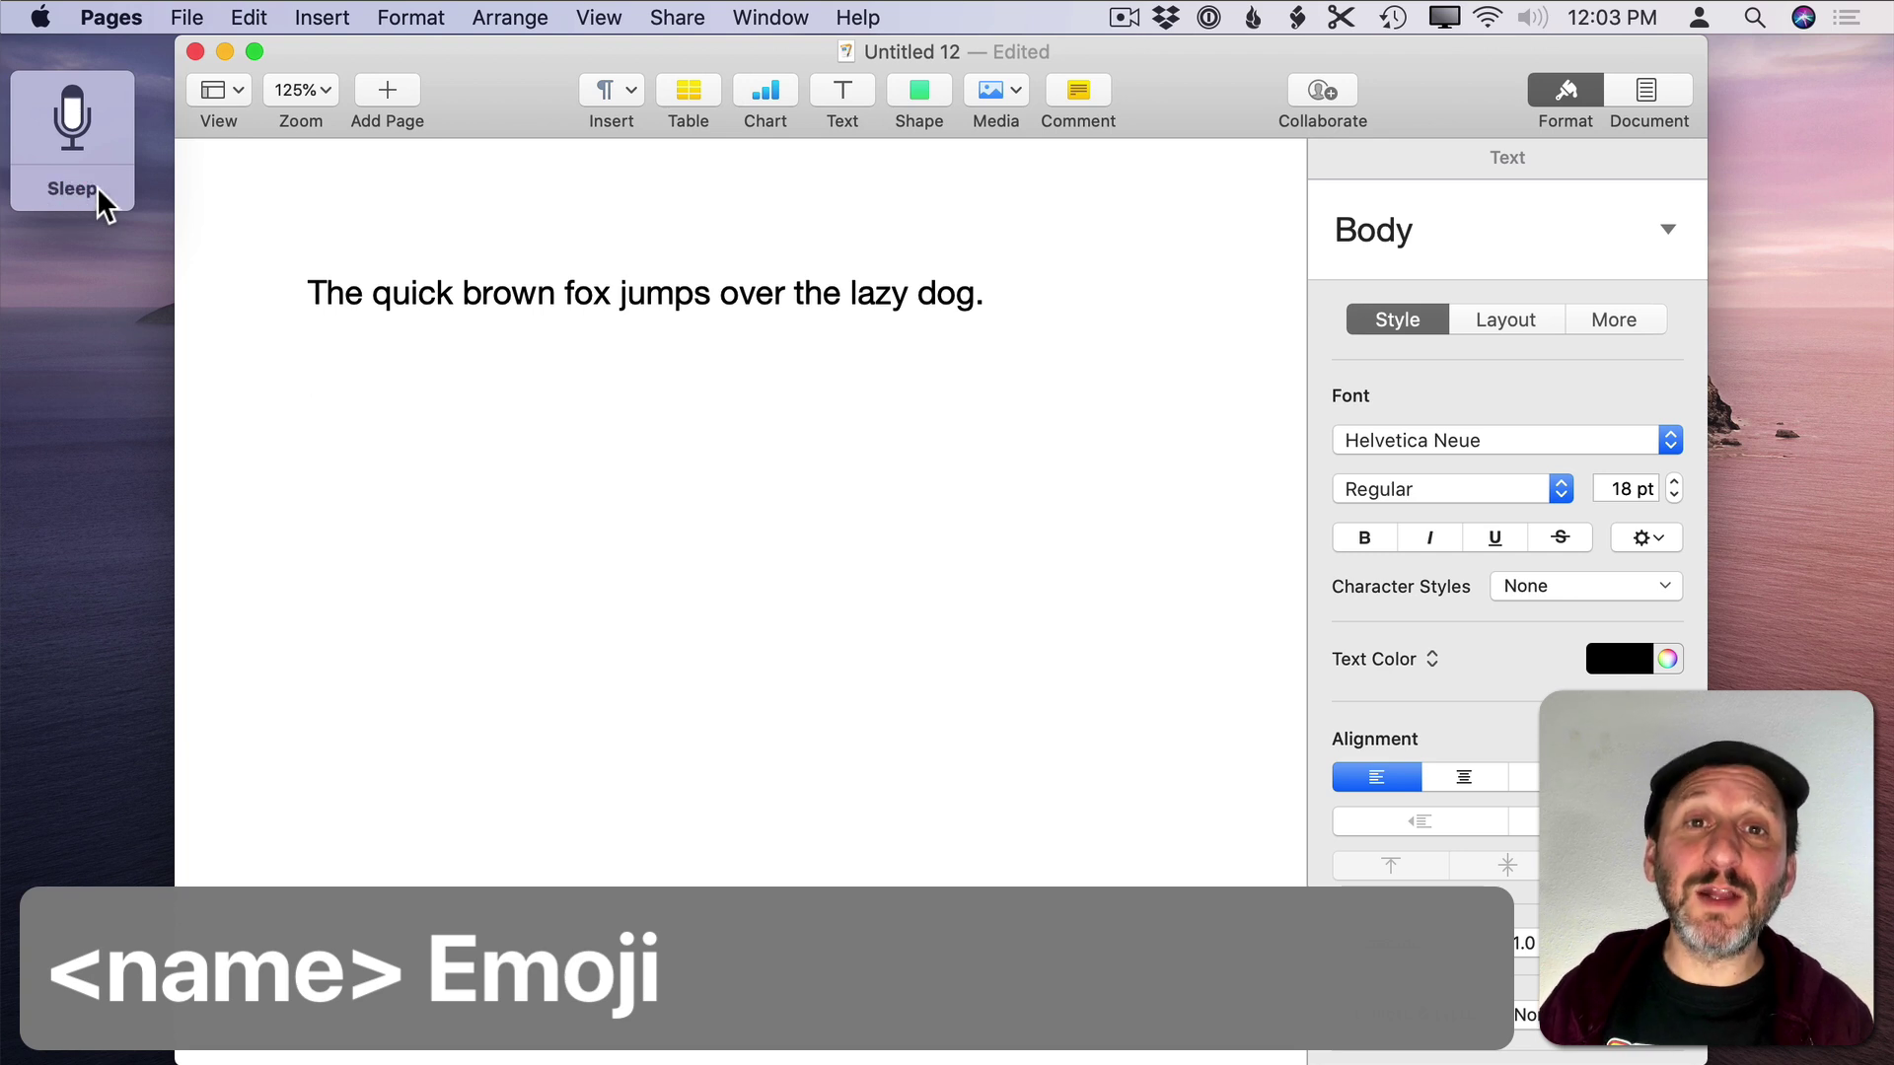
{"action": "left_click", "coordinate": [96, 187]}
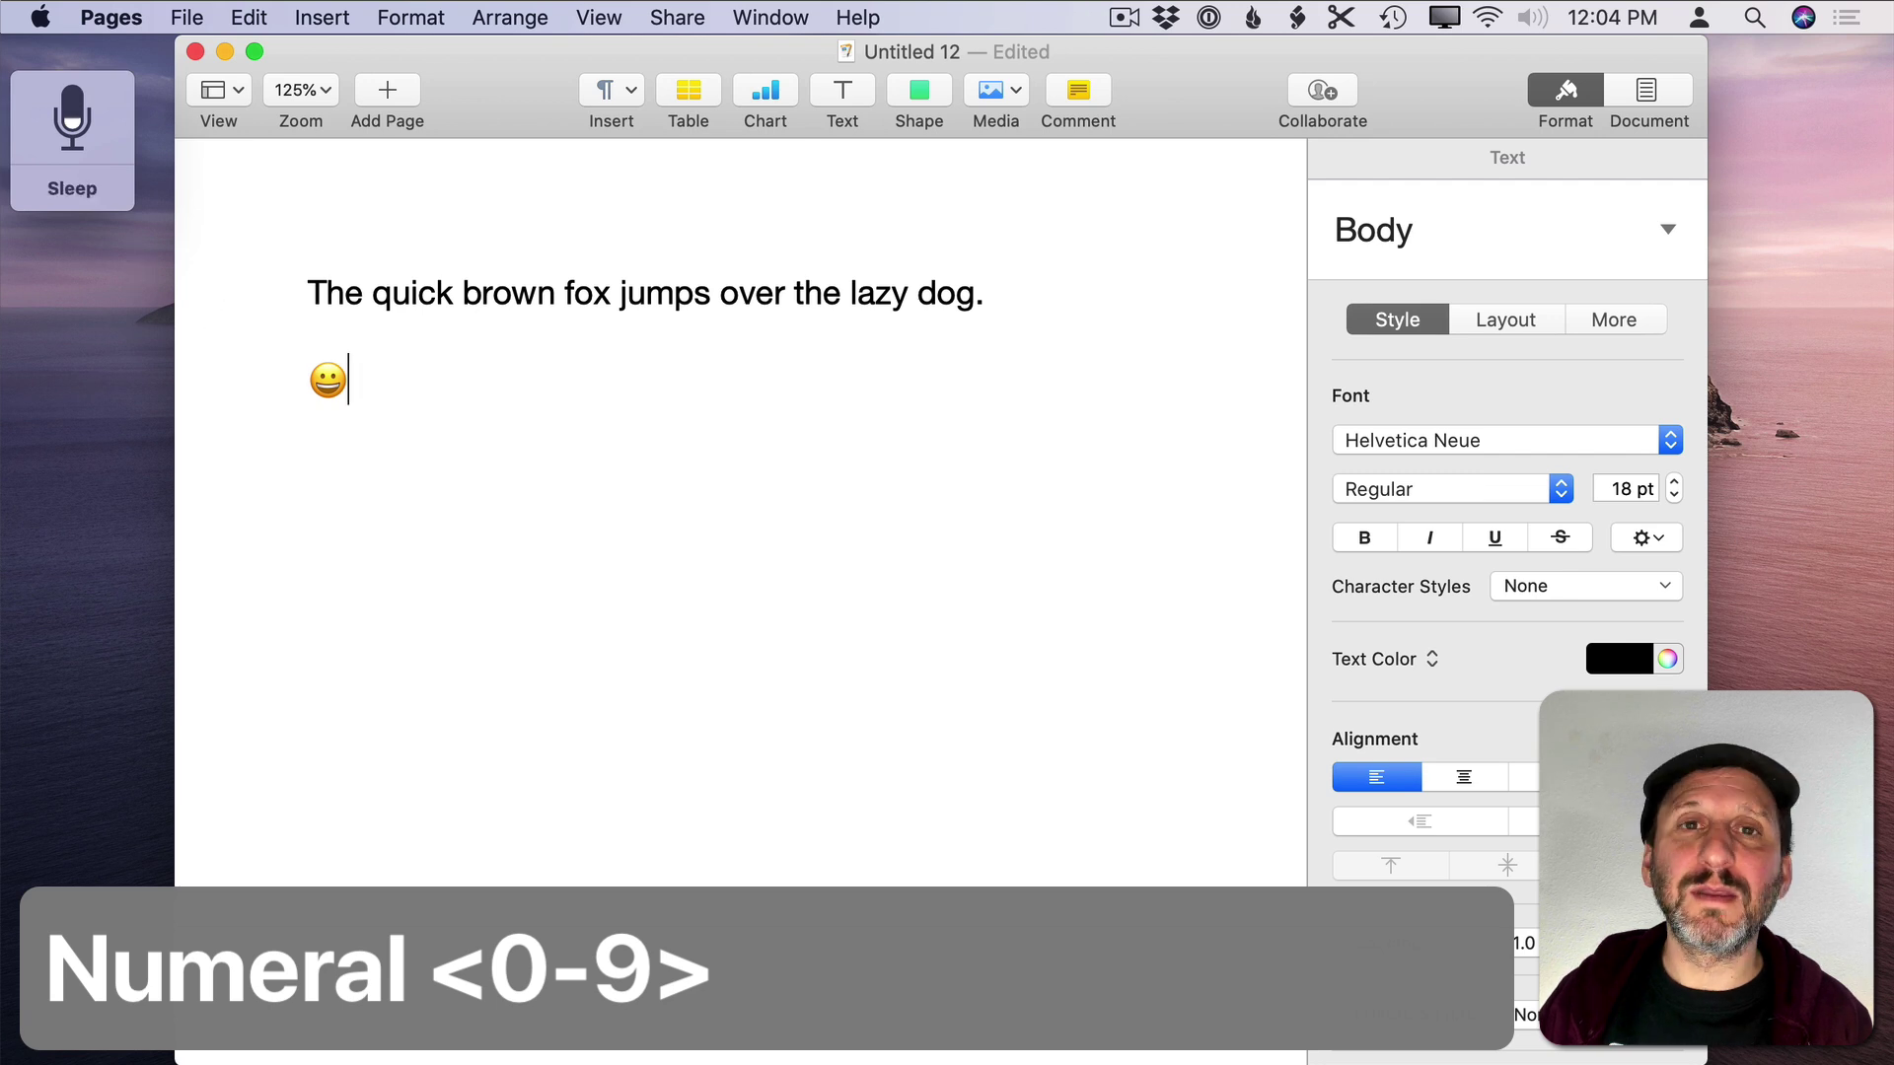
{"action": "type", "text": "seven"}
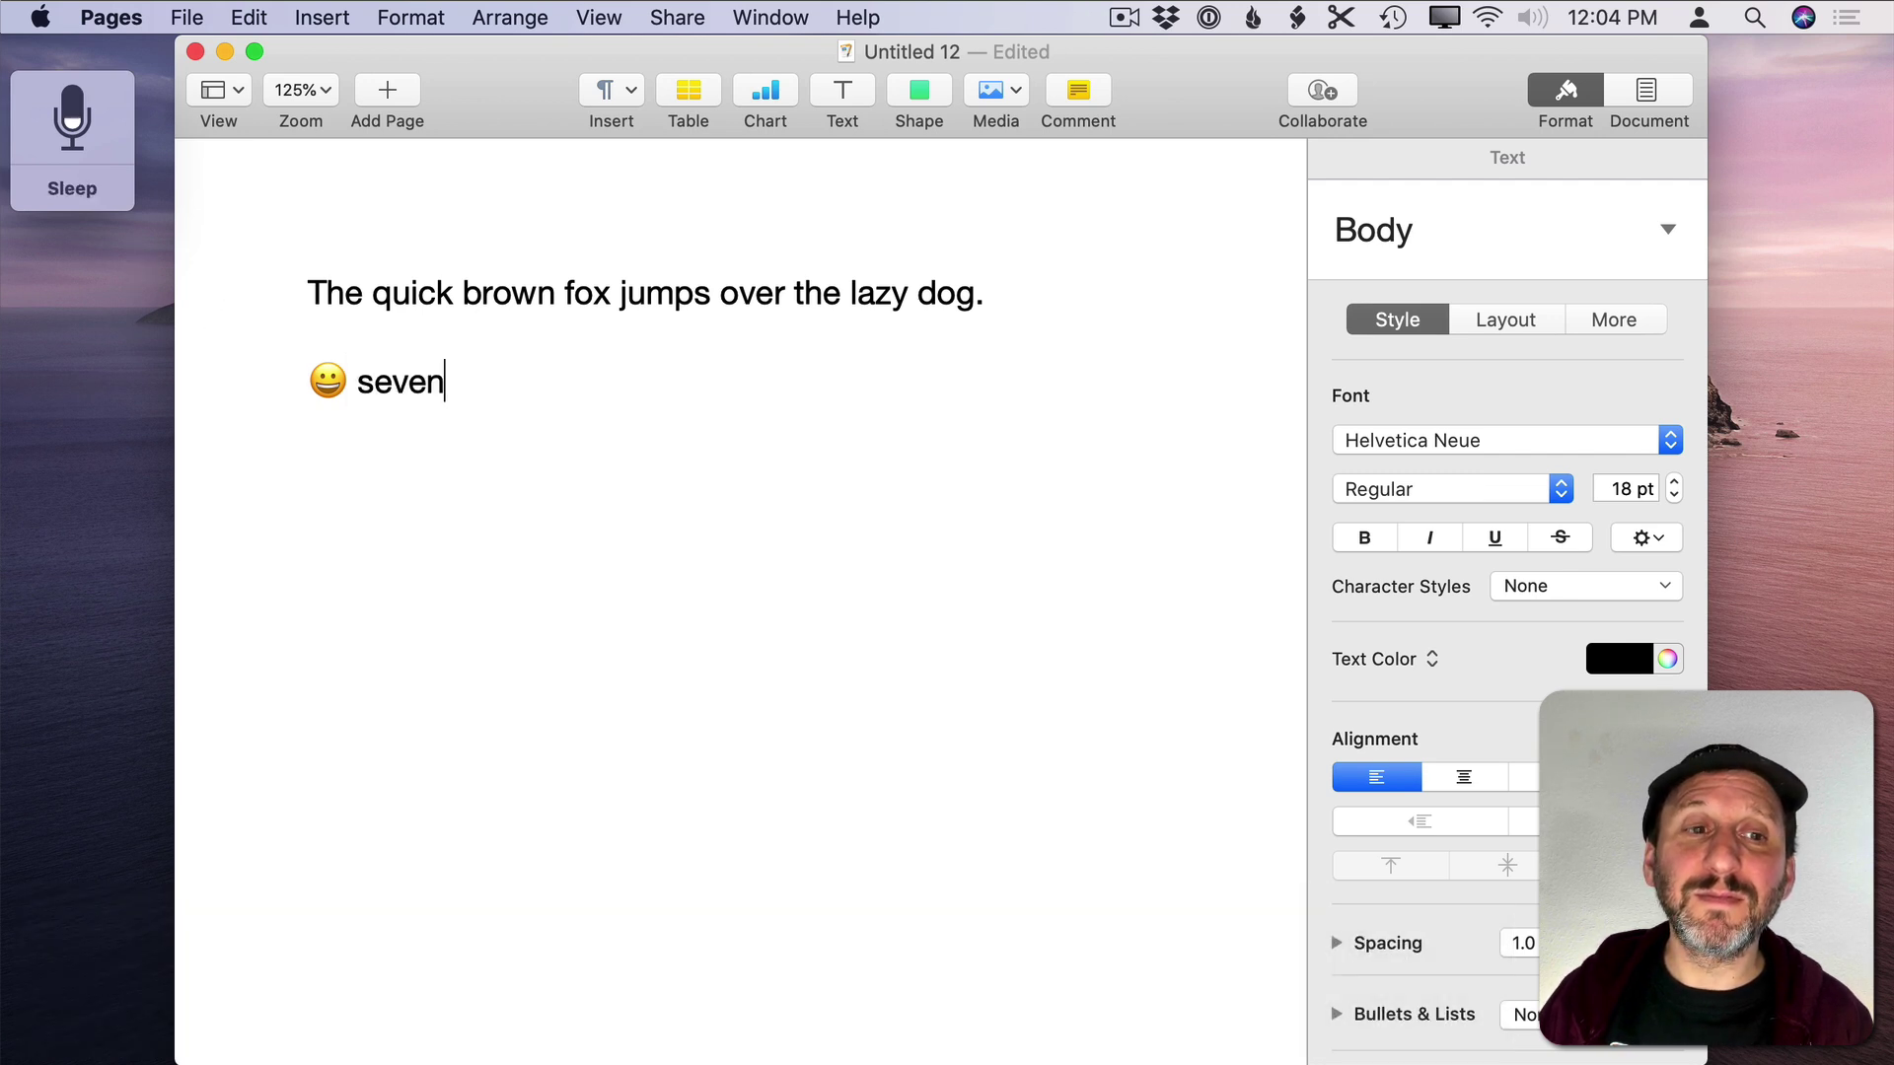
{"action": "type", "text": " 7"}
{"action": "left_click", "coordinate": [102, 167]}
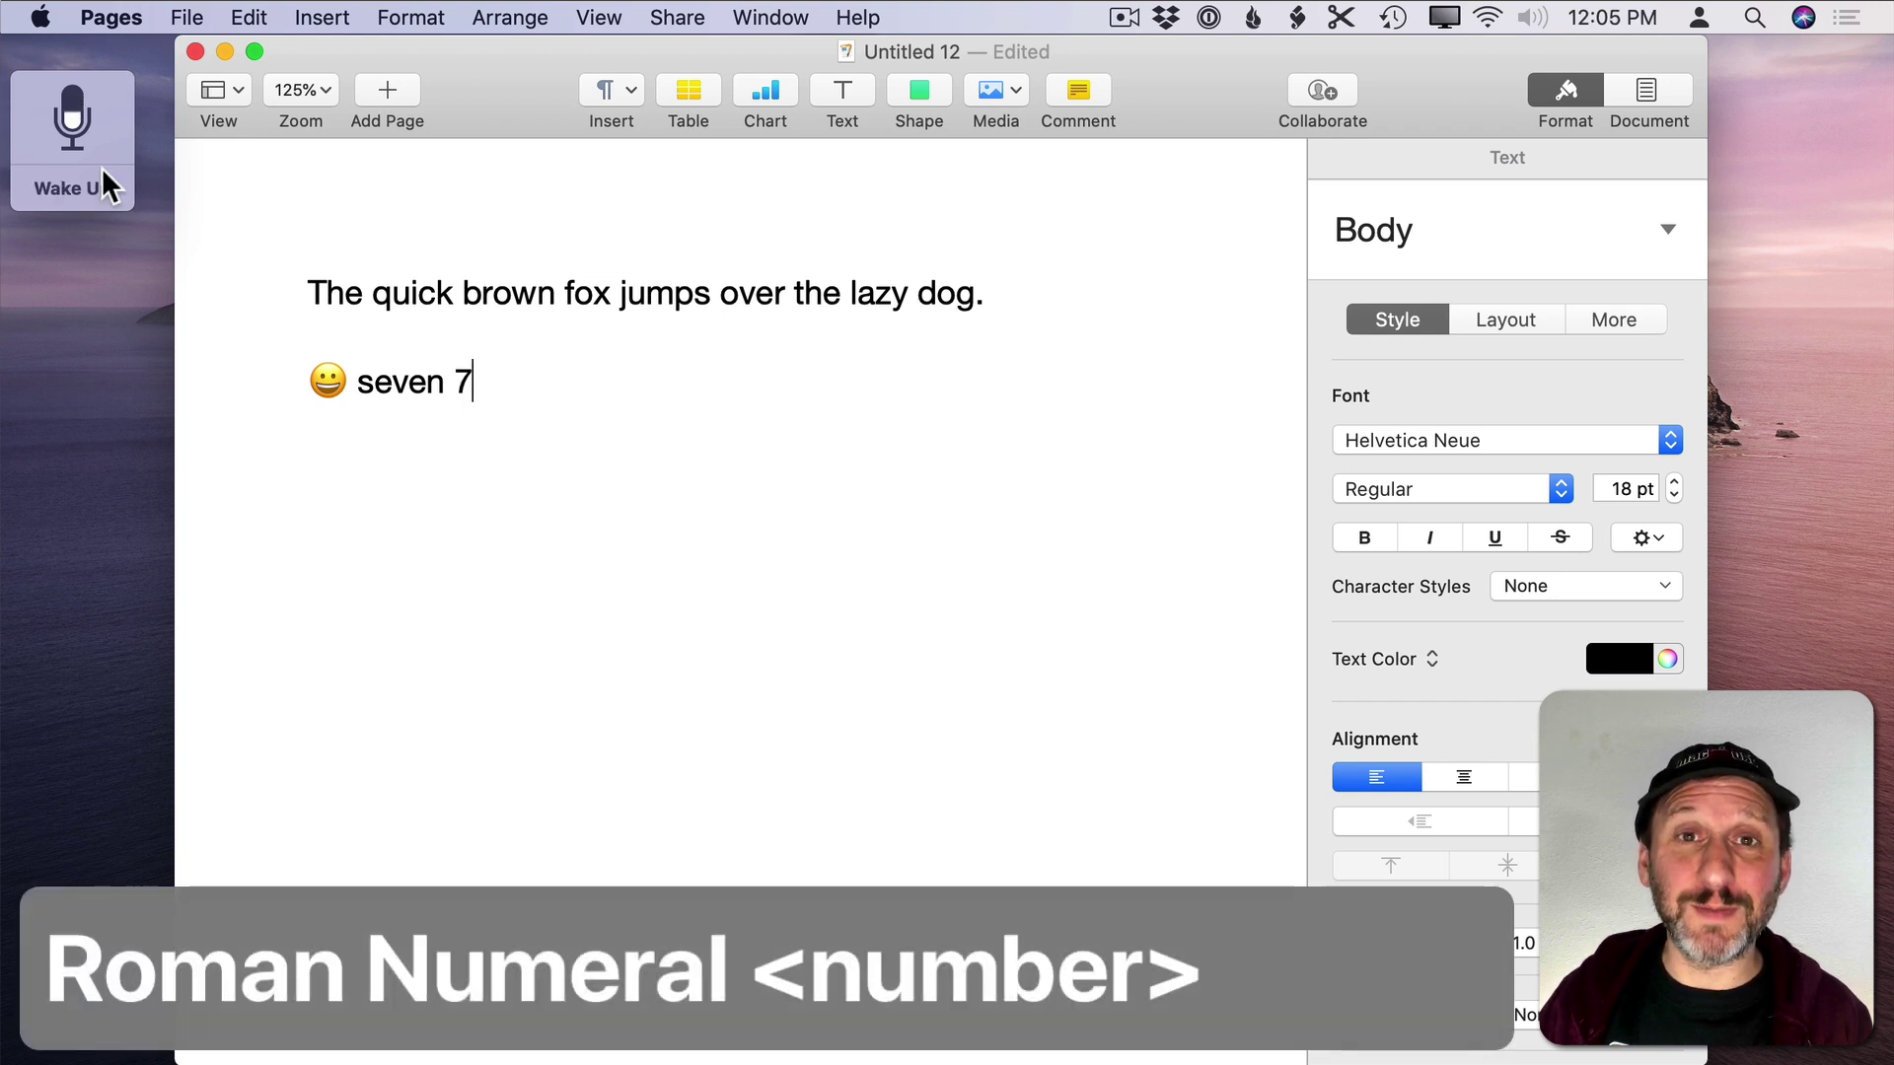
{"action": "left_click", "coordinate": [103, 168]}
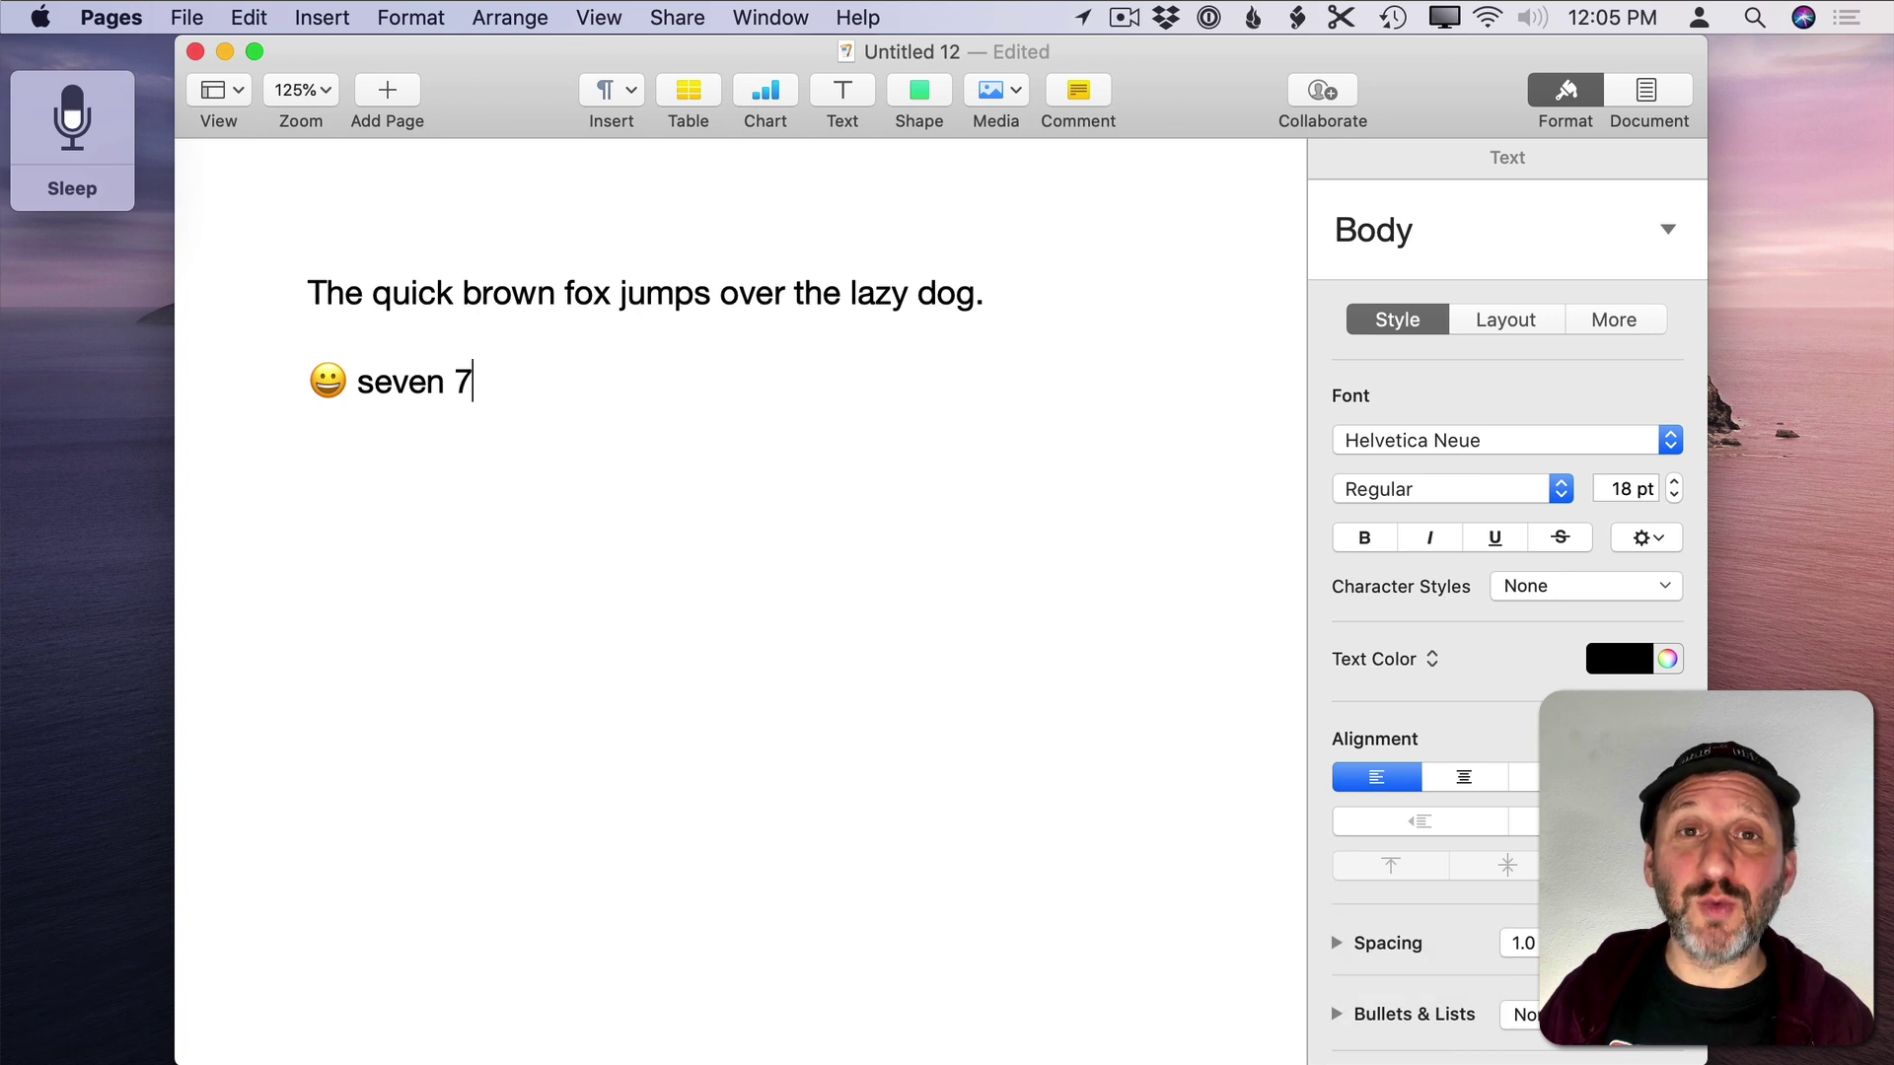
{"action": "type", "text": "MMXX"}
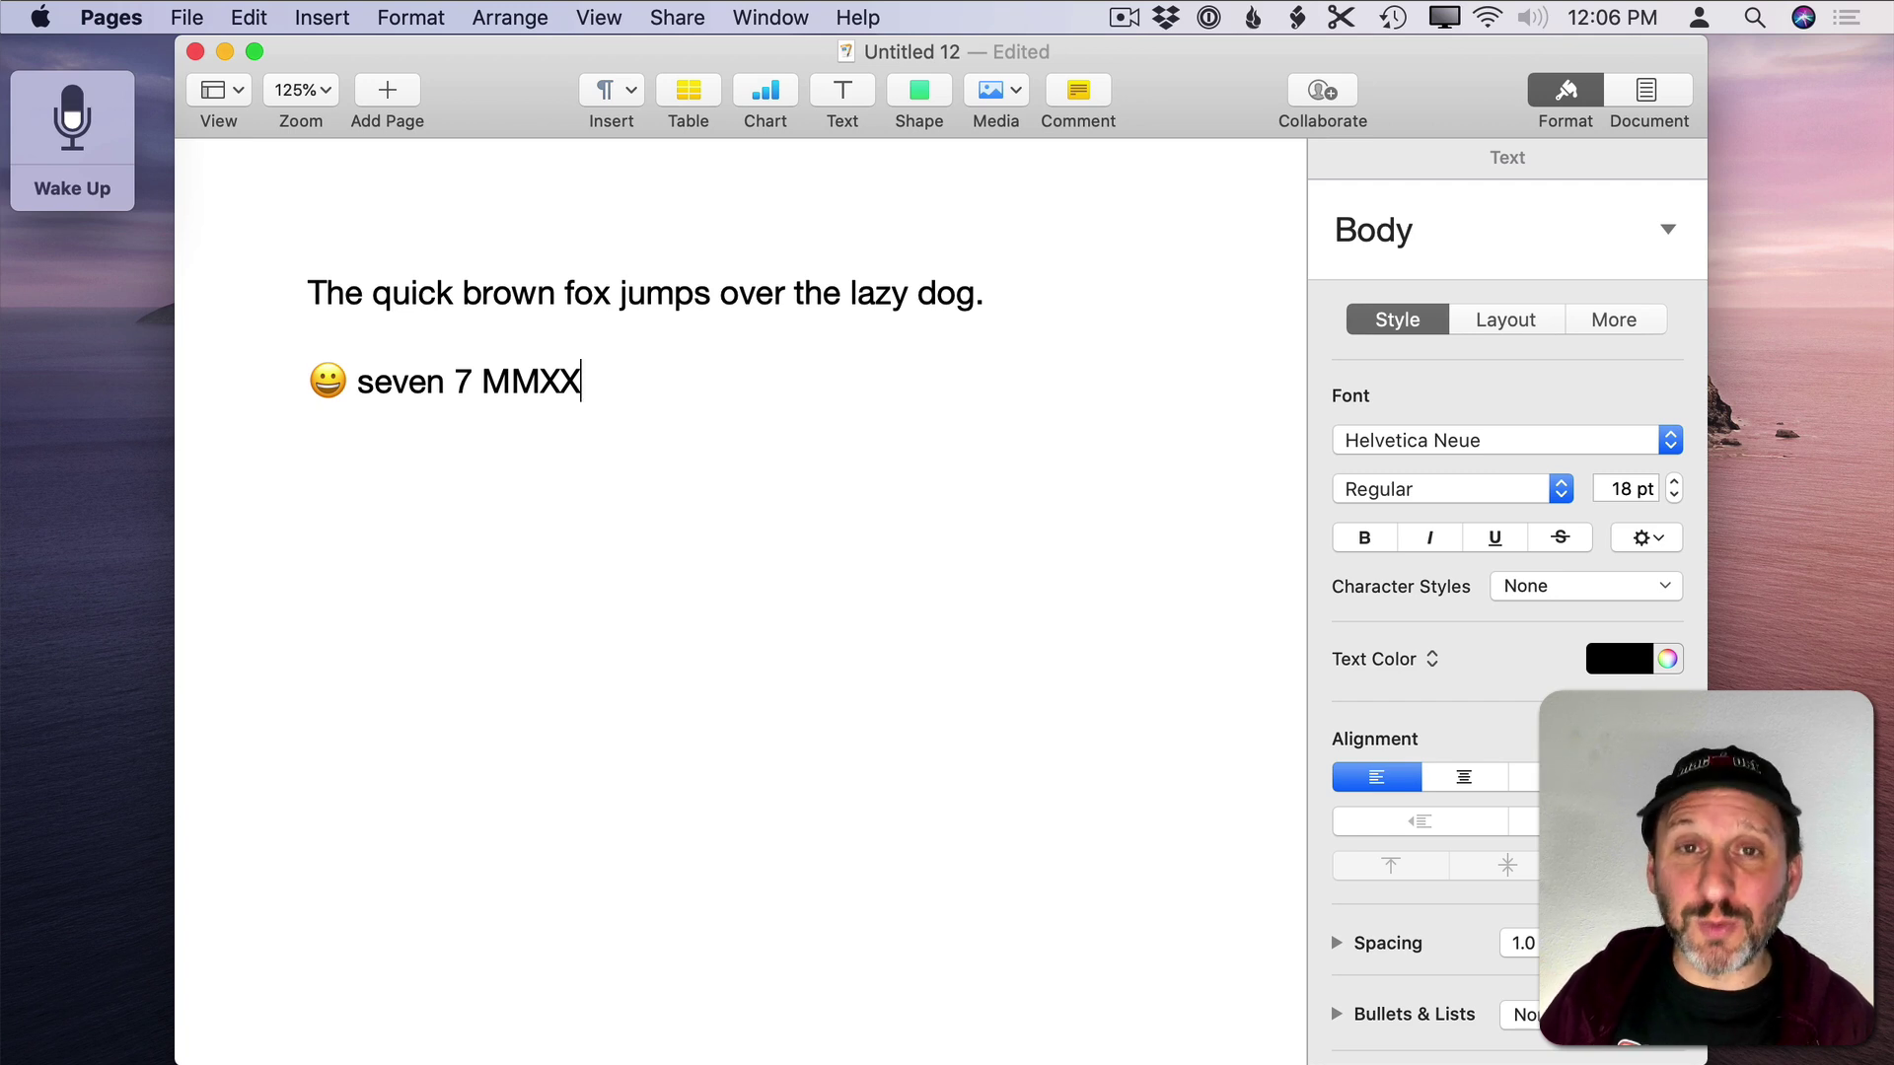
Step: On a new line, dictate "This occurred during the Jurassic period. This is a very short period of time. The pendulum's. It was slowing down"
{"action": "key", "text": "Return"}
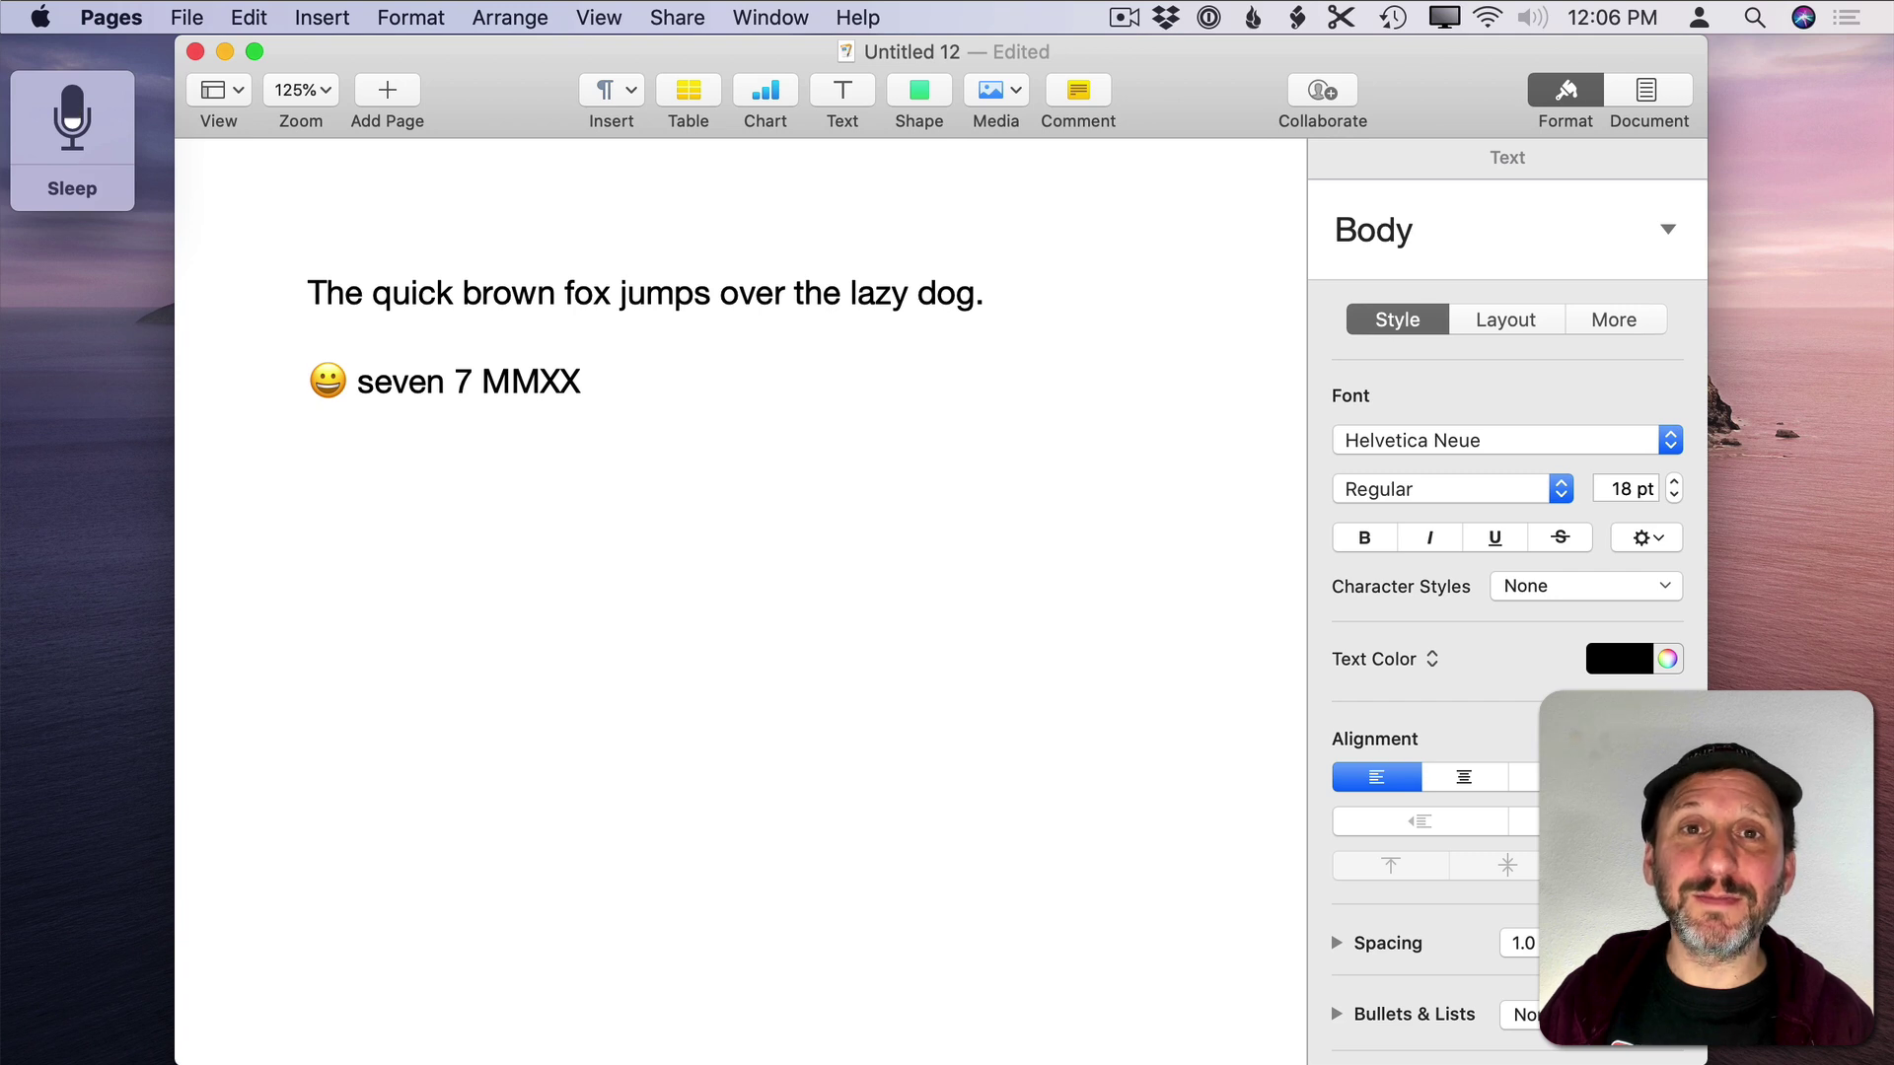
{"action": "type", "text": "This occurred during the Jurassic period."}
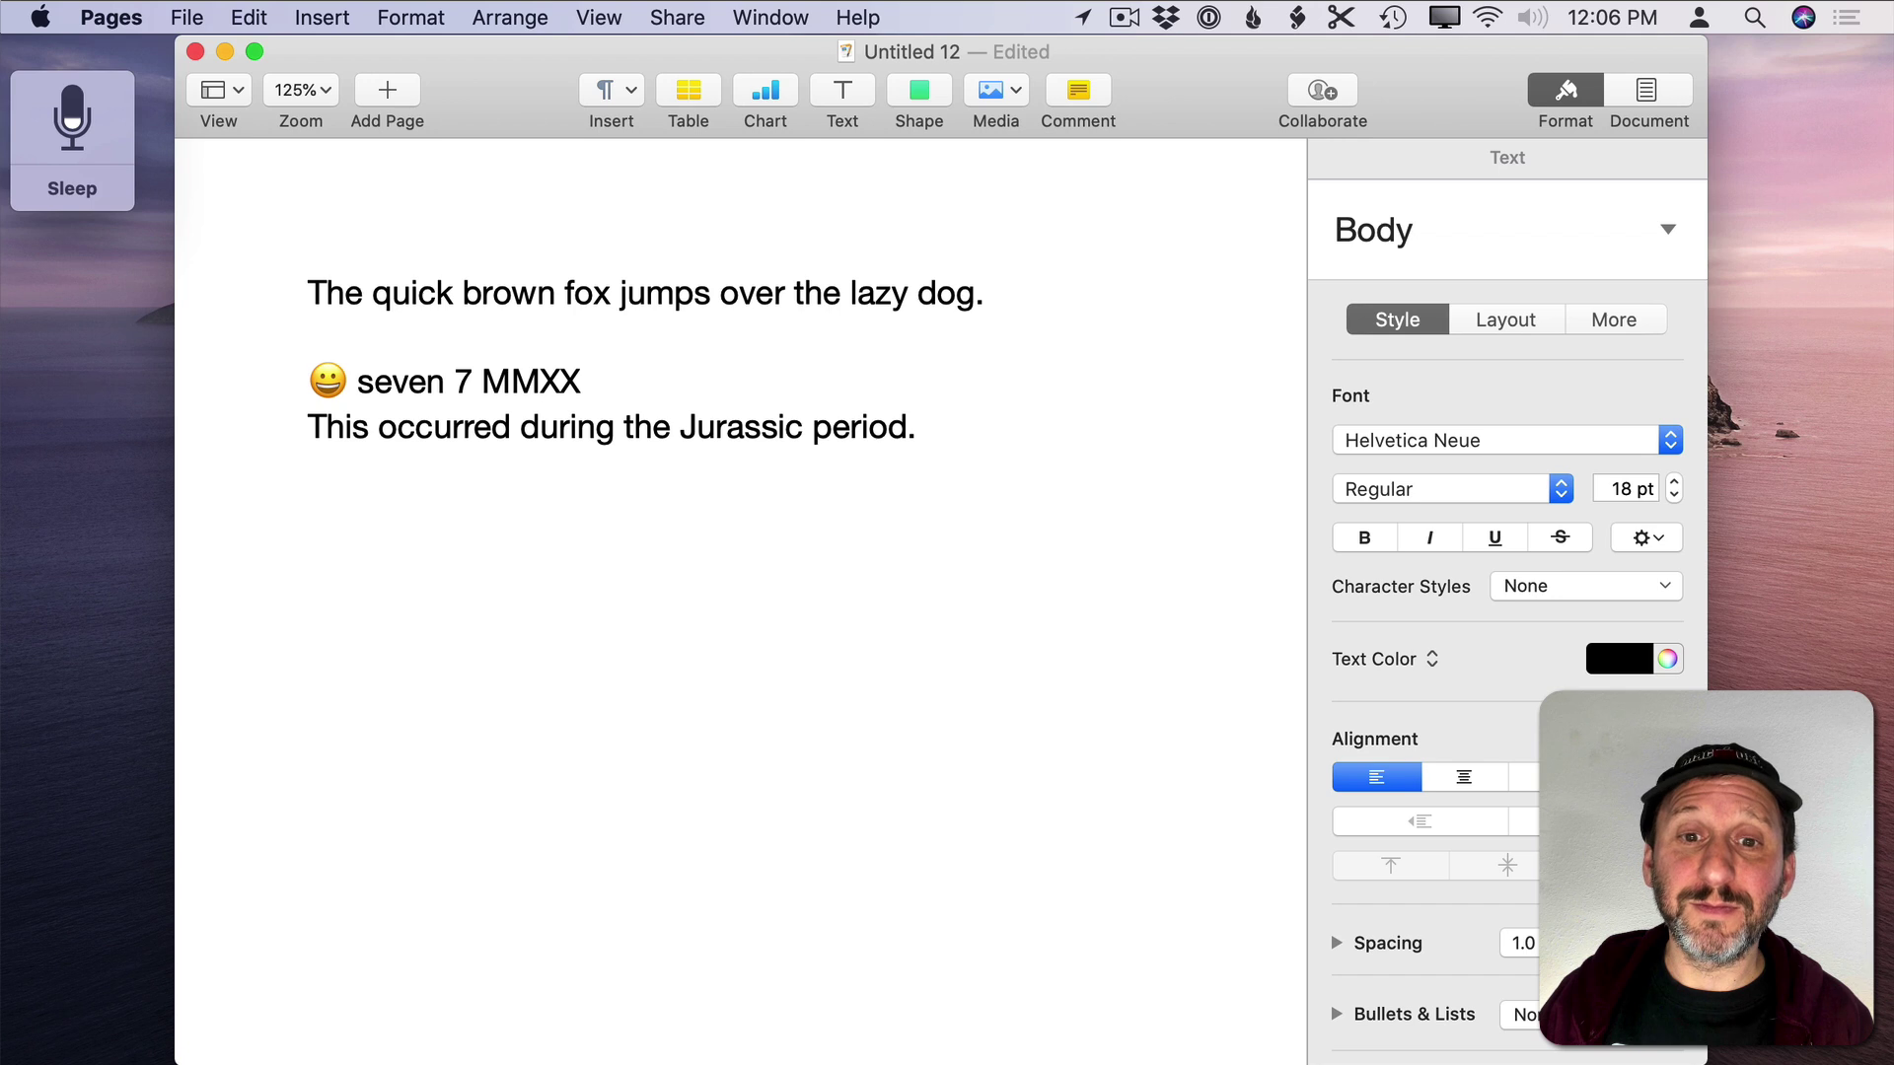
{"action": "type", "text": " This is a very short period of time."}
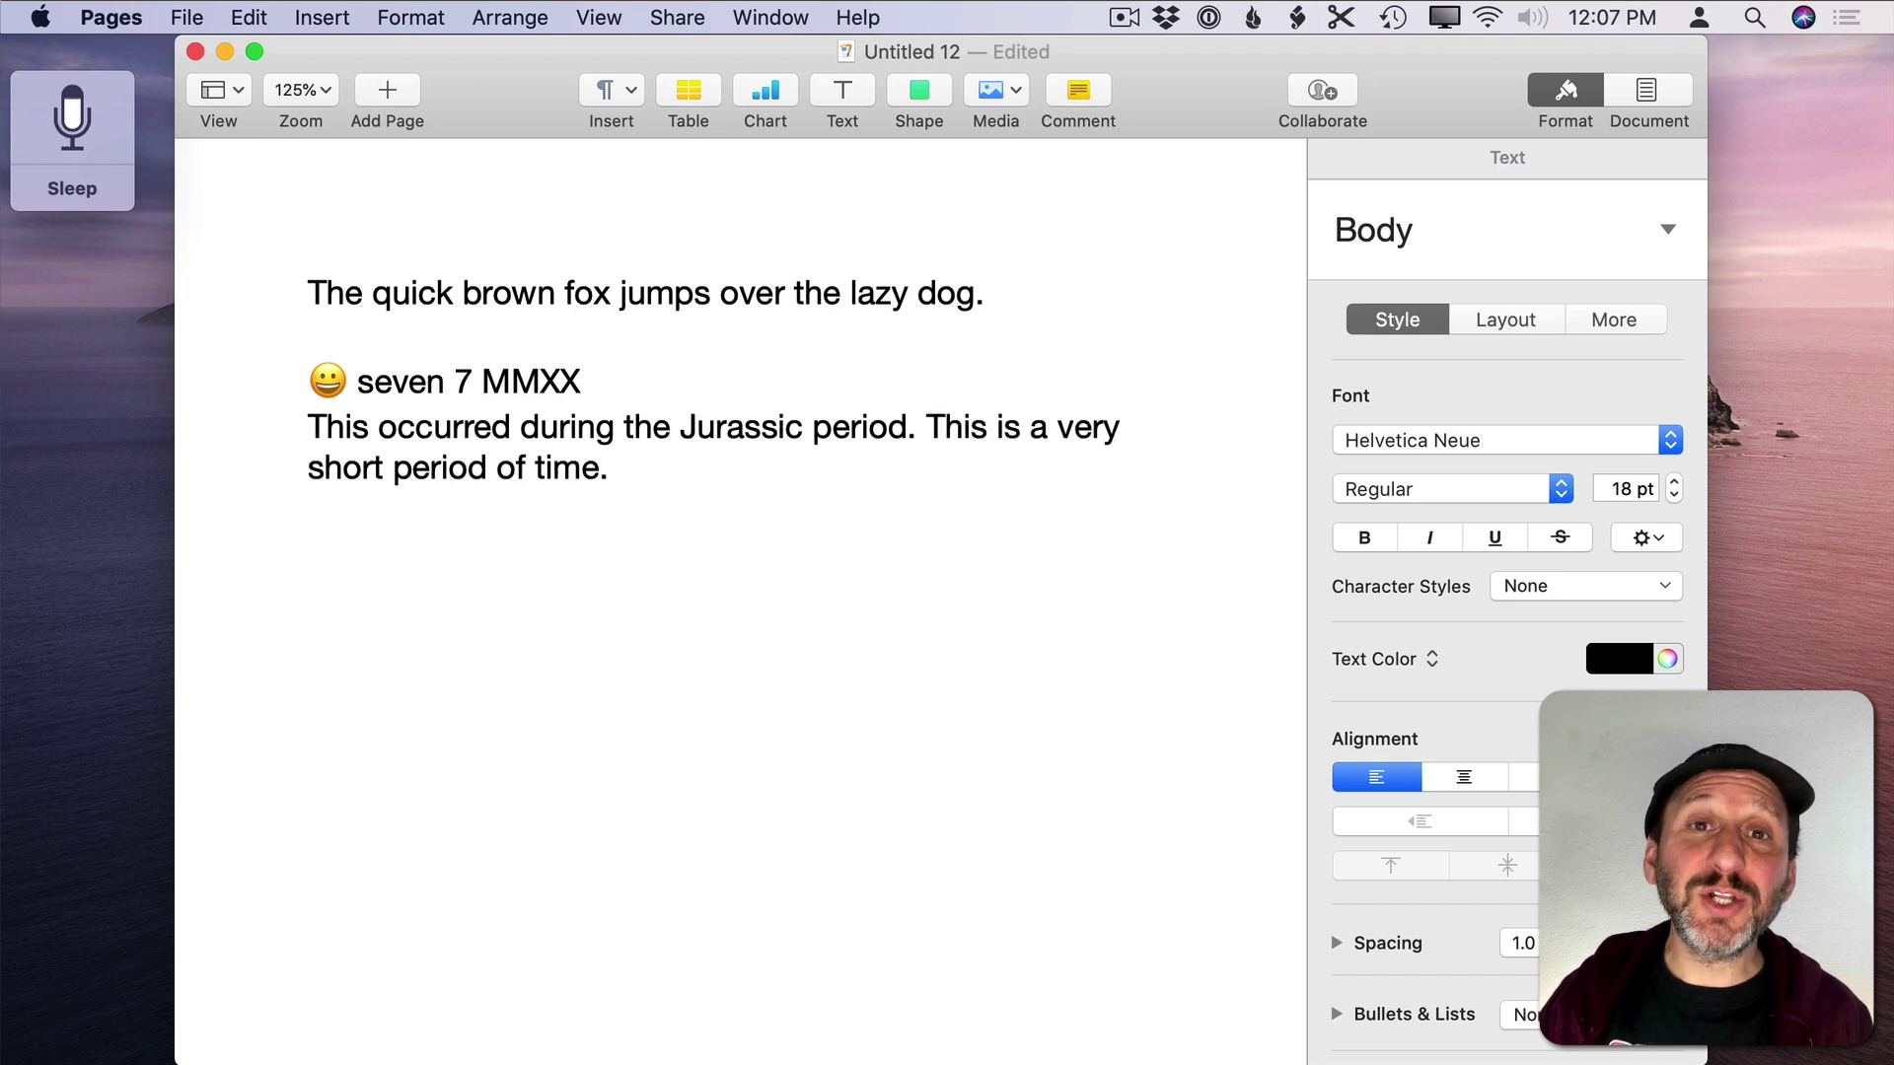
{"action": "type", "text": " The pendulum's. It was slowing down"}
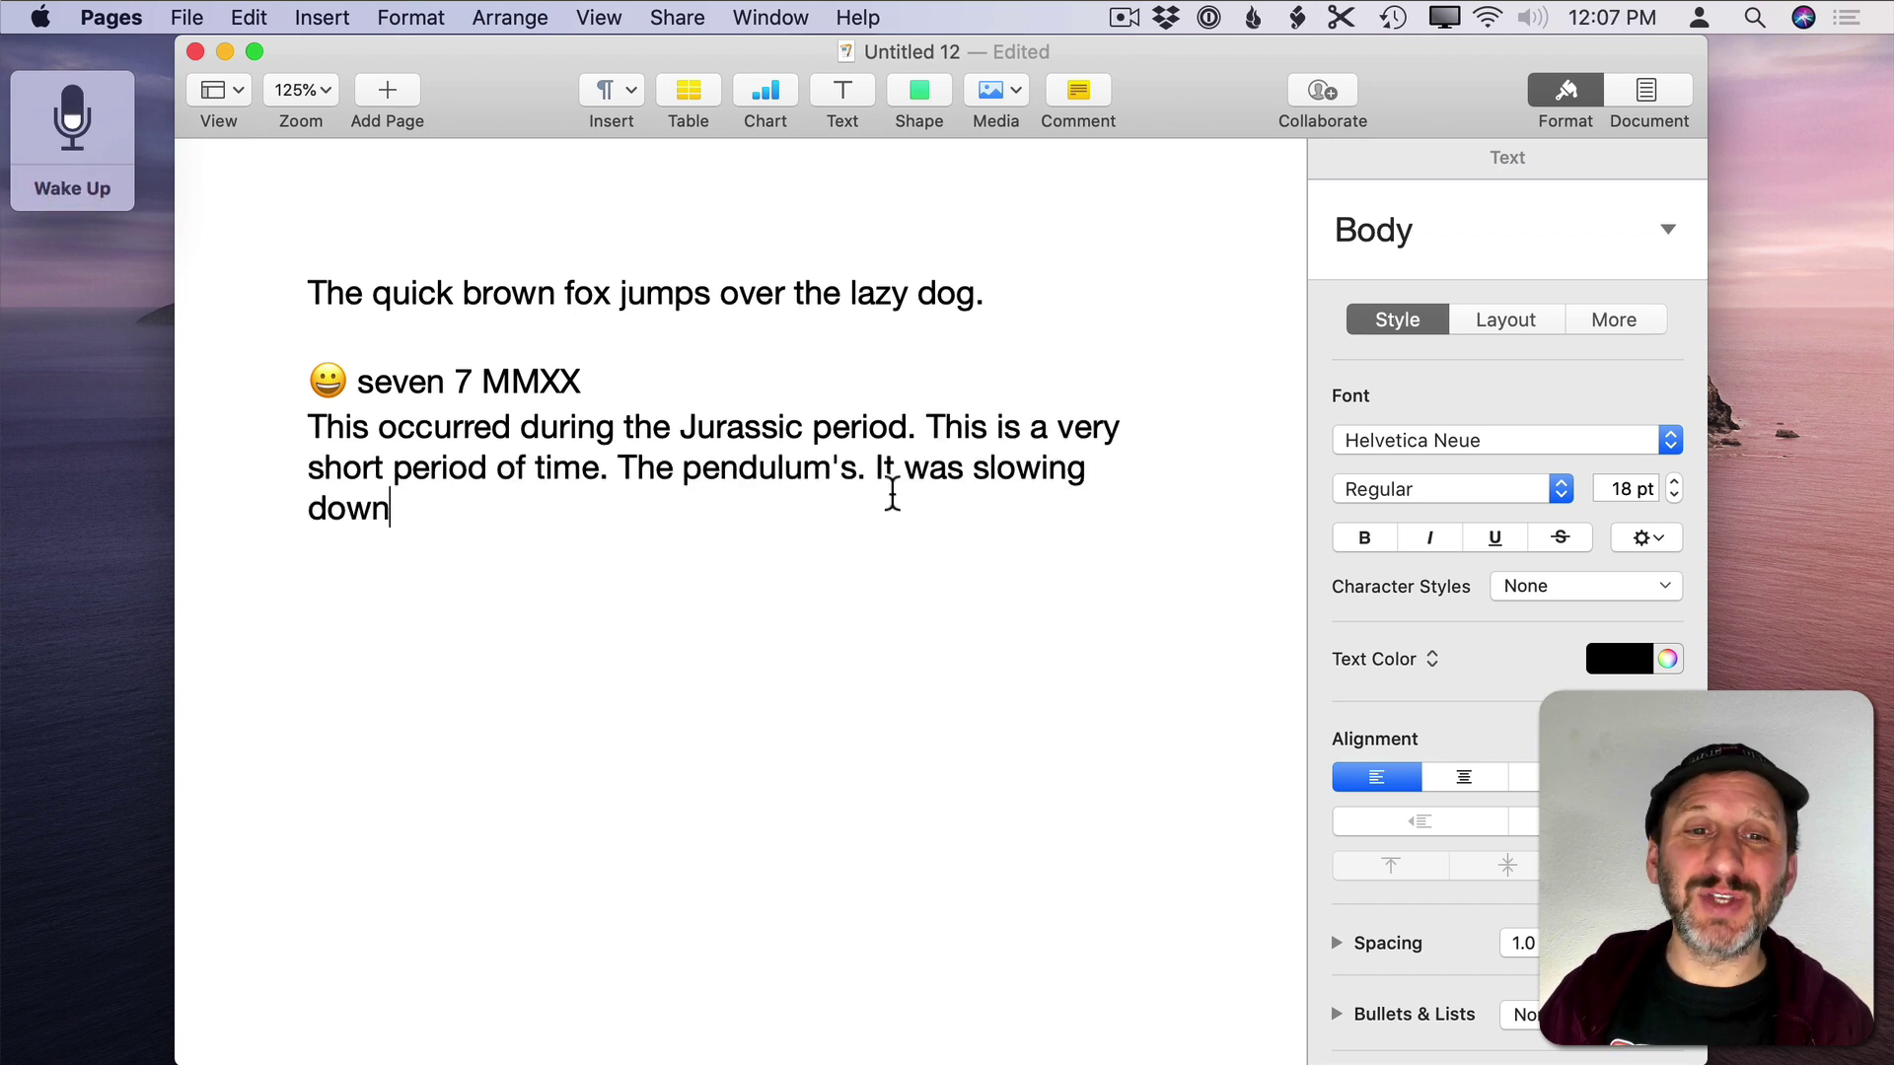
Step: Replace ". It" with "period" so the last sentence reads "The pendulum's period was slowing down"
{"action": "left_click", "coordinate": [863, 474]}
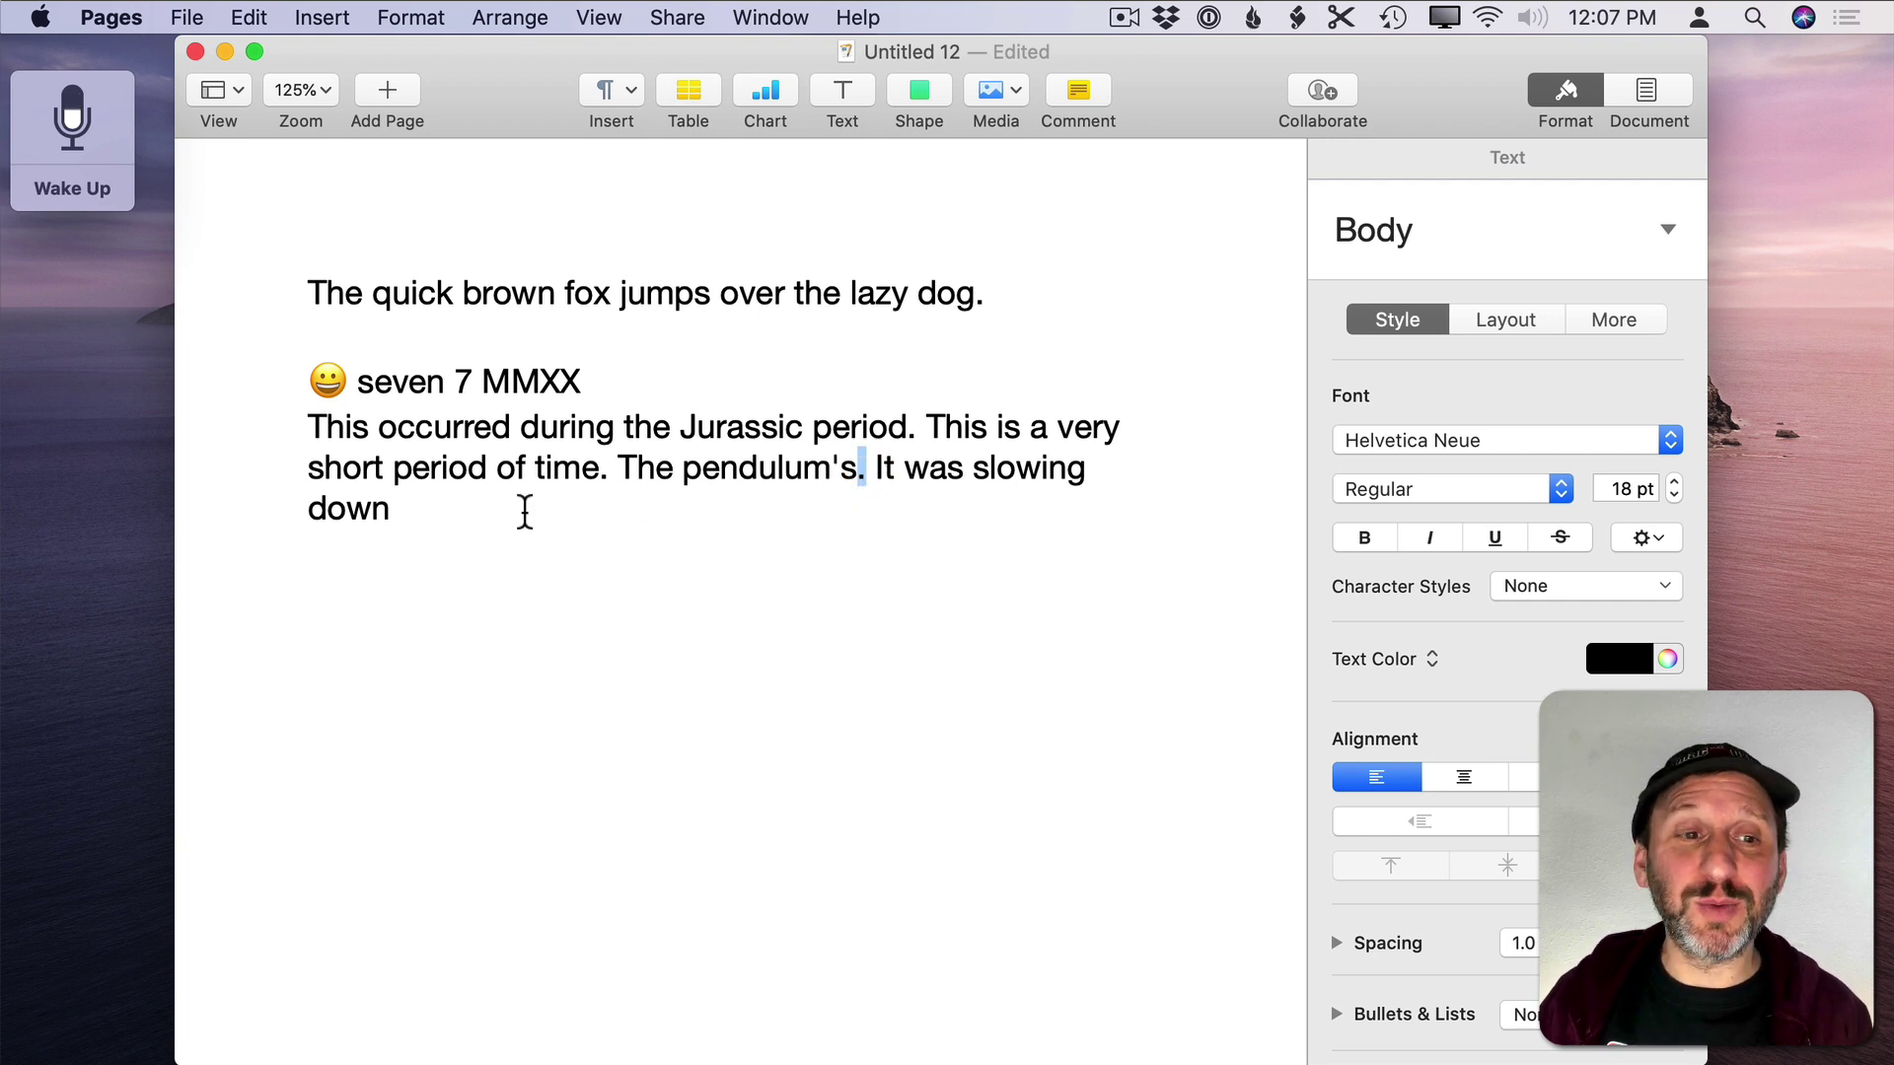
{"action": "left_click", "coordinate": [463, 512]}
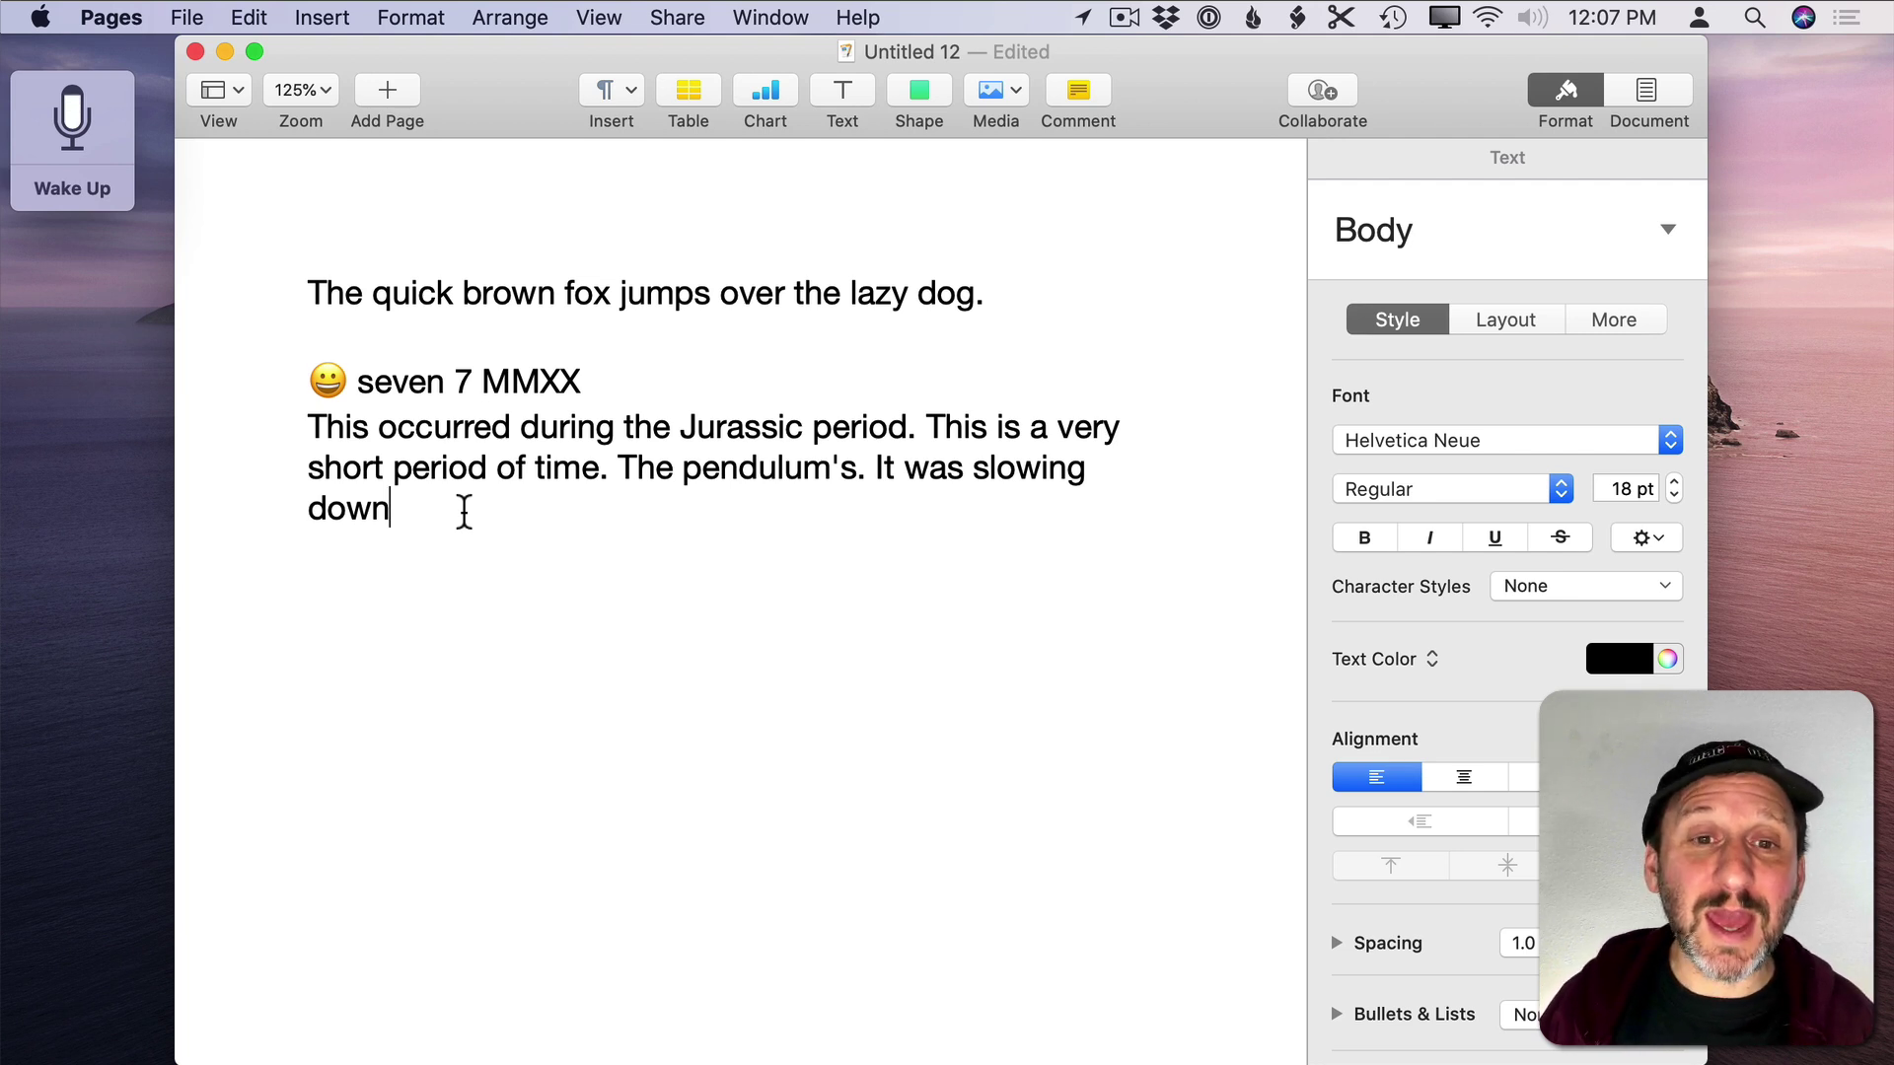
{"action": "left_click_drag", "start_coordinate": [858, 469], "coordinate": [905, 470]}
{"action": "type", "text": "period"}
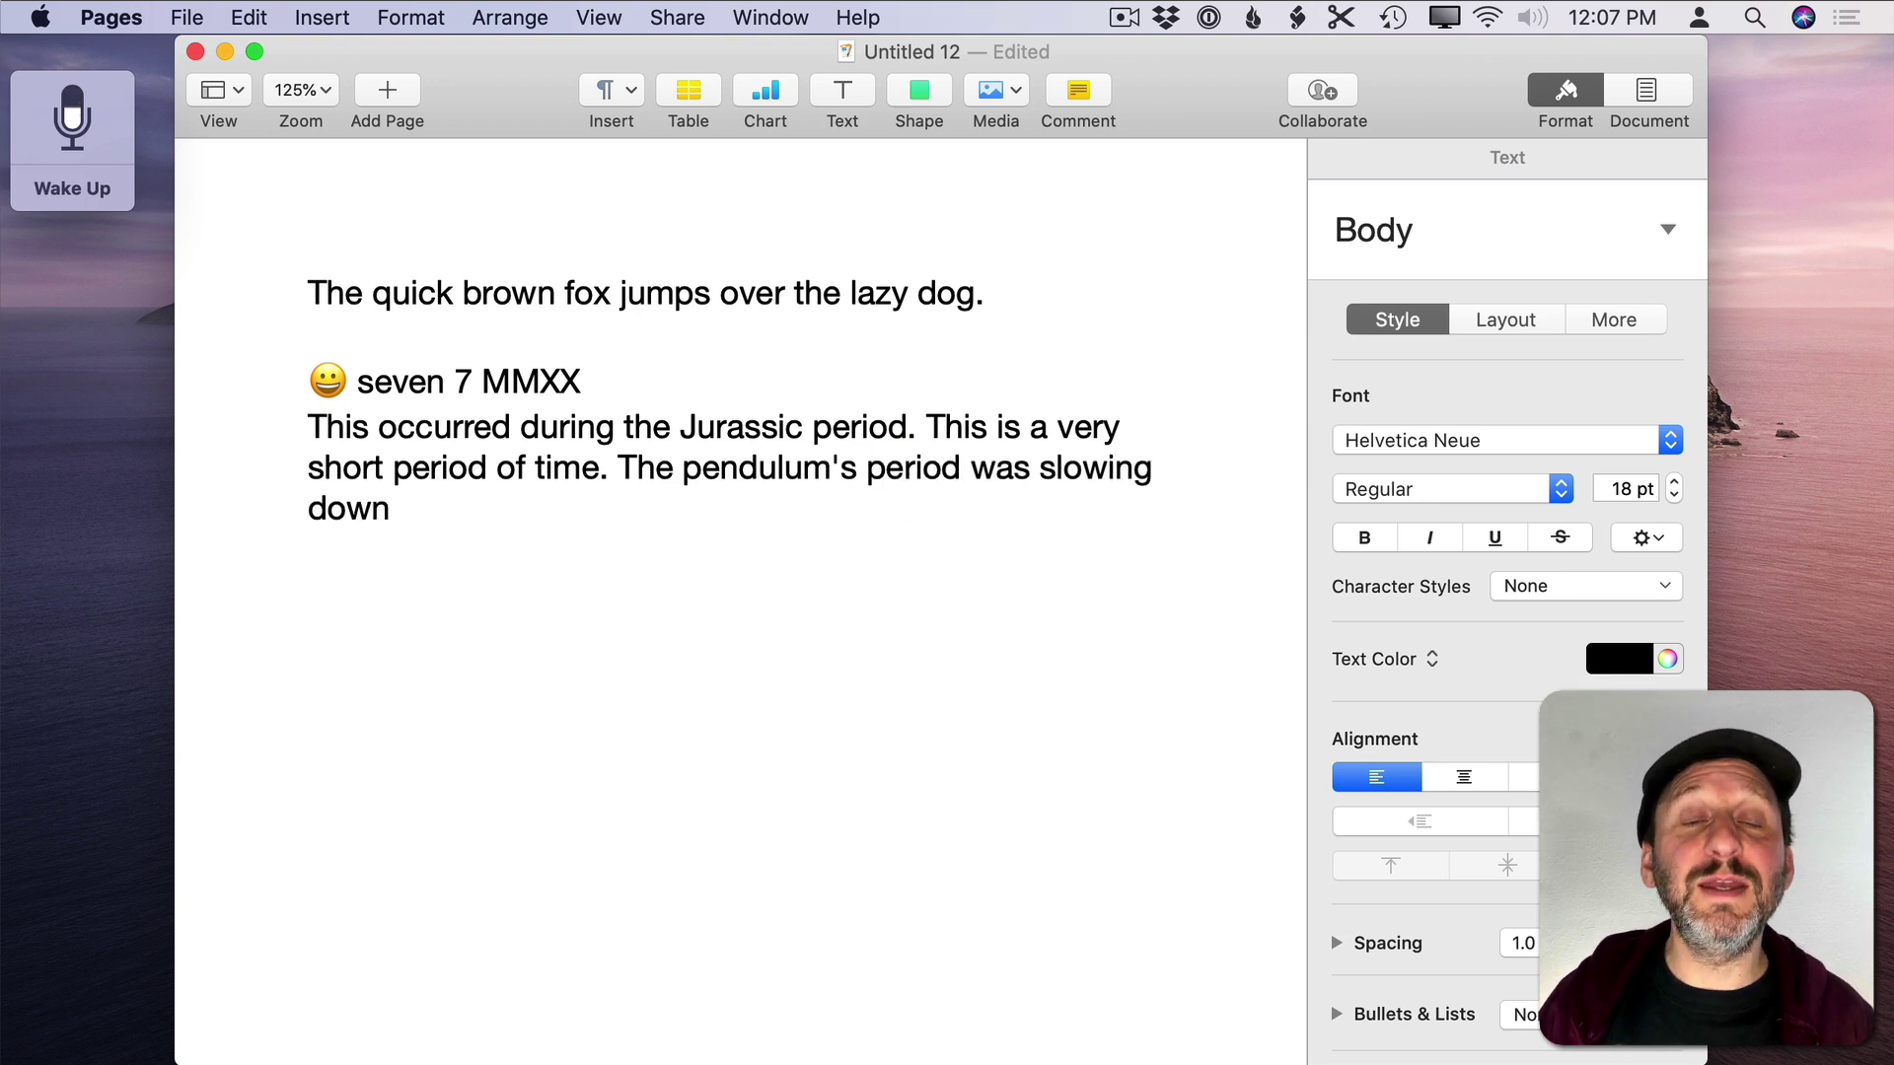